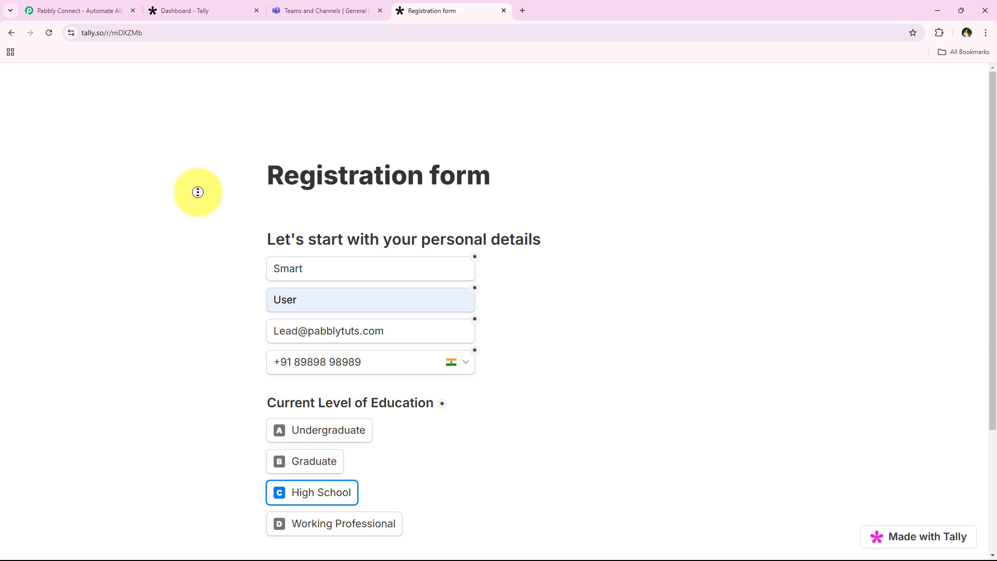
- Choose Digital Marketing Strategies as the preferred course and submit the registration form
scroll(198, 195, "down", 3)
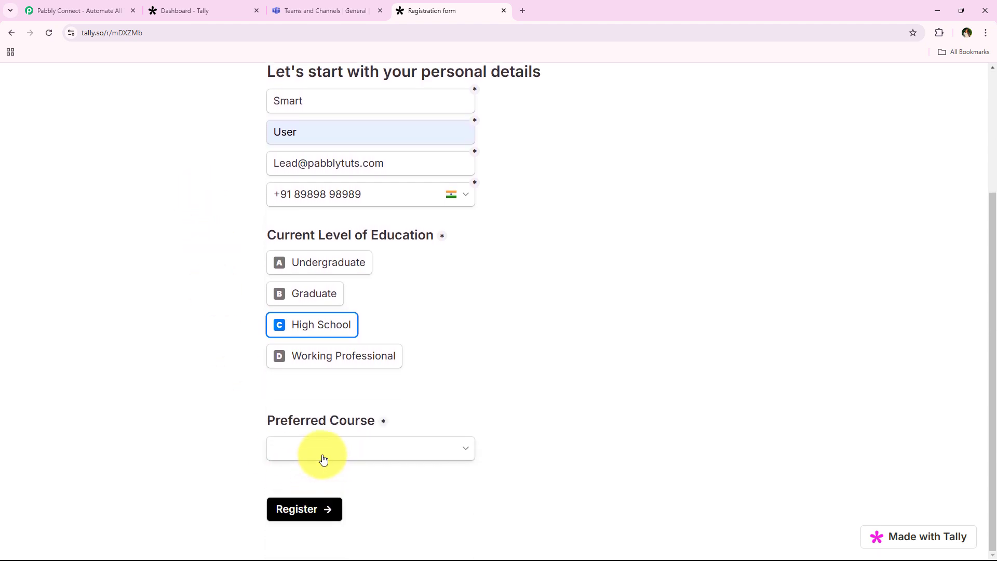
left_click(329, 448)
left_click(335, 419)
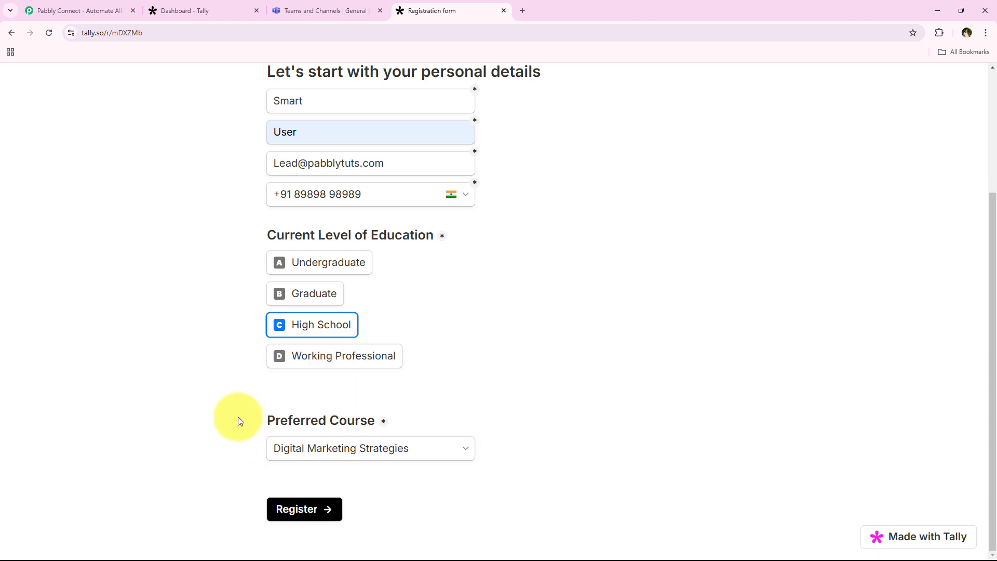
left_click(307, 510)
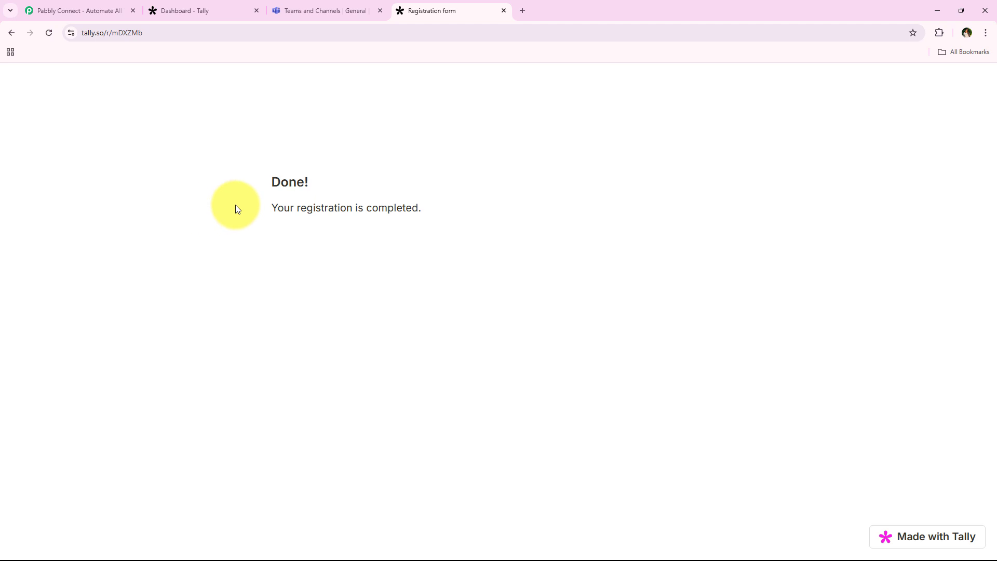
triple_click(465, 233)
left_click(465, 236)
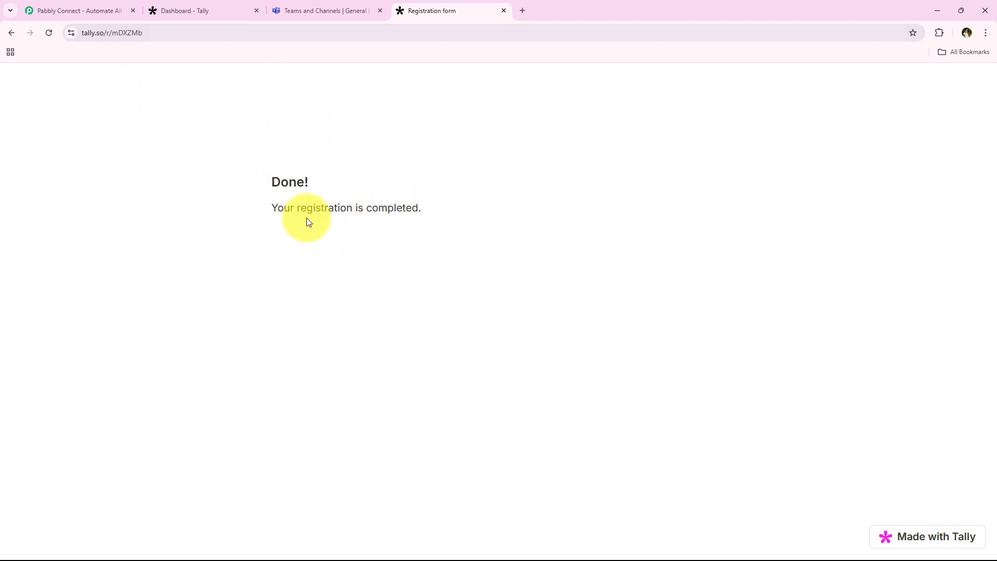
left_click_drag(298, 204, 441, 209)
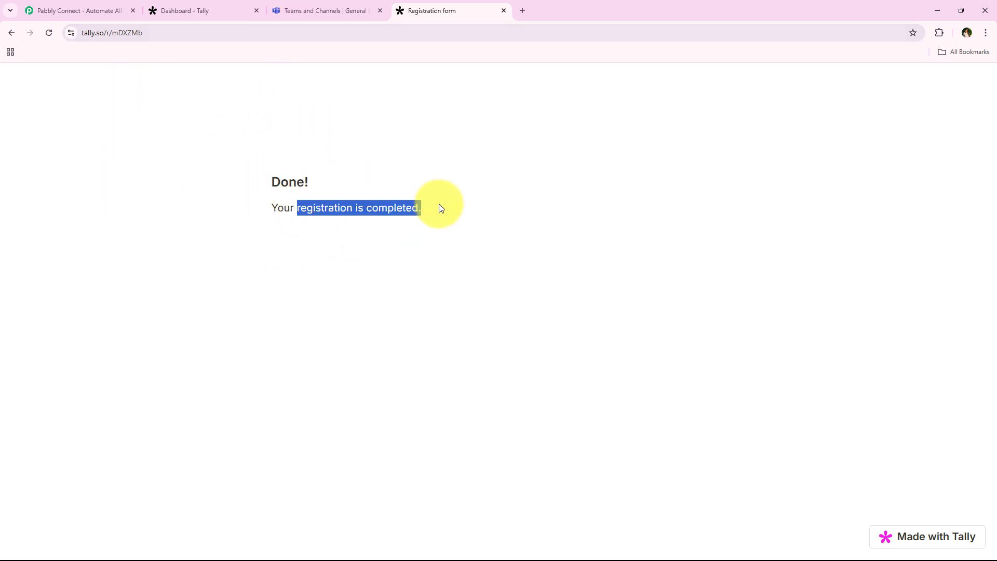
left_click(445, 290)
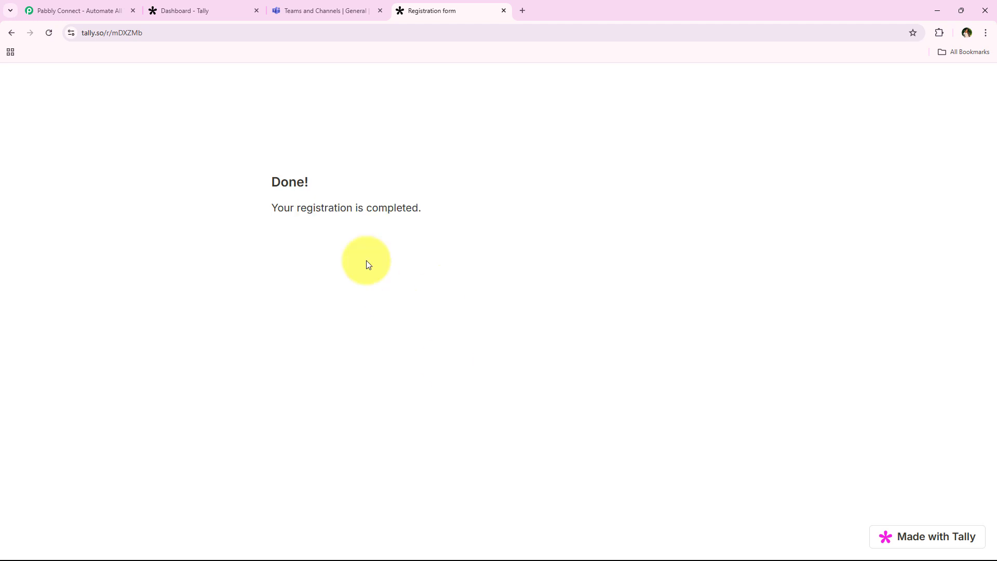
- Switch to Microsoft Teams and review the registrant details in the new registration alert in the Sales Team's General channel
left_click(290, 8)
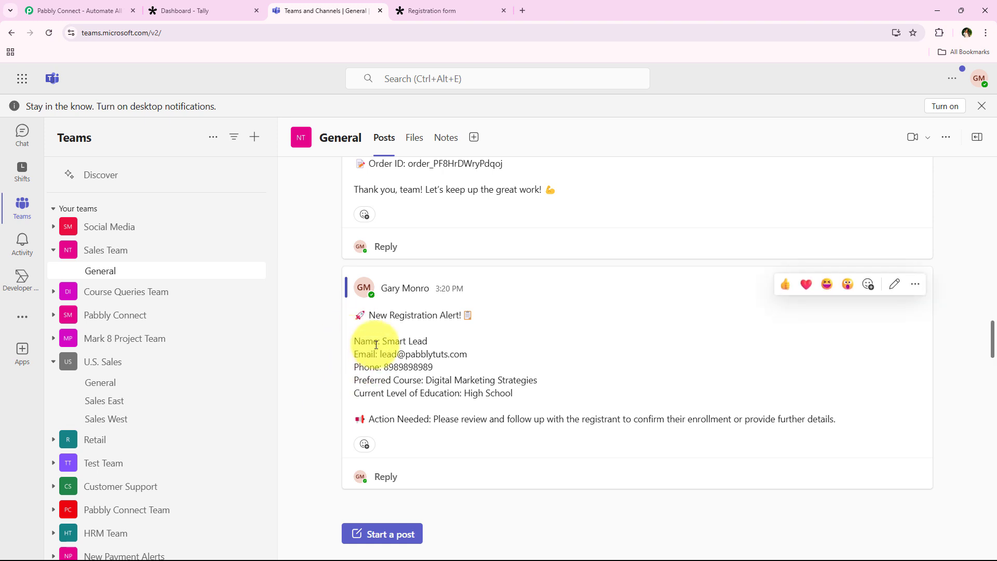
left_click_drag(382, 342, 428, 343)
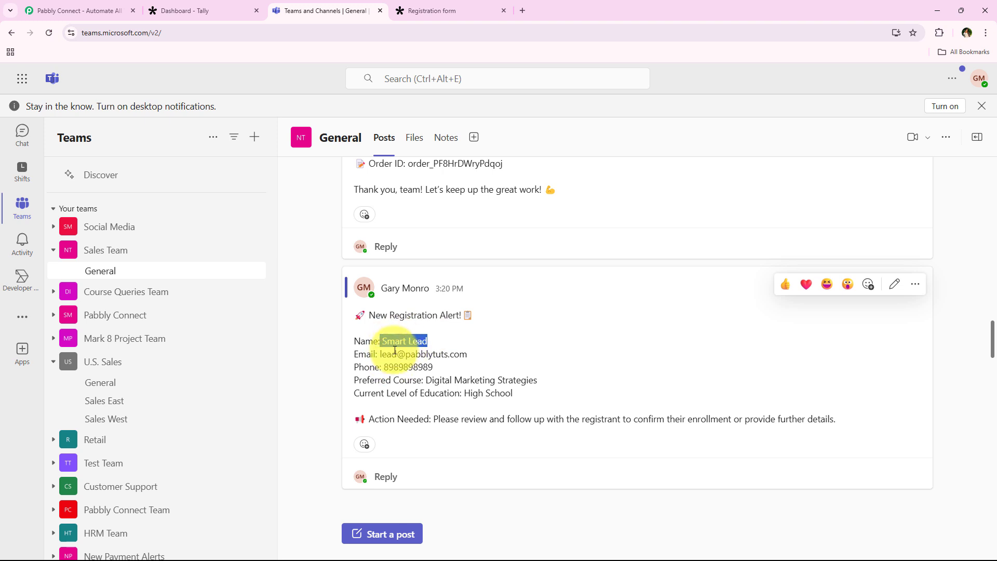
left_click(468, 401)
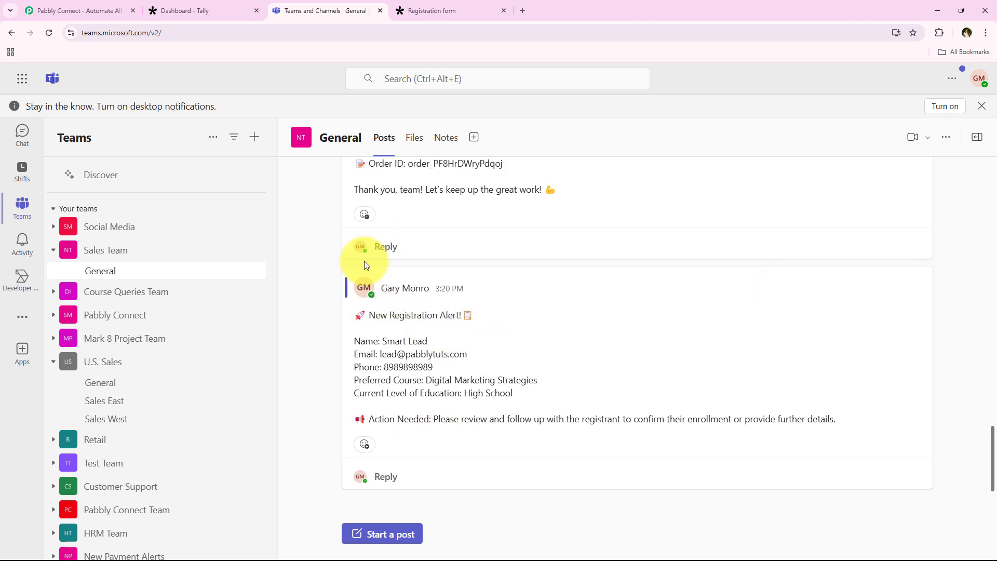
left_click(78, 11)
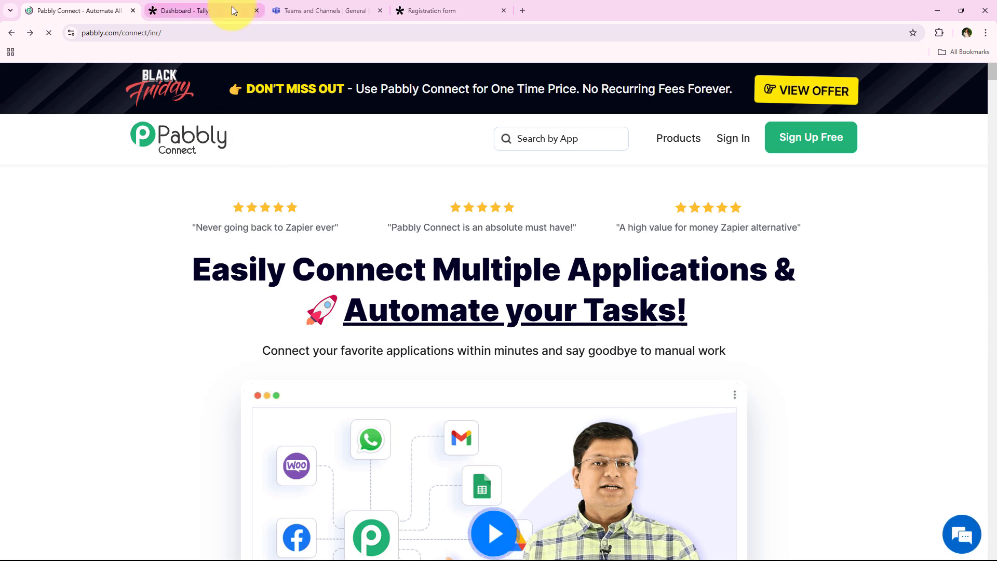
left_click(232, 10)
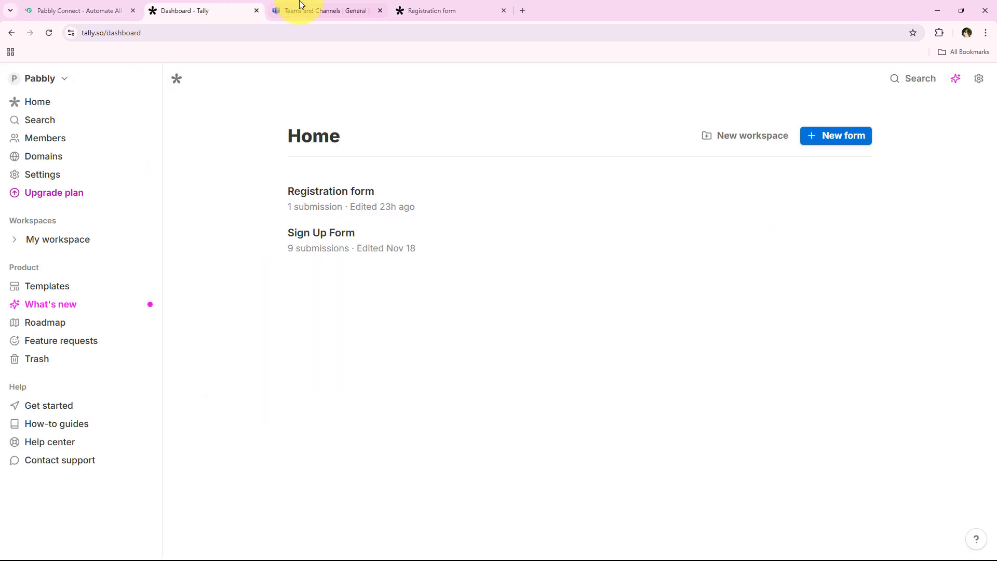
left_click(300, 5)
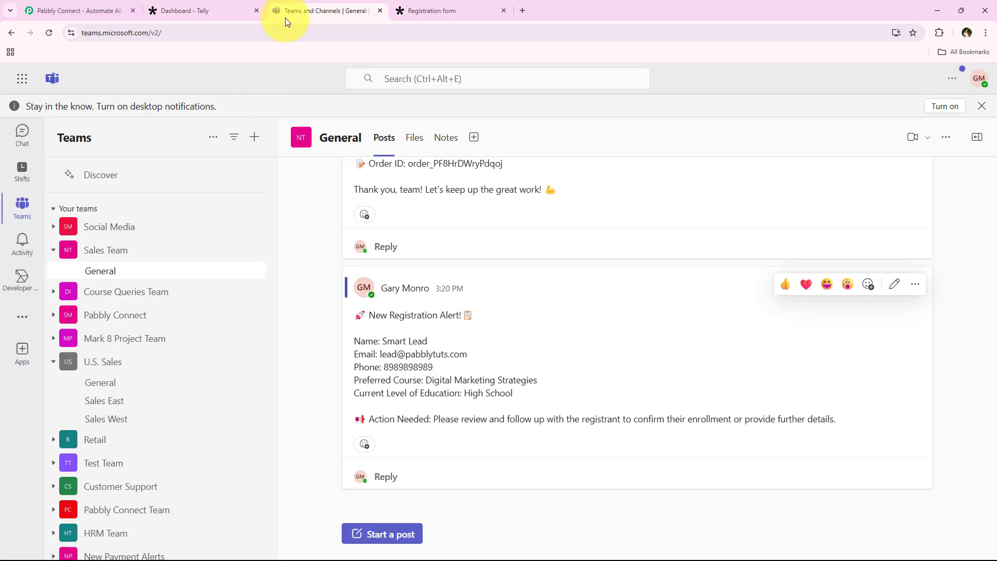
- Switch to the Pabbly Connect website, dismiss the Black Friday offer and go to the existing account's sign-in
left_click(96, 11)
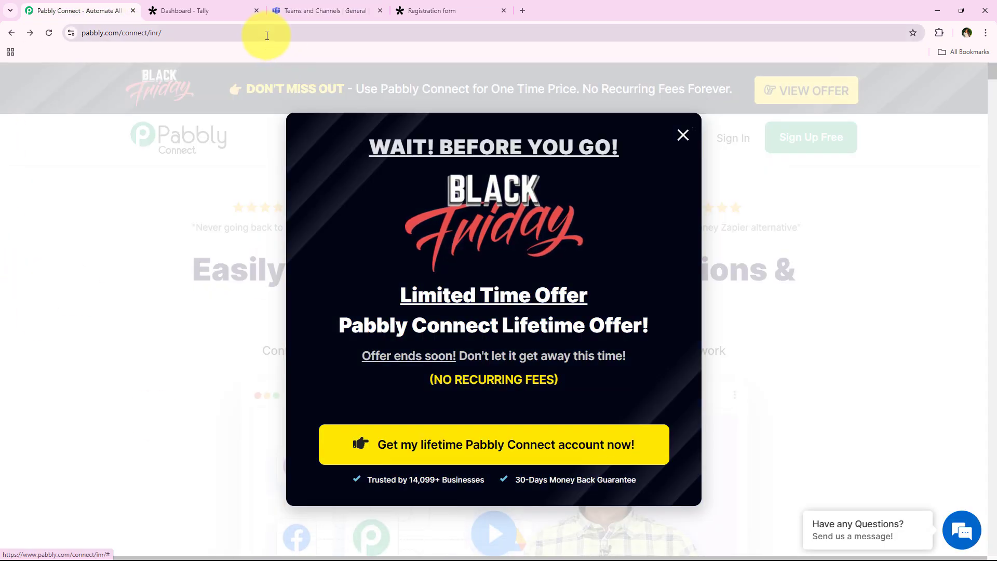
left_click(267, 36)
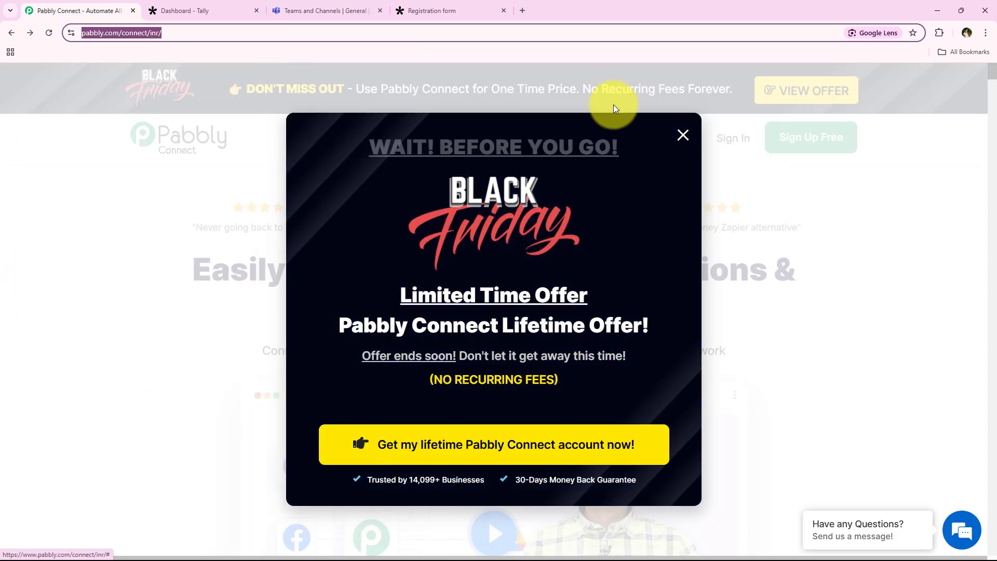
left_click(684, 135)
left_click(276, 38)
key("ctrl+a")
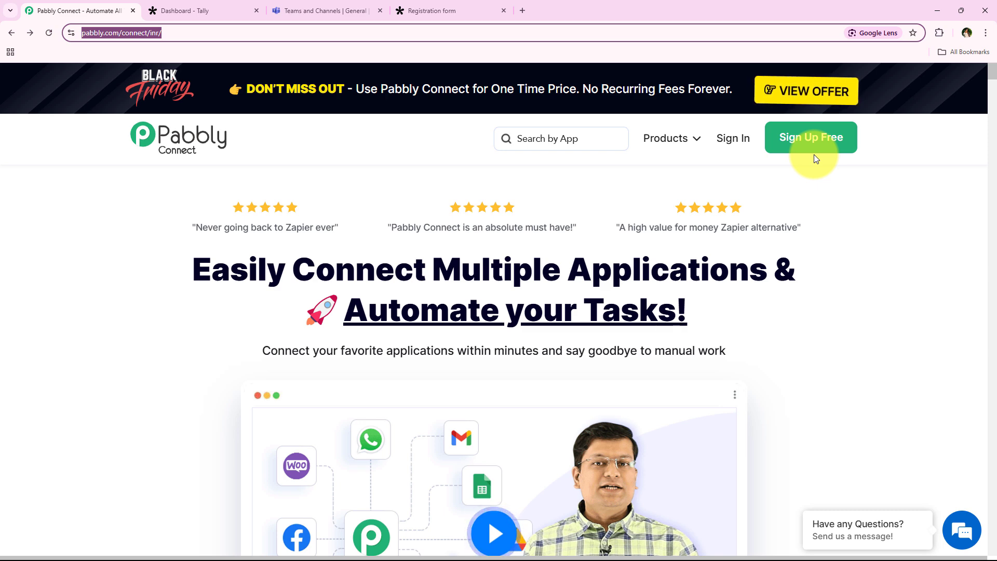
left_click(745, 153)
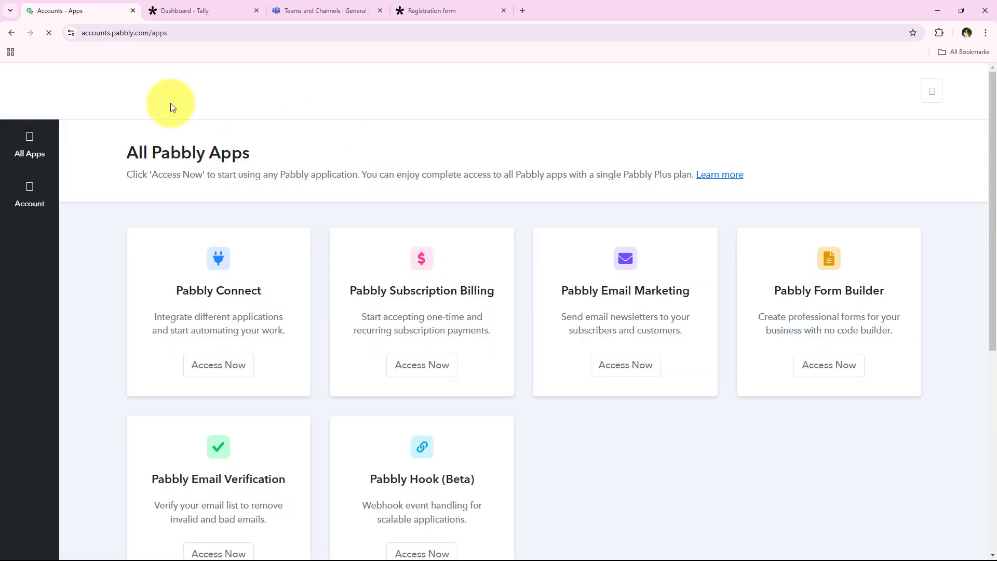
- Open Pabbly Connect from the overview of all Pabbly apps
left_click_drag(120, 151, 247, 151)
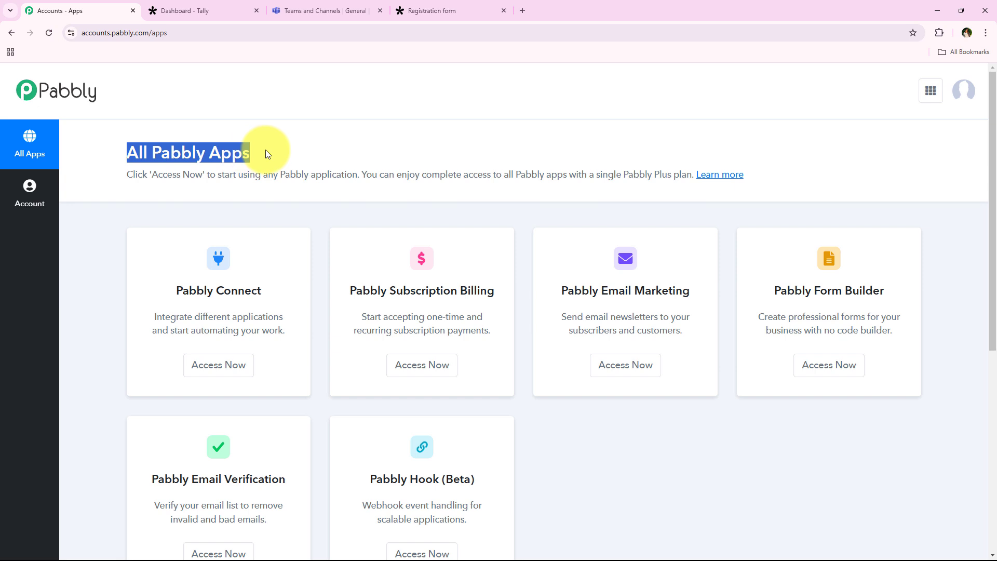
left_click(266, 151)
scroll(271, 272, "down", 1)
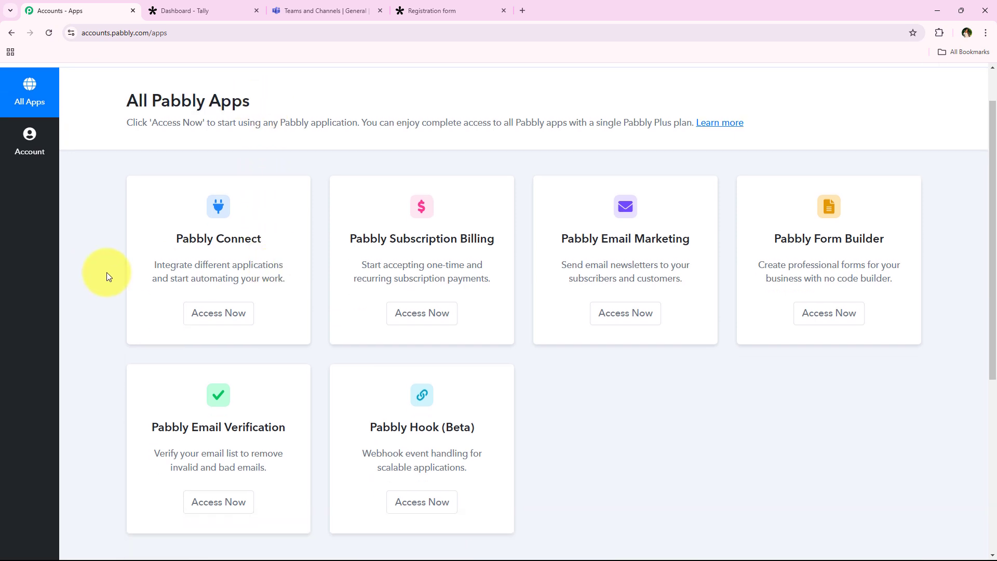
scroll(129, 297, "up", 1)
left_click_drag(181, 291, 259, 291)
left_click(257, 292)
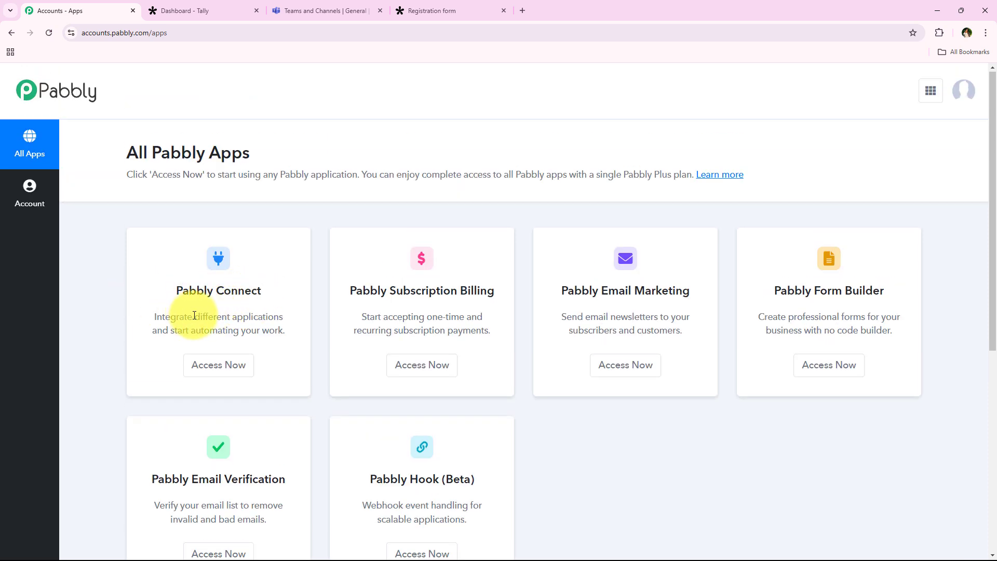
left_click_drag(195, 316, 271, 321)
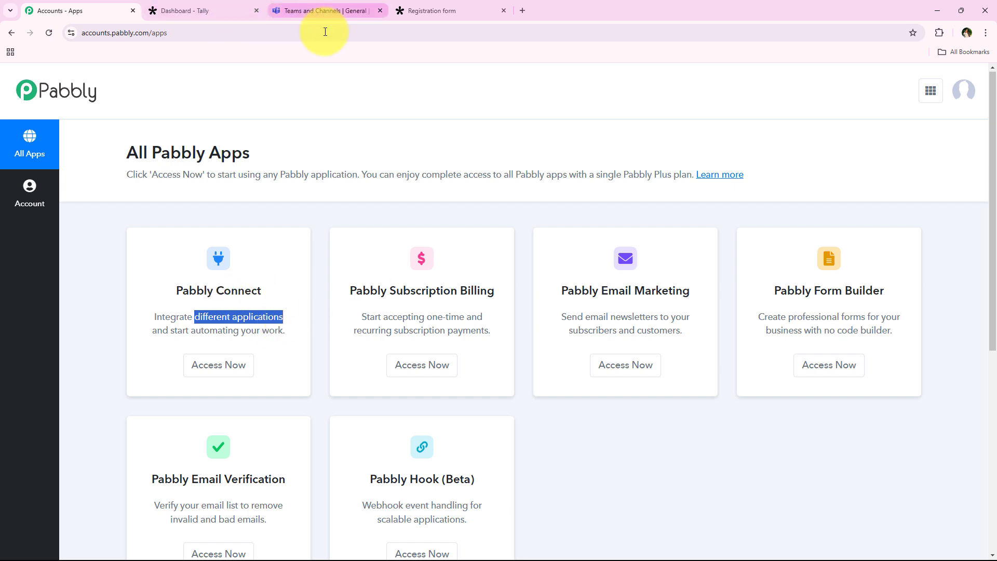
left_click(224, 365)
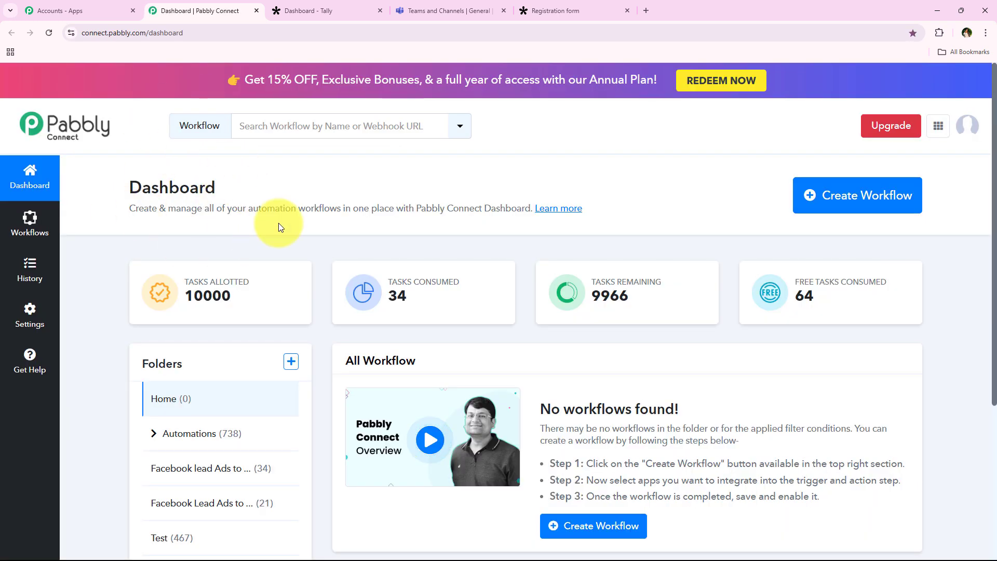
- Start a new workflow from the Pabbly Connect dashboard and select Automations as its folder
left_click_drag(129, 188, 234, 182)
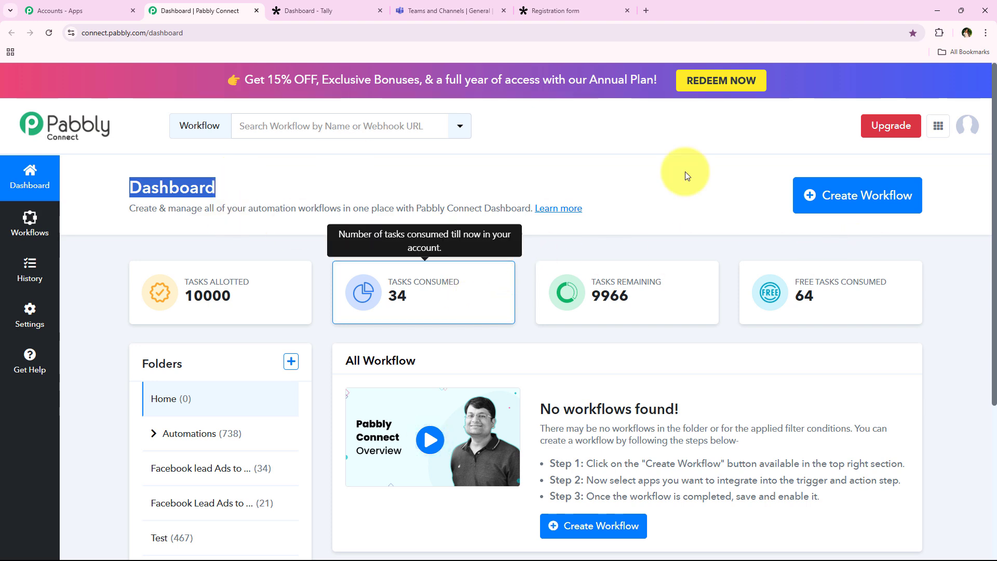
left_click(817, 197)
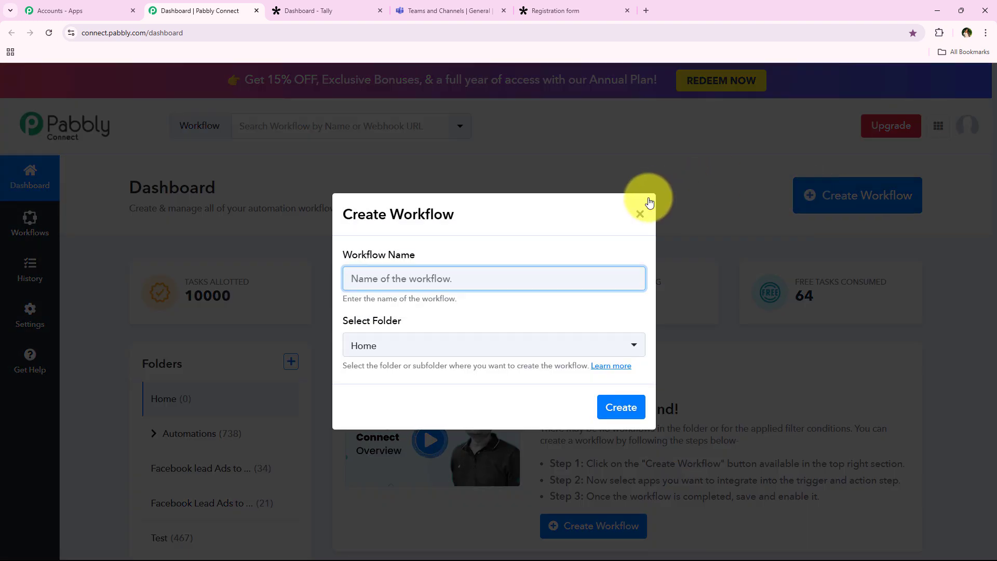
left_click_drag(435, 252, 342, 255)
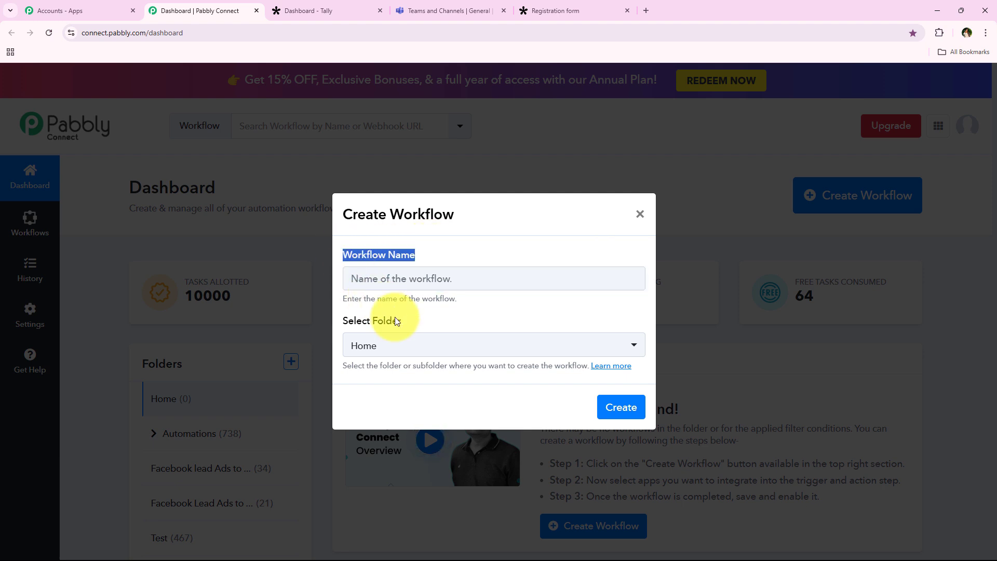
left_click_drag(398, 319, 344, 323)
left_click(345, 323)
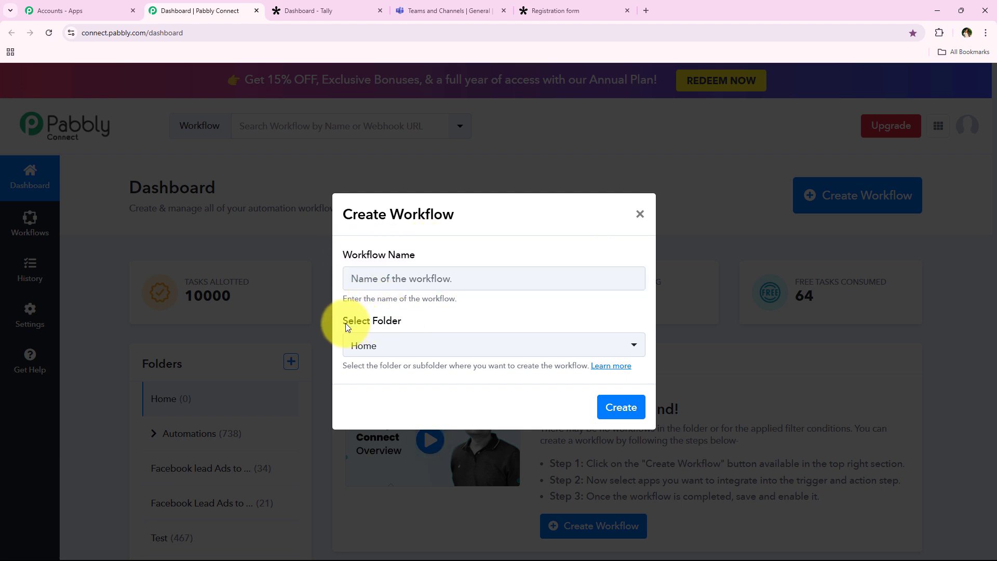
left_click(414, 345)
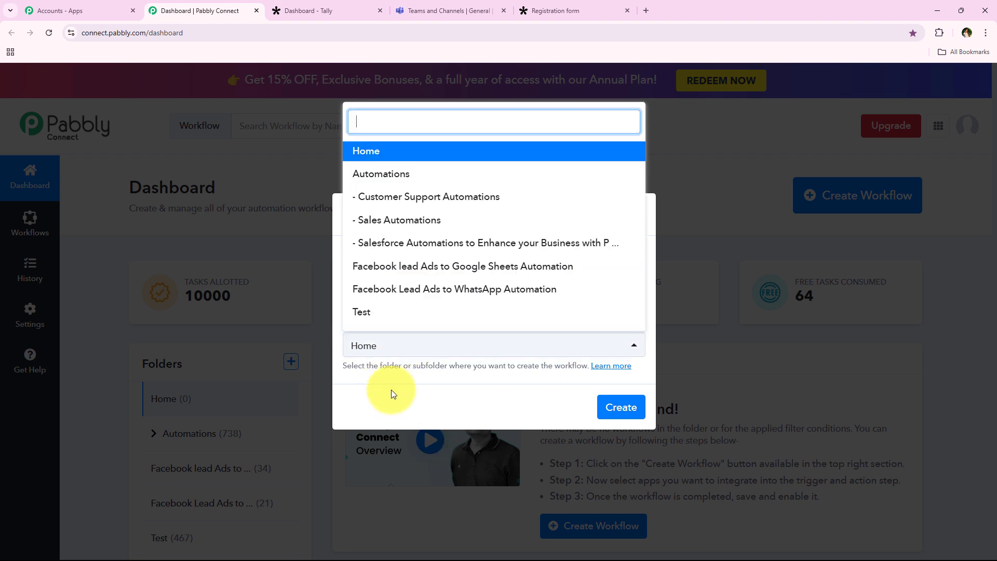
left_click(391, 178)
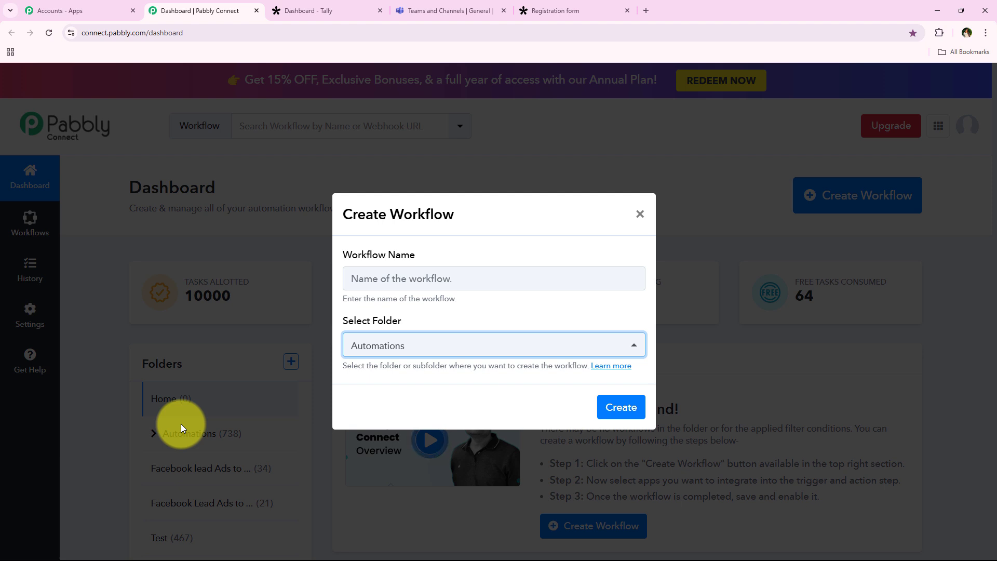
left_click_drag(336, 366, 447, 369)
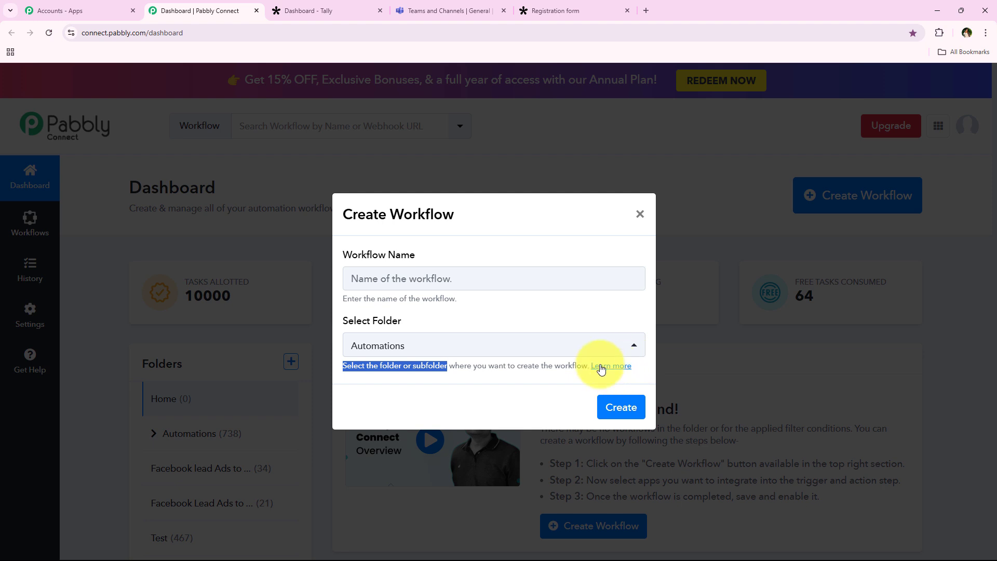
left_click(438, 408)
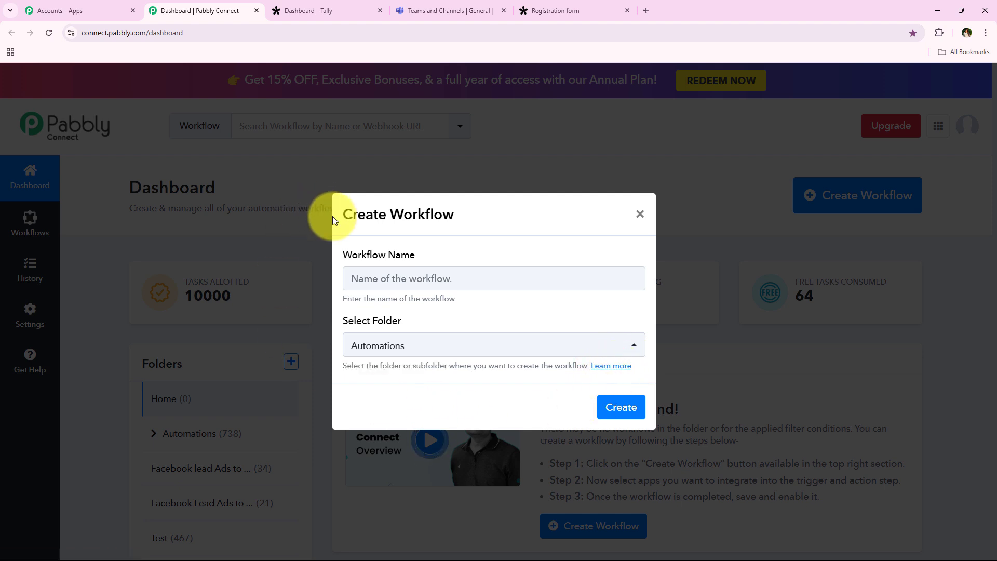
- Name the workflow "How to Notify Team on Microsoft Teams for Tally Forms Submission | Tally Forms to Microsoft Teams" and create it
left_click_drag(342, 263, 500, 253)
left_click(501, 252)
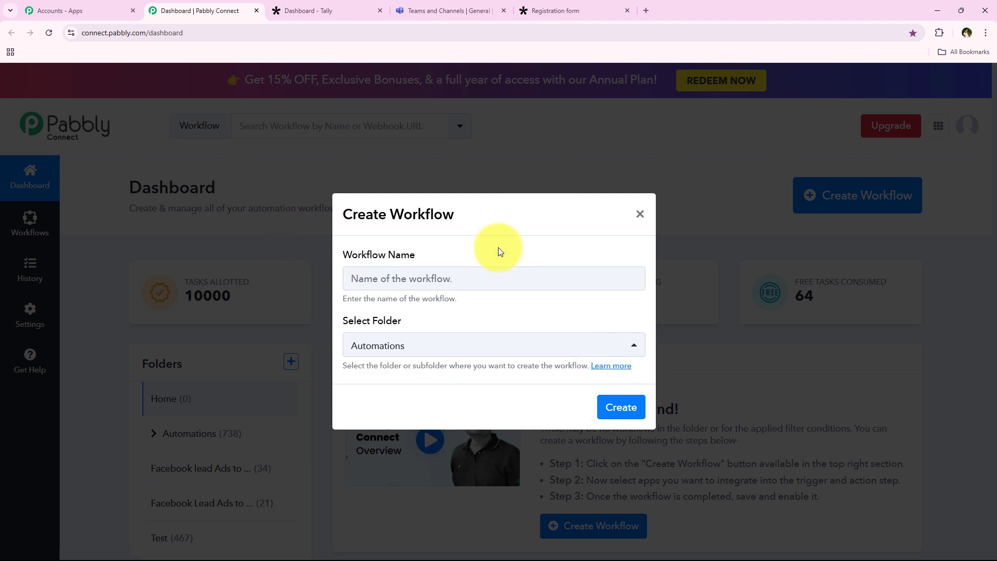
left_click(353, 281)
type("How to Notify Team on Microsoft Teams for Tally Forms Submission")
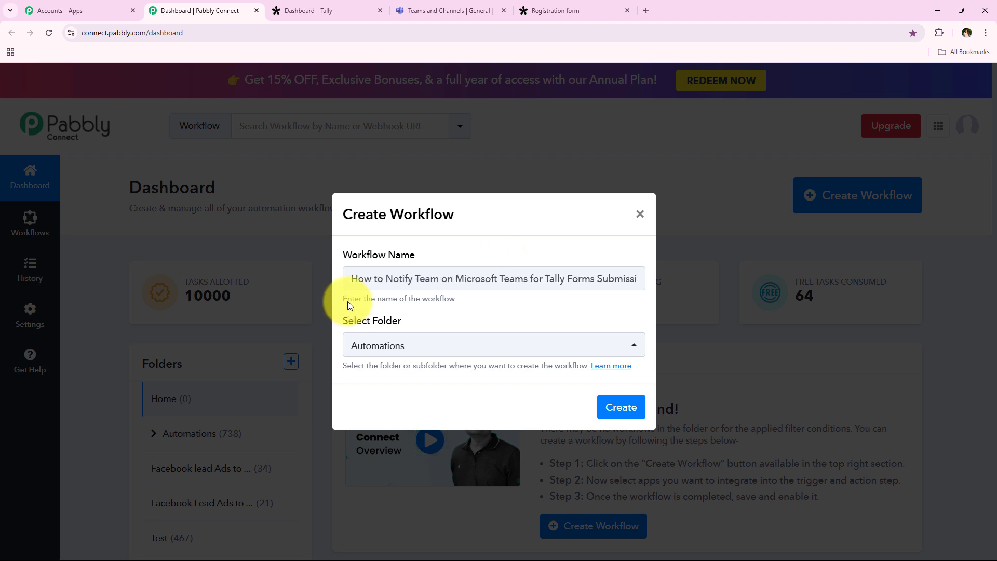
left_click_drag(345, 281, 641, 284)
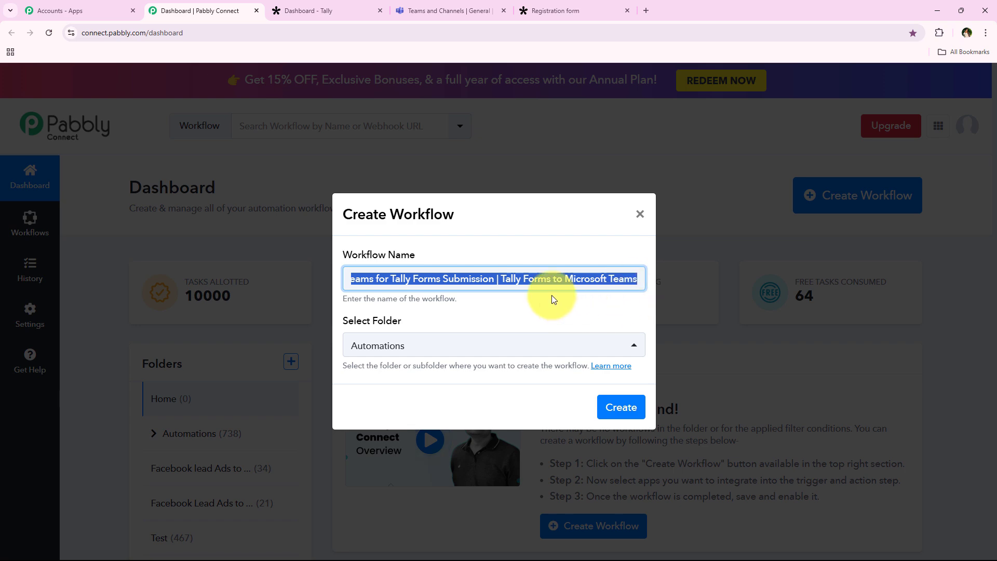
left_click(634, 406)
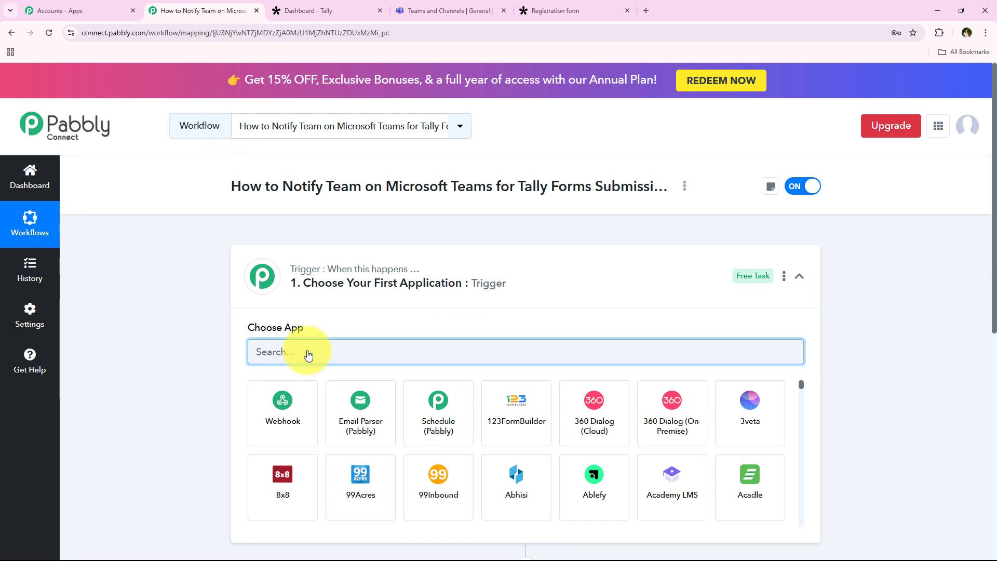
- Search the trigger applications for Tally and choose it as the workflow's trigger app
left_click(581, 295)
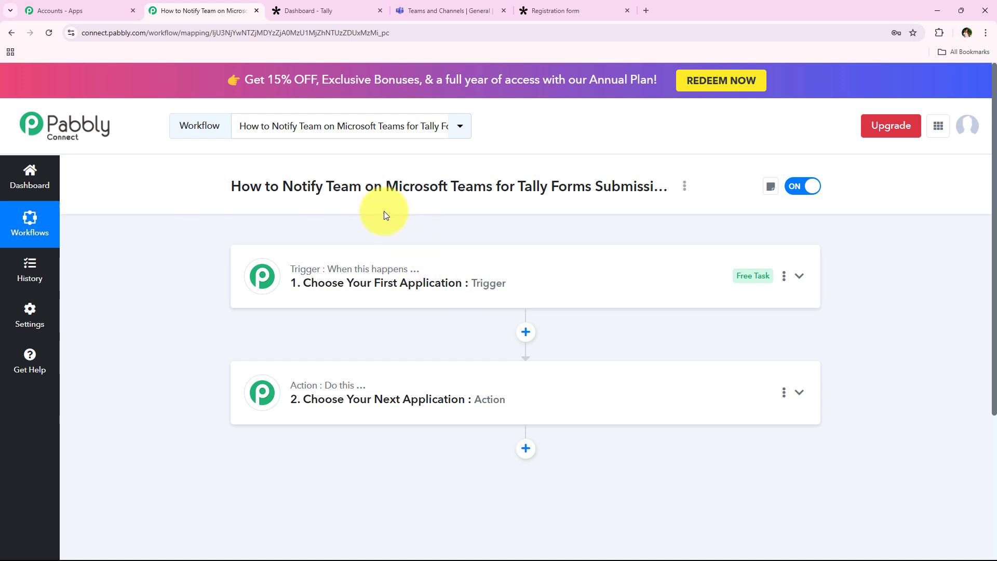
left_click(348, 299)
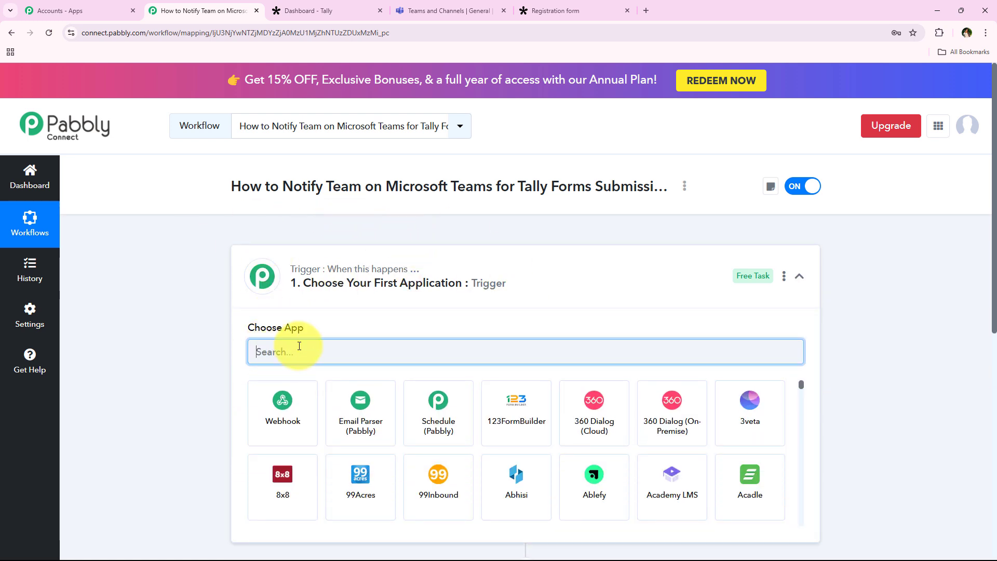
scroll(125, 320, "down", 1)
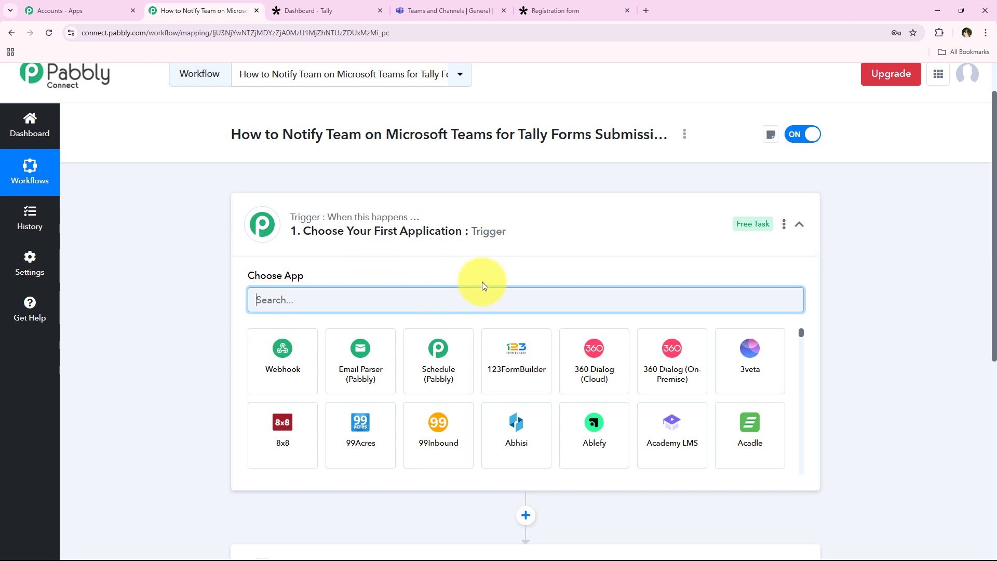
type("Tally")
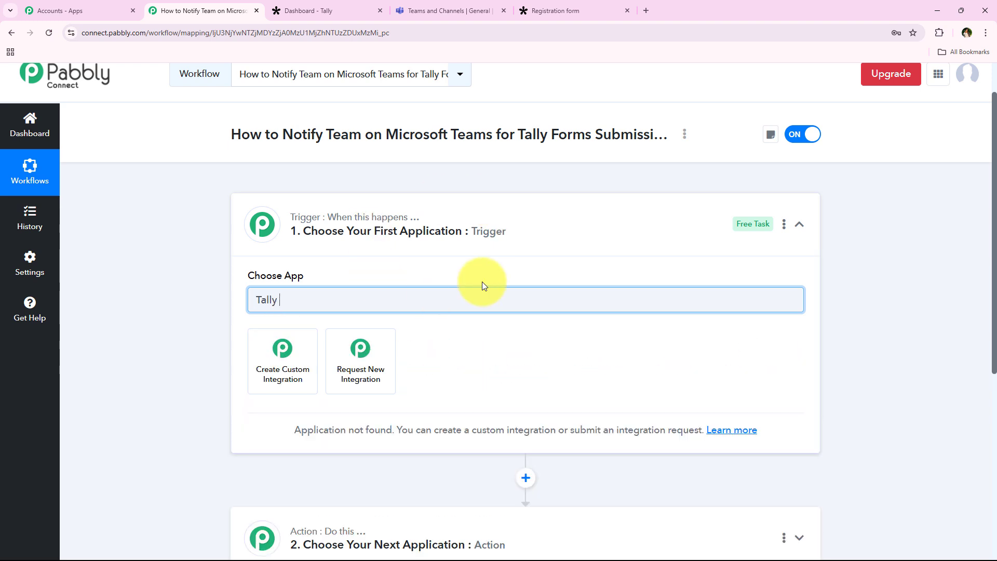
key("BackSpace")
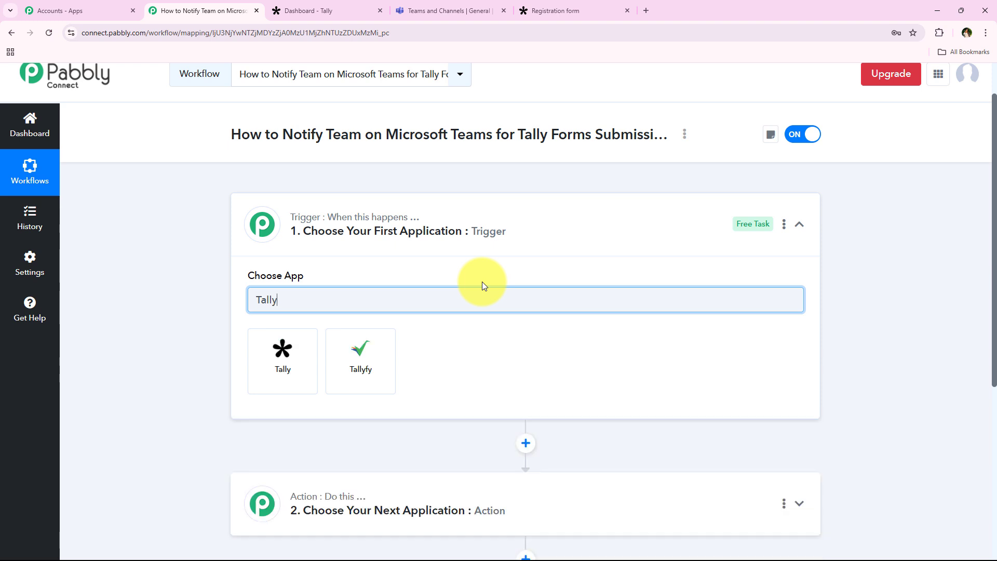
left_click(279, 368)
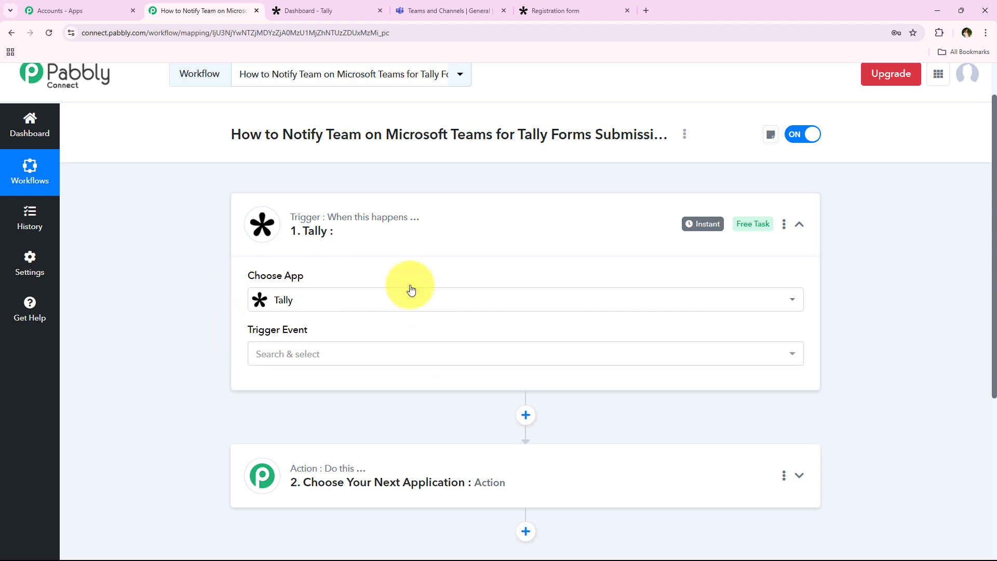
- Set the Tally trigger event to New Response
left_click_drag(239, 329, 434, 345)
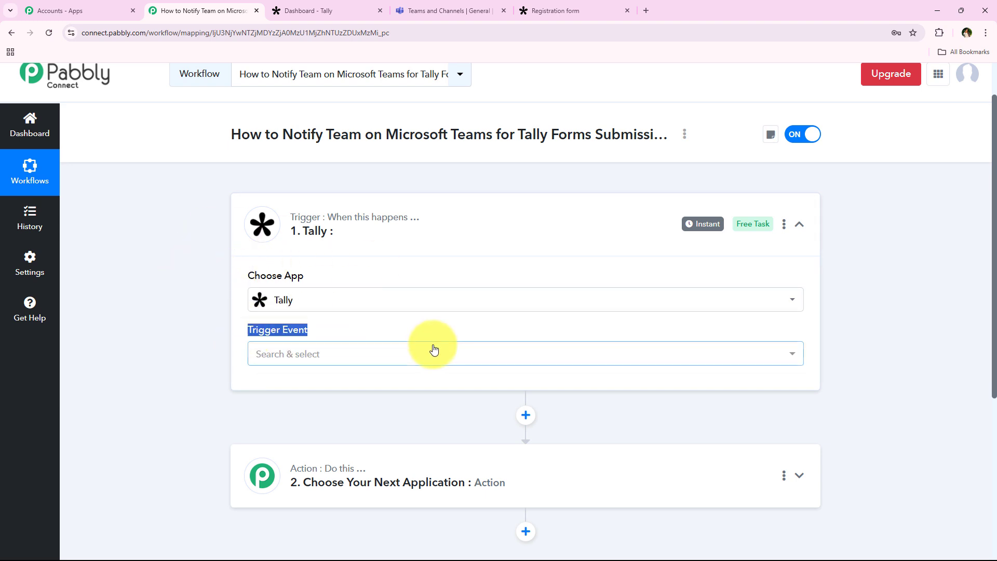
left_click(345, 352)
scroll(189, 391, "down", 1)
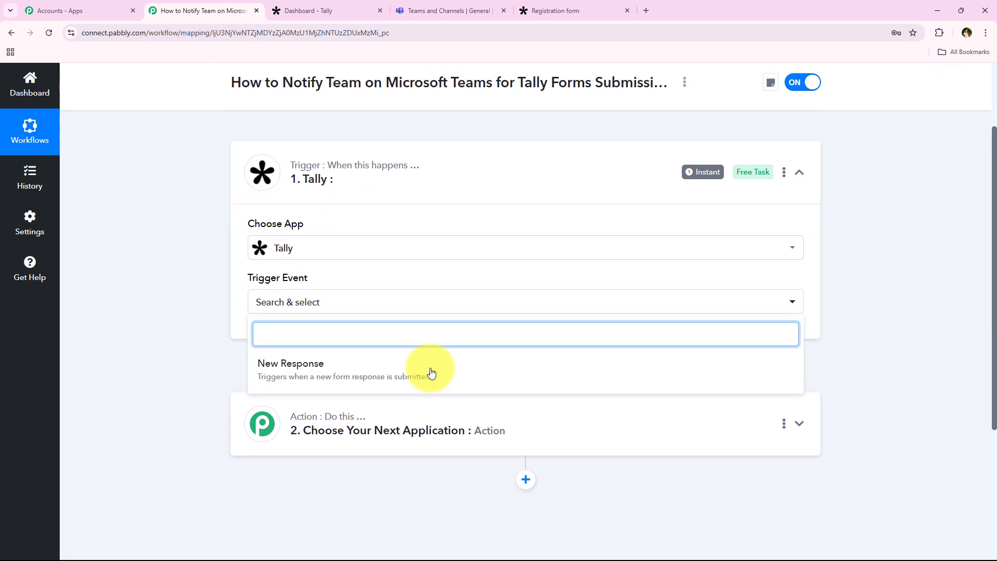
left_click(563, 367)
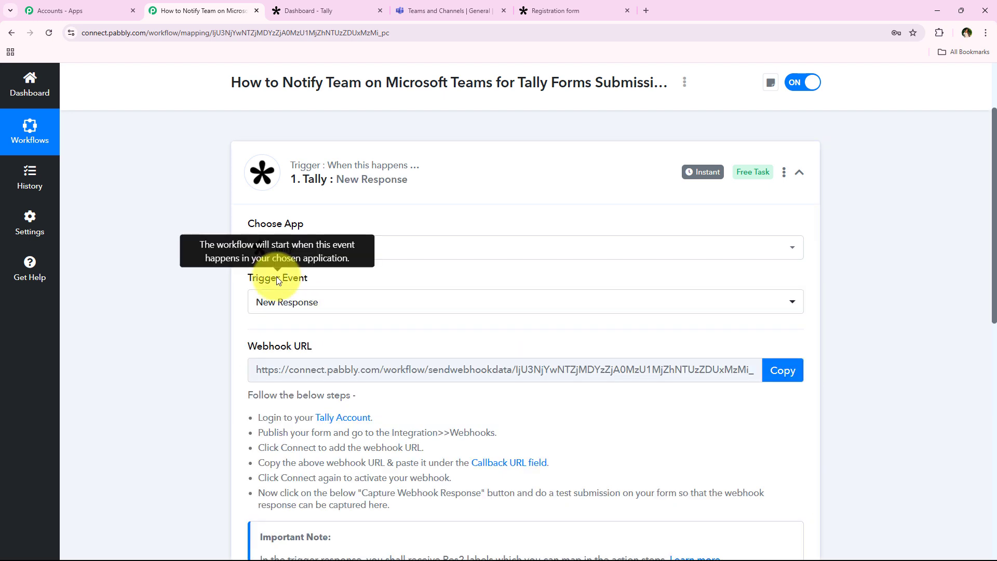
- Copy the trigger's webhook URL and review the Tally setup instructions beneath it
scroll(229, 290, "down", 1)
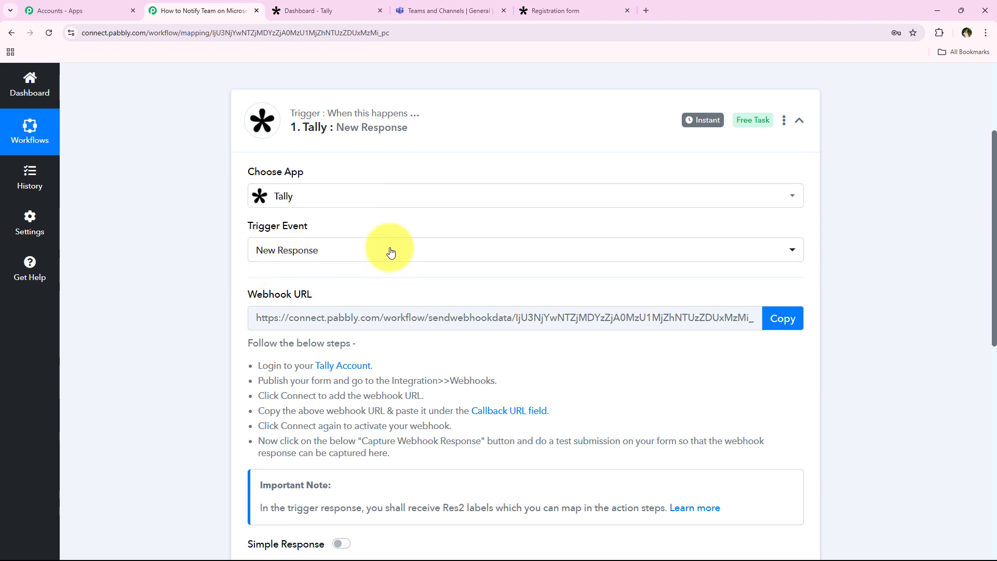
left_click_drag(250, 284, 341, 309)
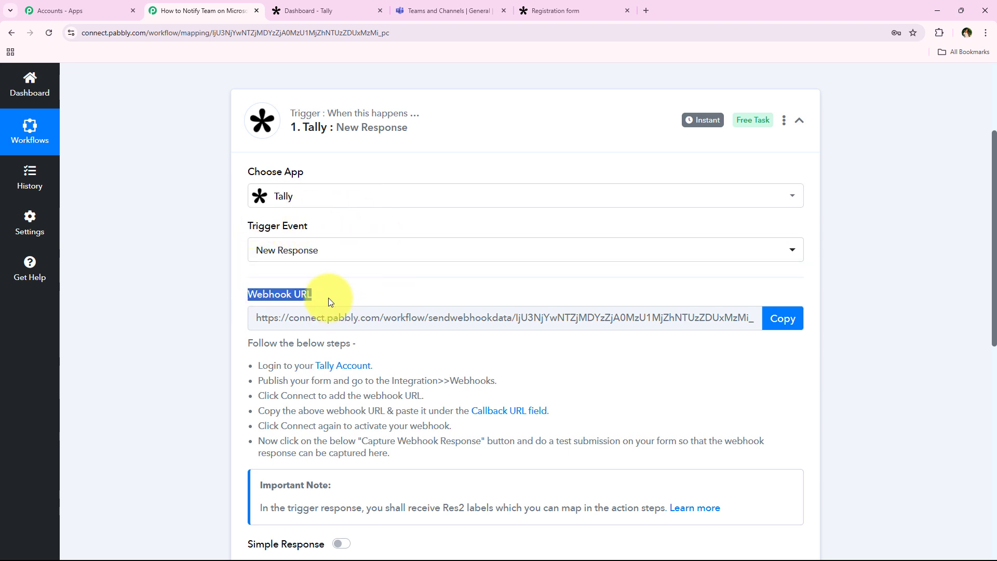
left_click(328, 297)
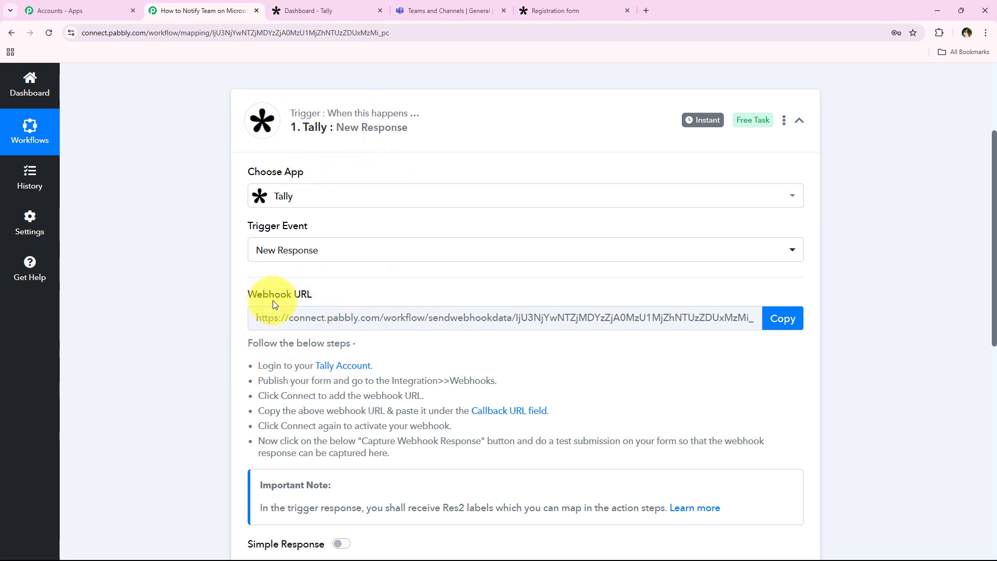
left_click(782, 318)
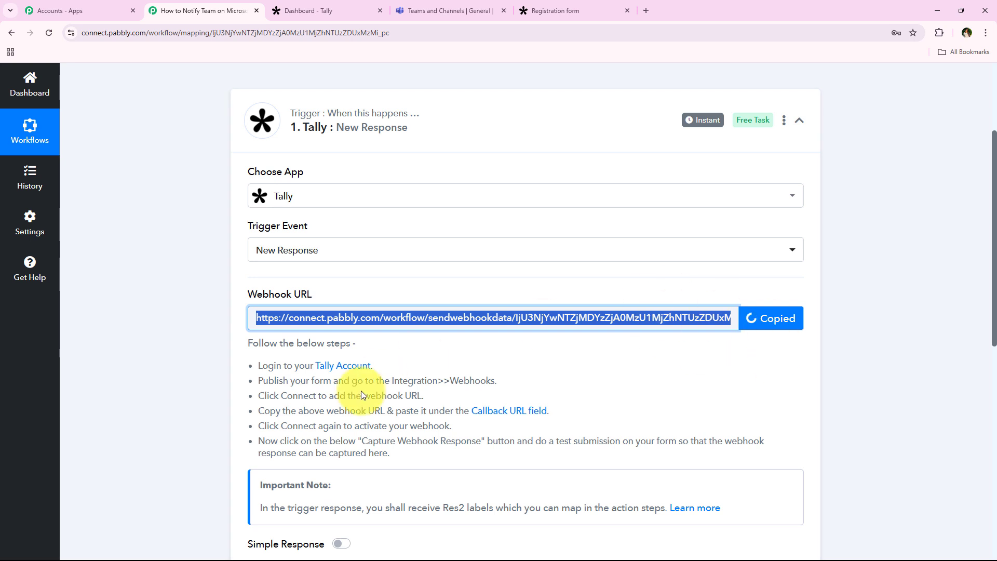
left_click_drag(251, 366, 408, 450)
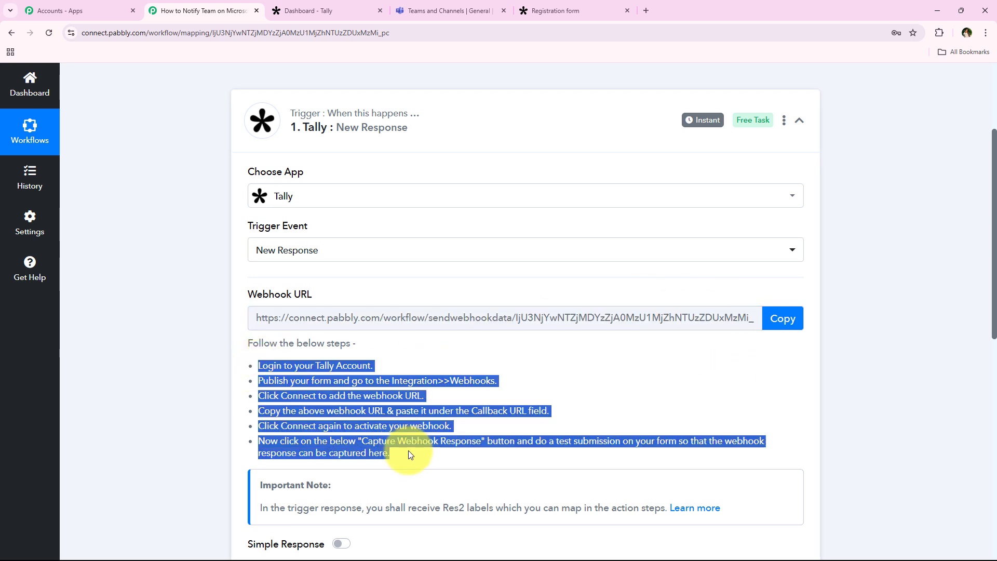
left_click(201, 391)
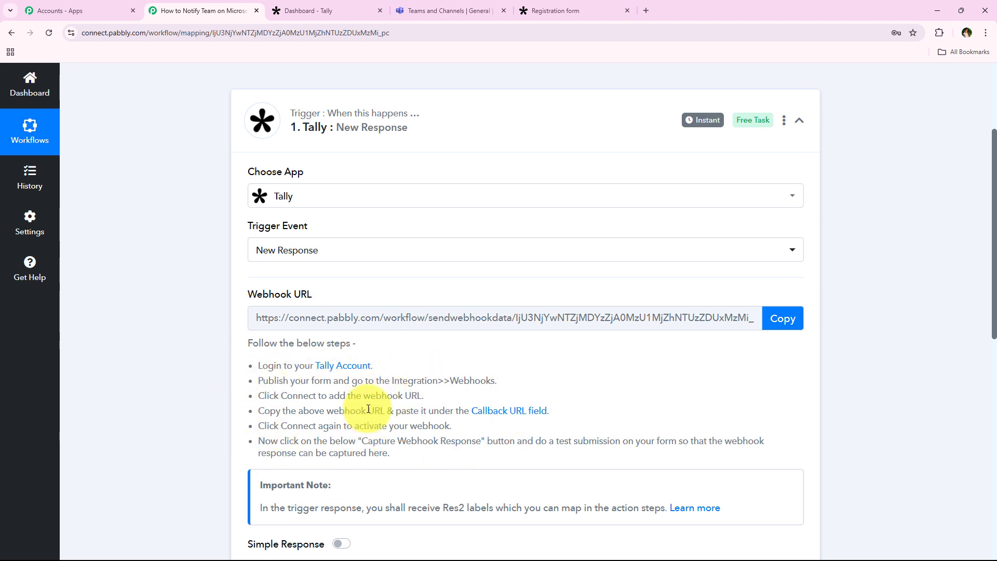
- Switch to Tally, open the Registration form's integrations and start connecting Webhooks
left_click(327, 10)
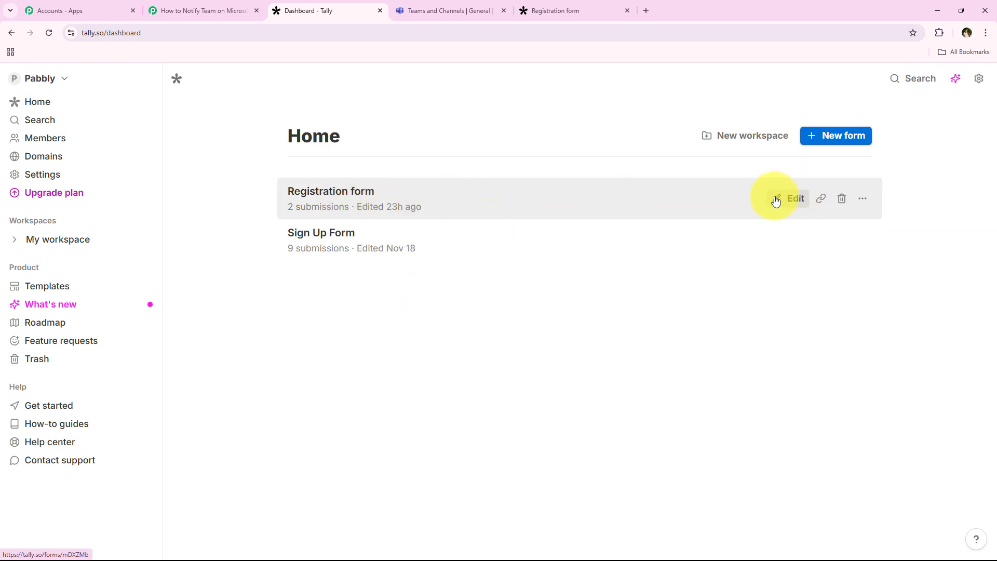
left_click(776, 198)
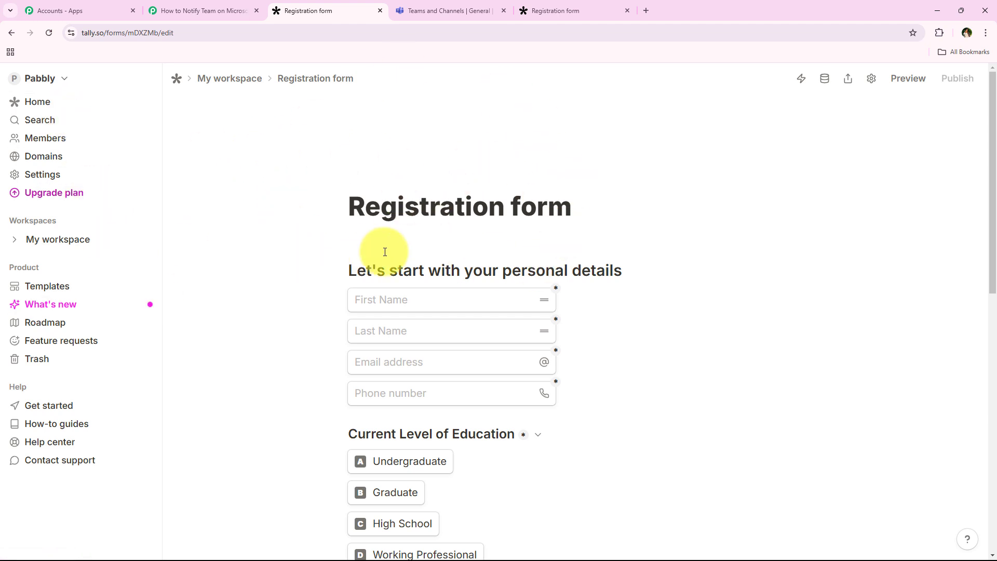
left_click(800, 82)
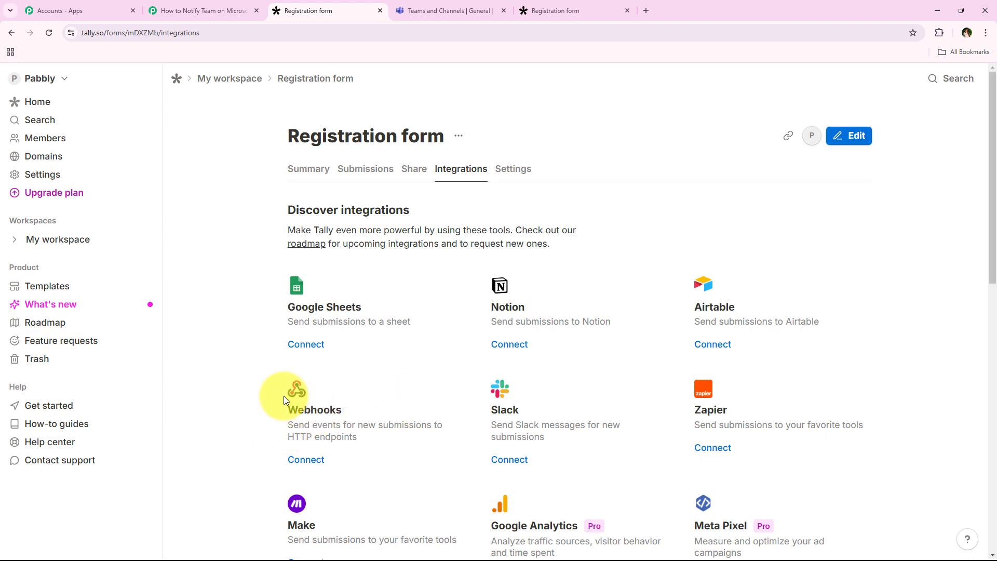
scroll(266, 426, "down", 1)
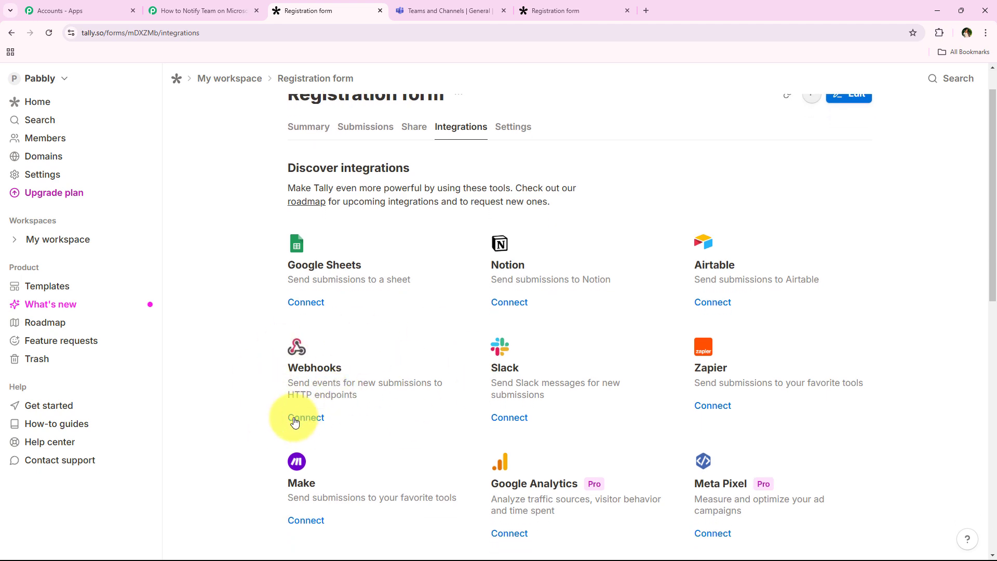
left_click(296, 420)
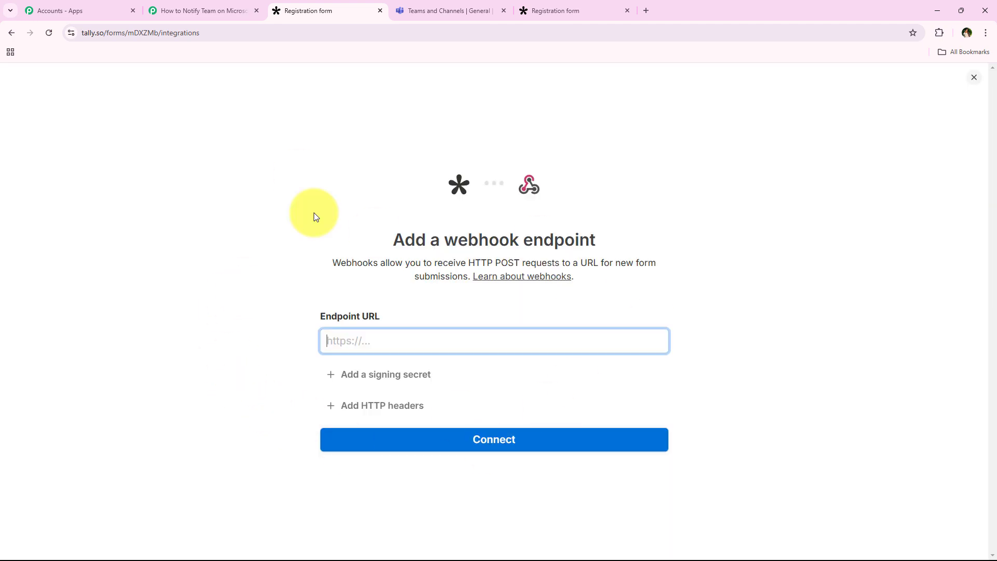
- Paste the copied Pabbly Connect webhook URL as the endpoint URL and connect the webhook to the Registration form
left_click_drag(314, 316, 343, 317)
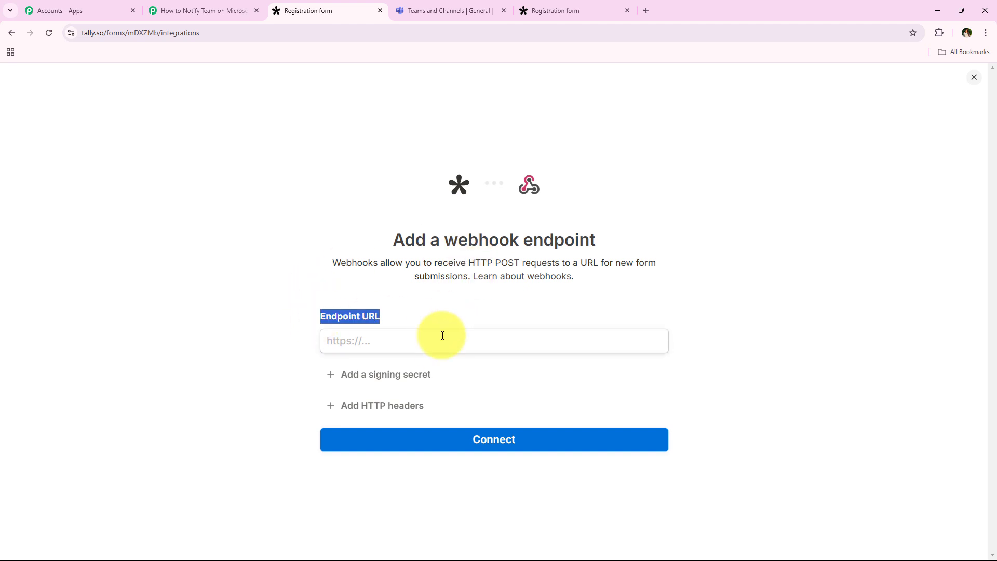
left_click(443, 336)
right_click(442, 338)
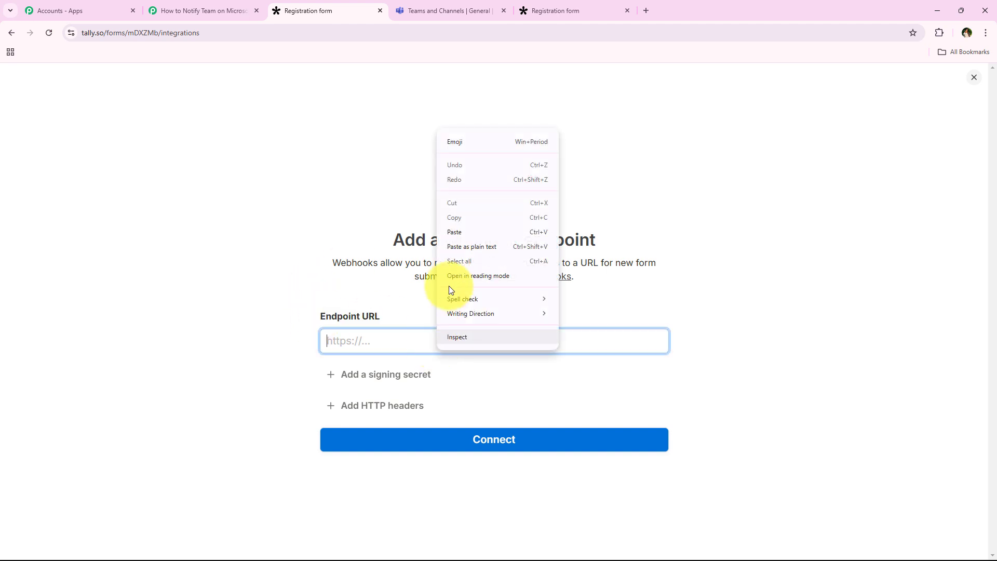
left_click(466, 237)
left_click(164, 286)
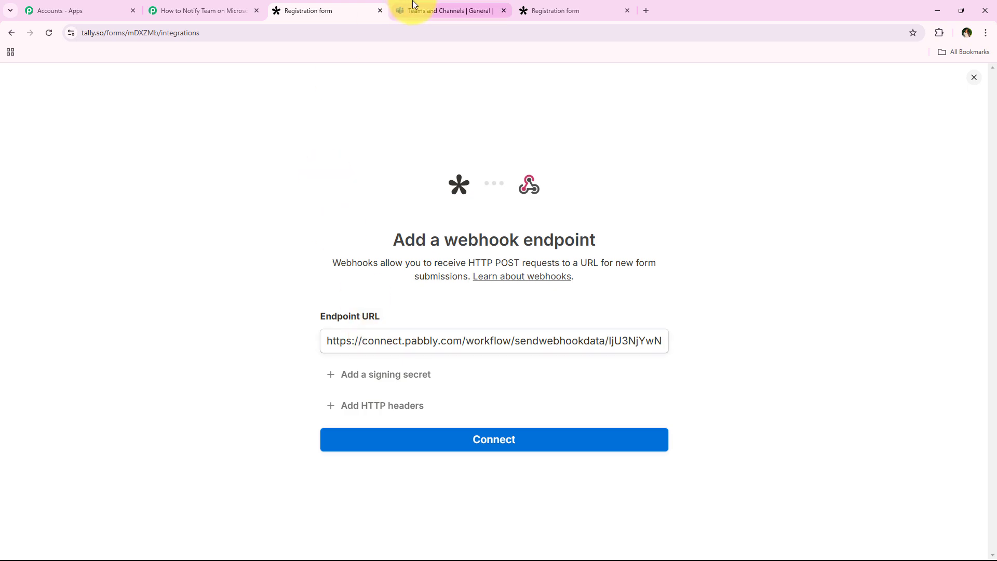
left_click(234, 11)
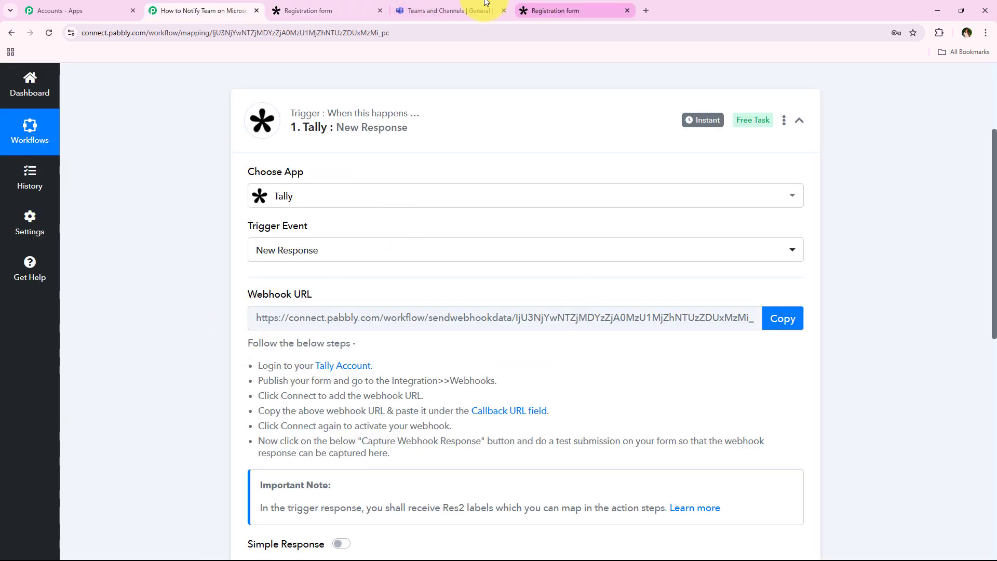
left_click(369, 6)
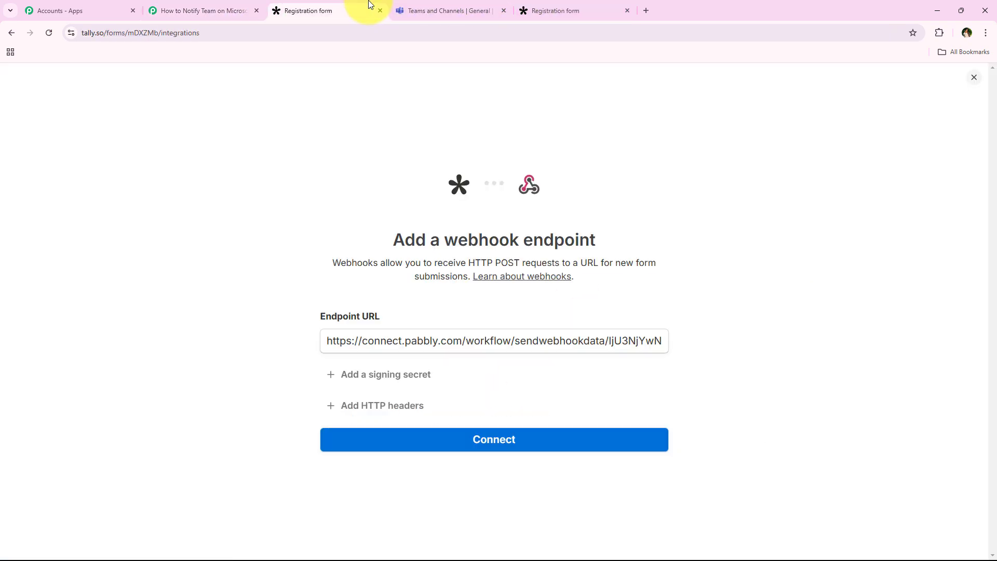
left_click(496, 442)
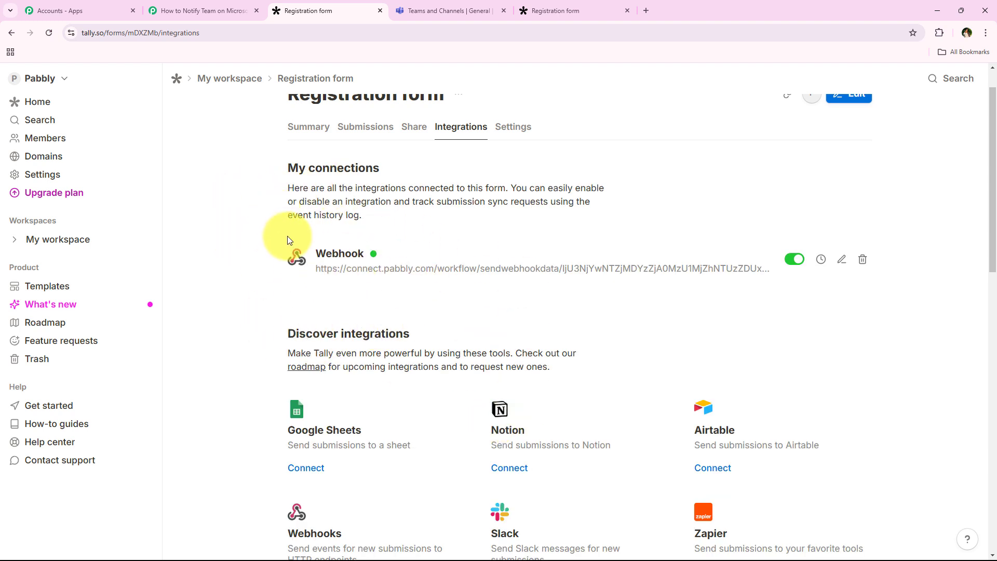
left_click_drag(287, 236, 712, 279)
left_click(789, 294)
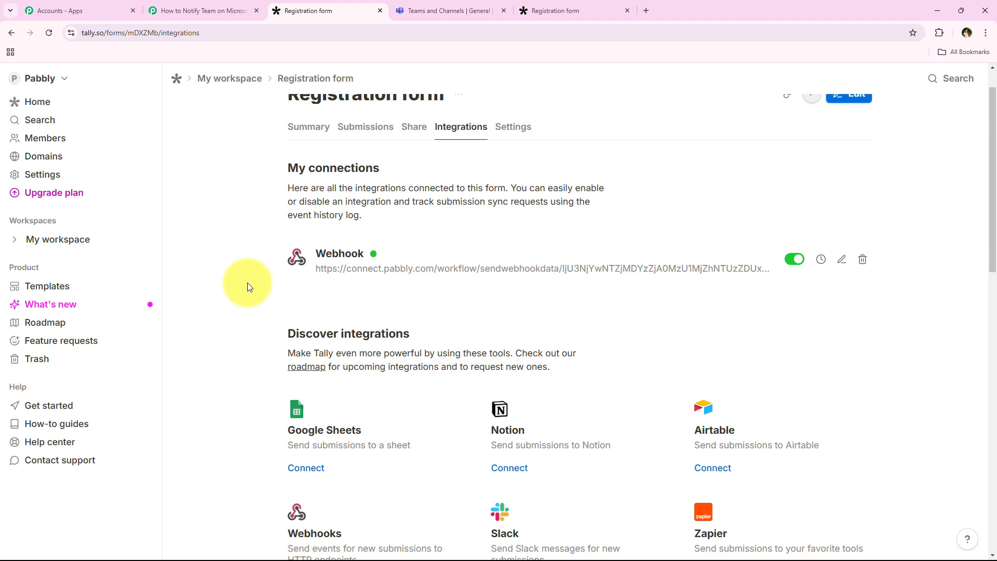
- Return to the Pabbly Connect workflow and read the note about making a test submission for the Tally trigger
scroll(312, 288, "down", 1)
left_click(218, 7)
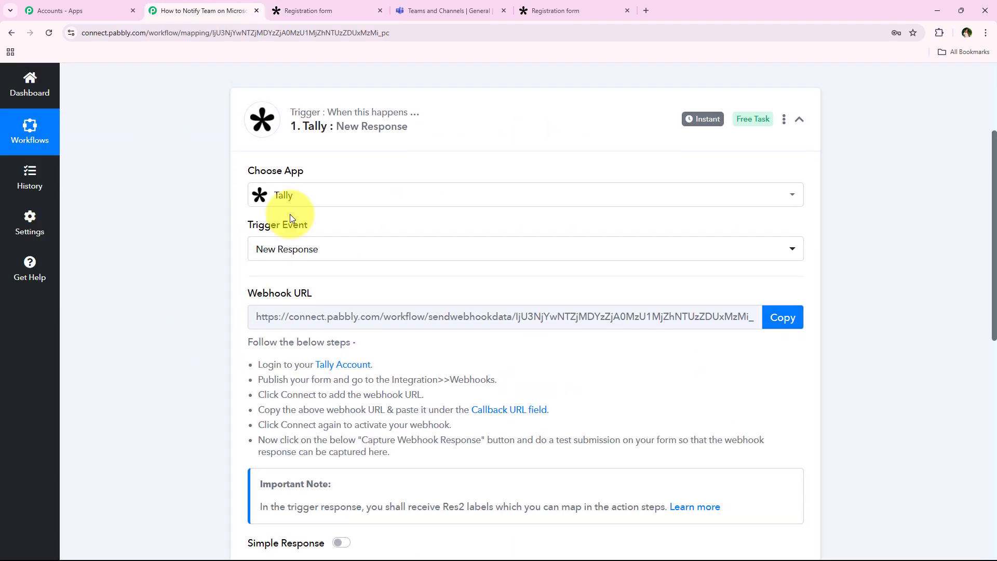
scroll(195, 285, "down", 6)
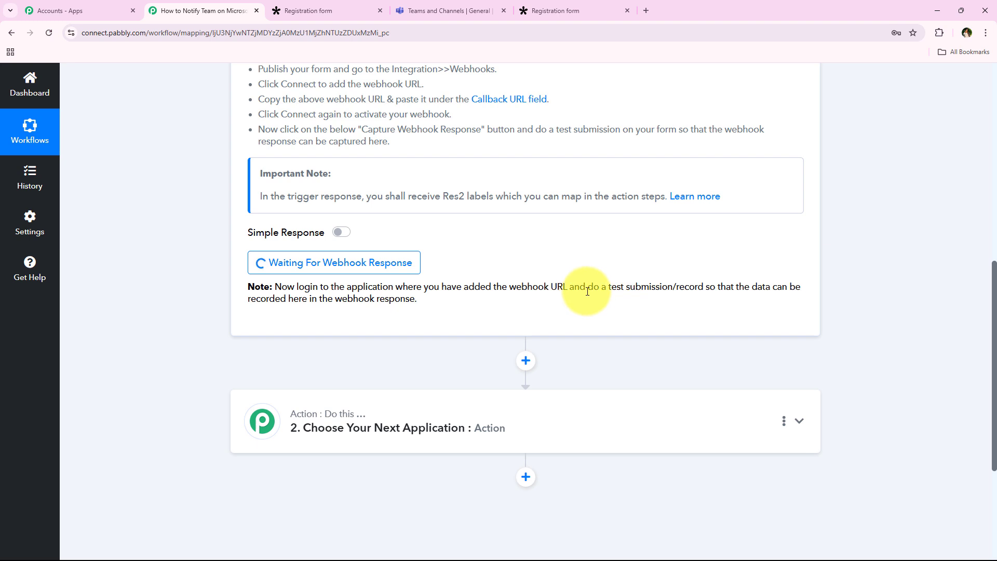
left_click_drag(586, 287, 696, 284)
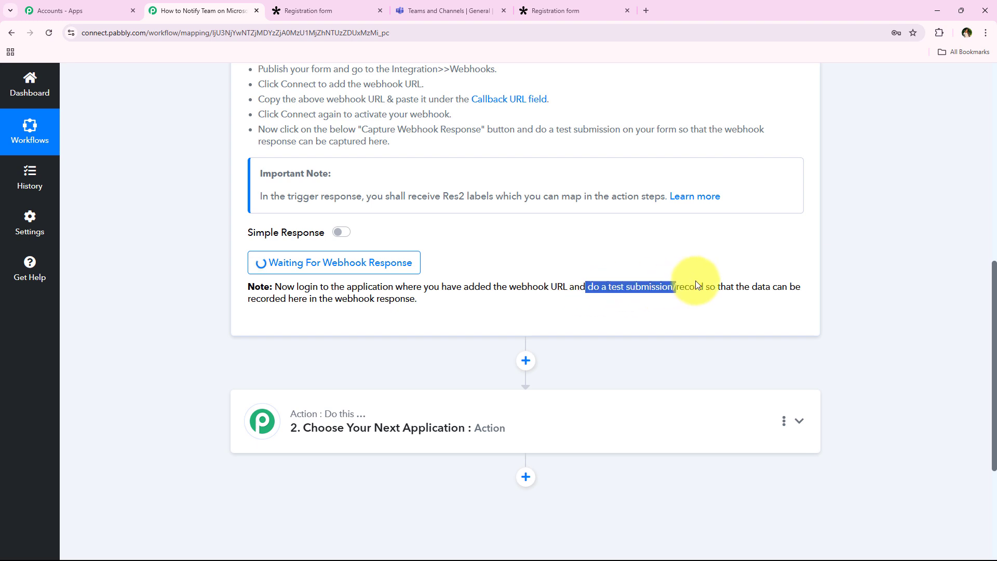
left_click(171, 275)
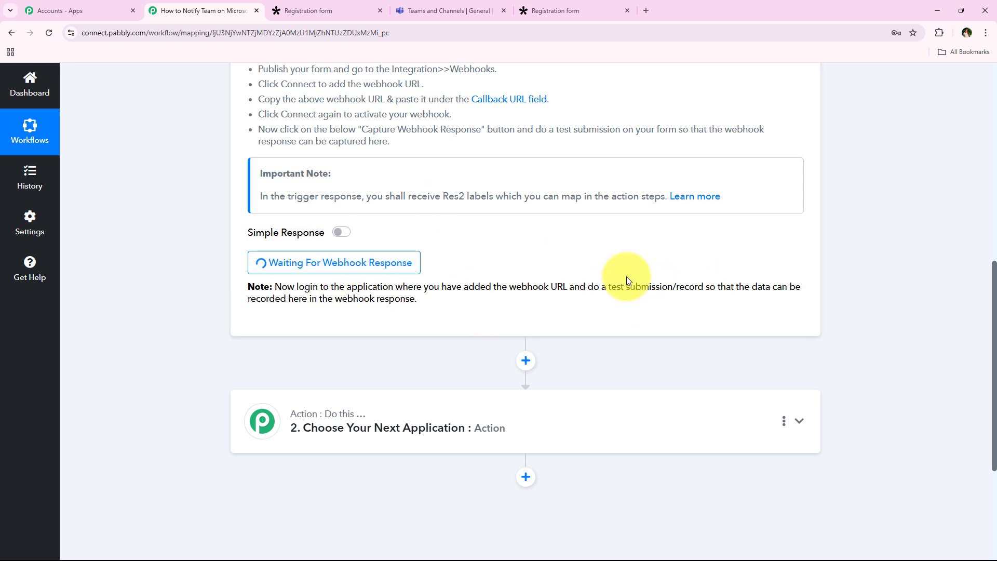
scroll(182, 337, "up", 4)
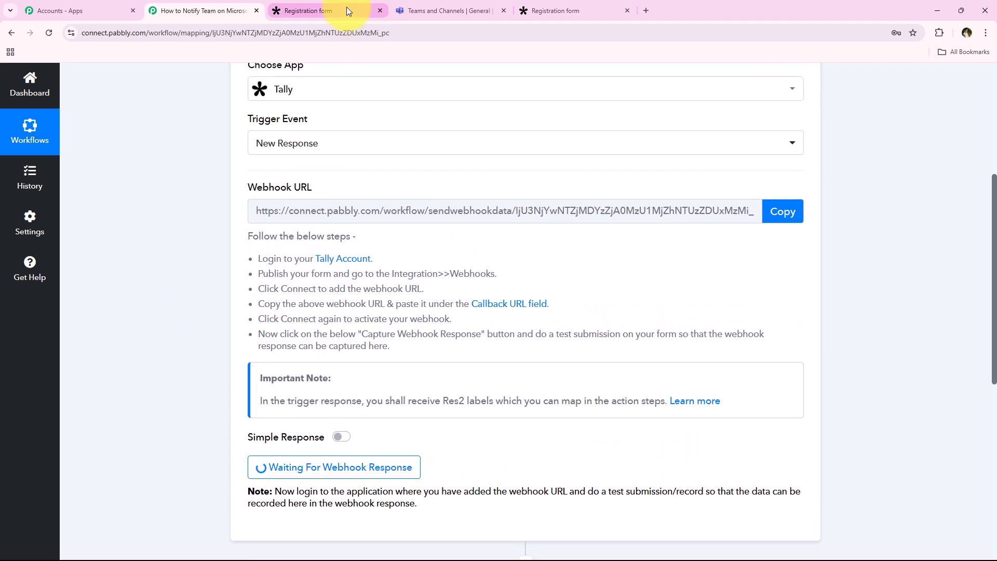
left_click(347, 7)
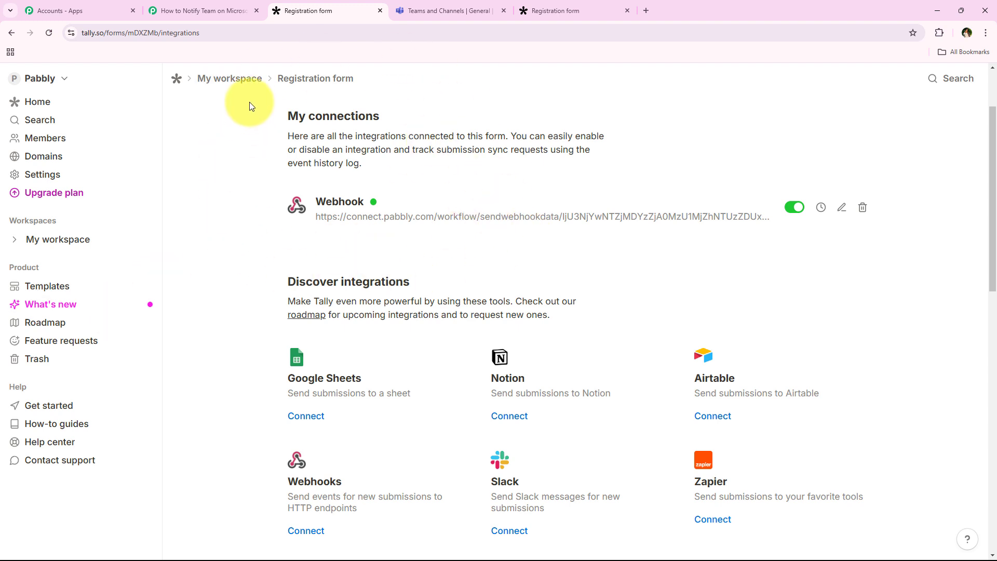
left_click(231, 78)
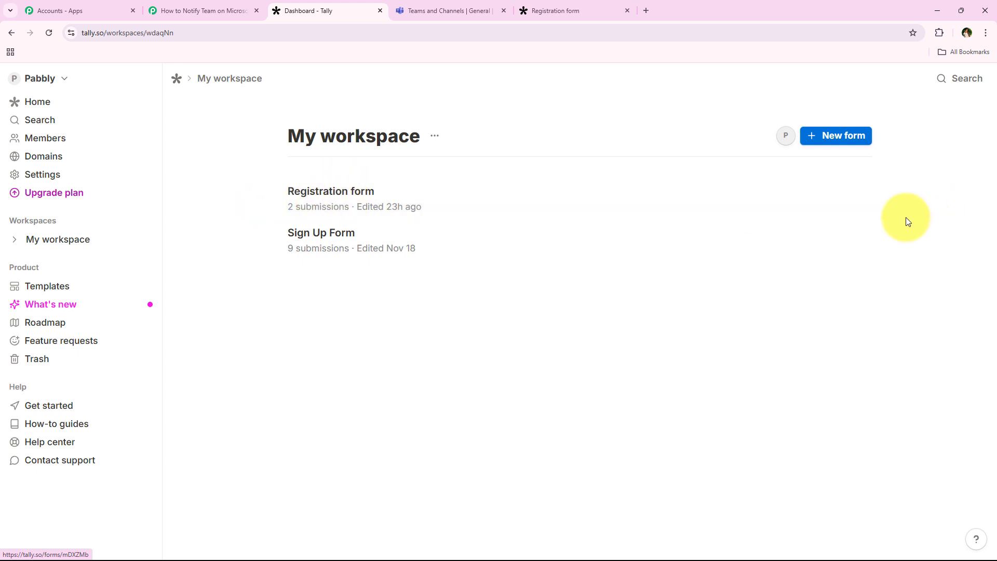
left_click(626, 10)
left_click(528, 8)
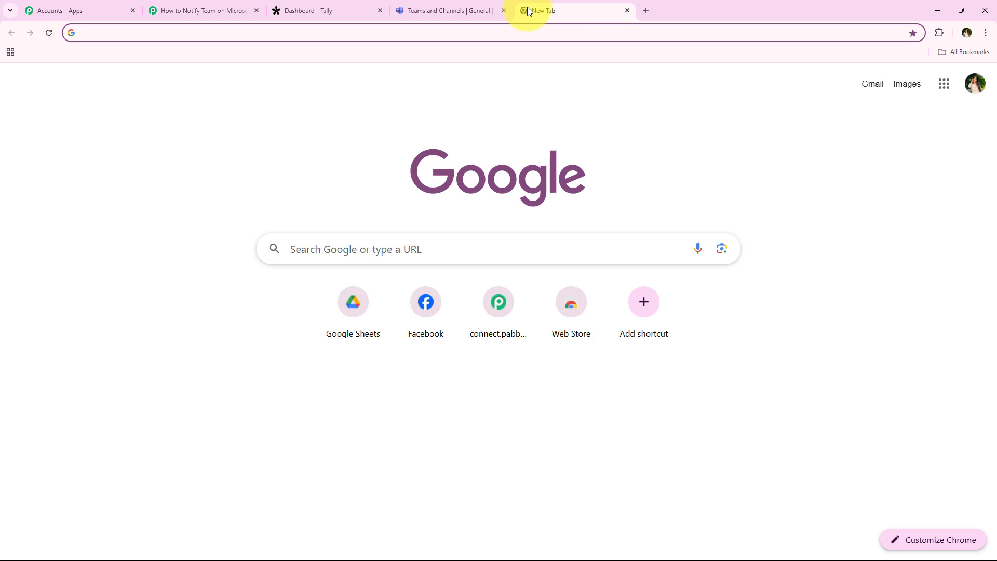
type("https://tally.so/r/mDXZMb")
key("Return")
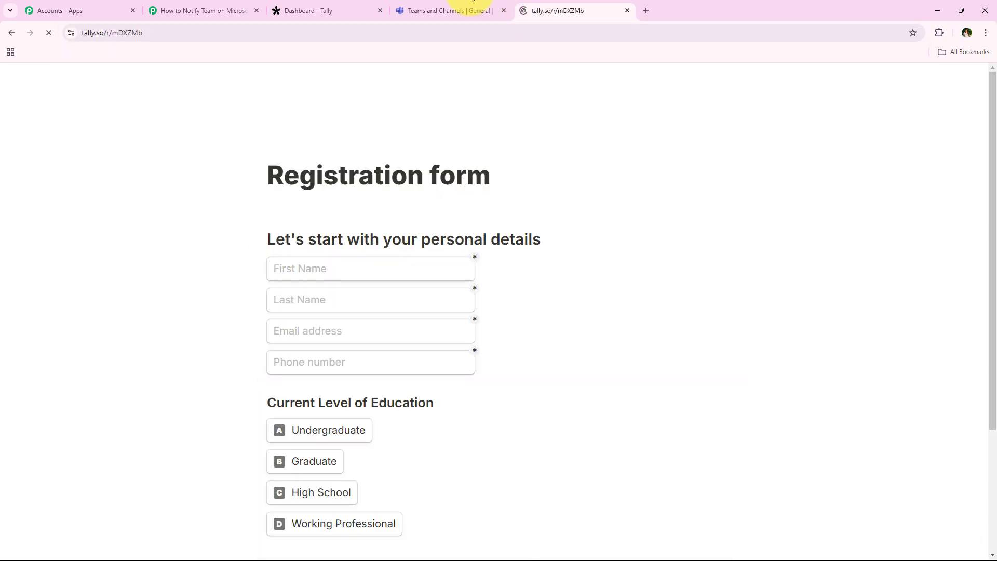
scroll(139, 267, "down", 2)
scroll(138, 267, "down", 1)
scroll(221, 140, "up", 3)
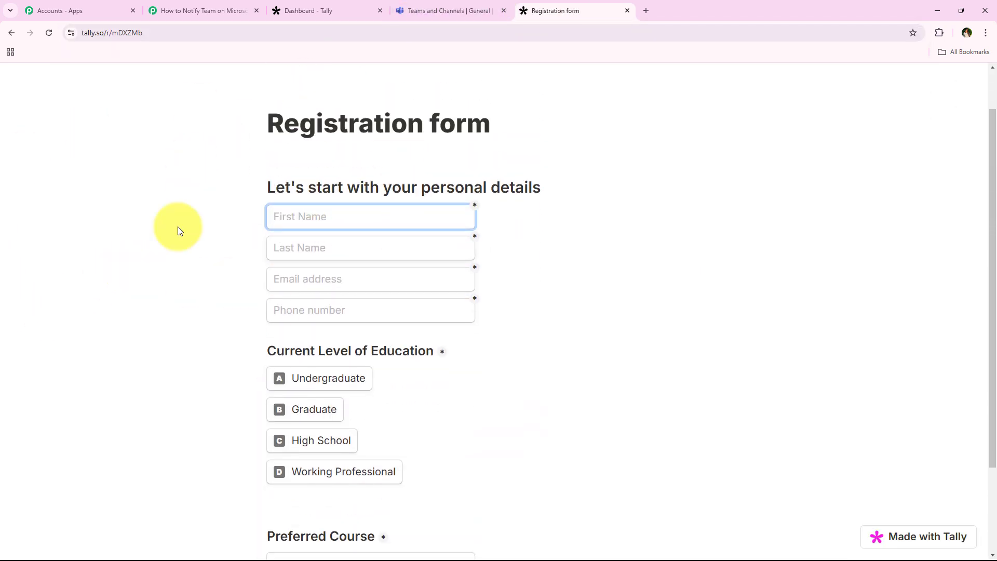
- Fill in the Registration form's personal details with the saved dummy contact and re-enter a ten-digit phone number
left_click(301, 216)
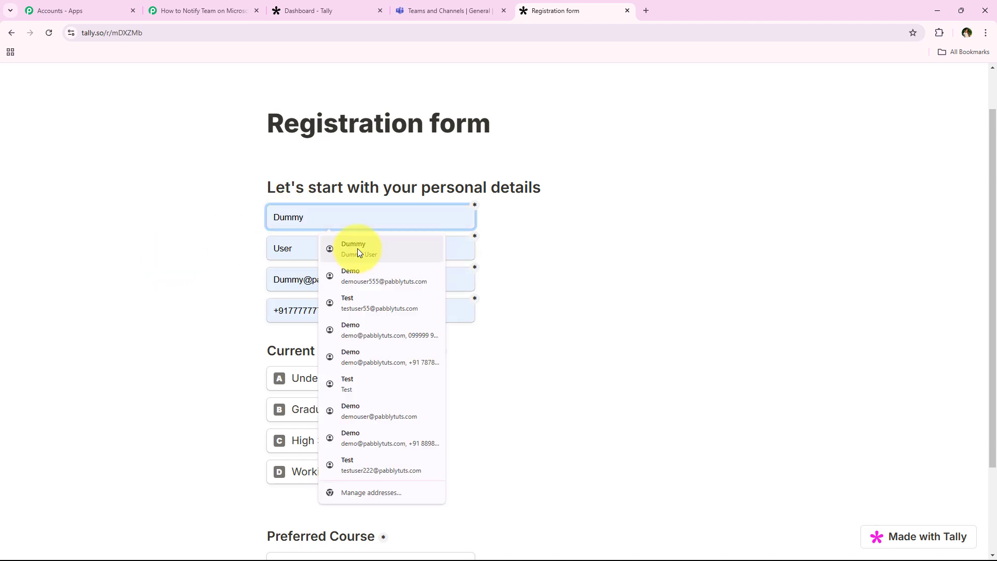
left_click(358, 248)
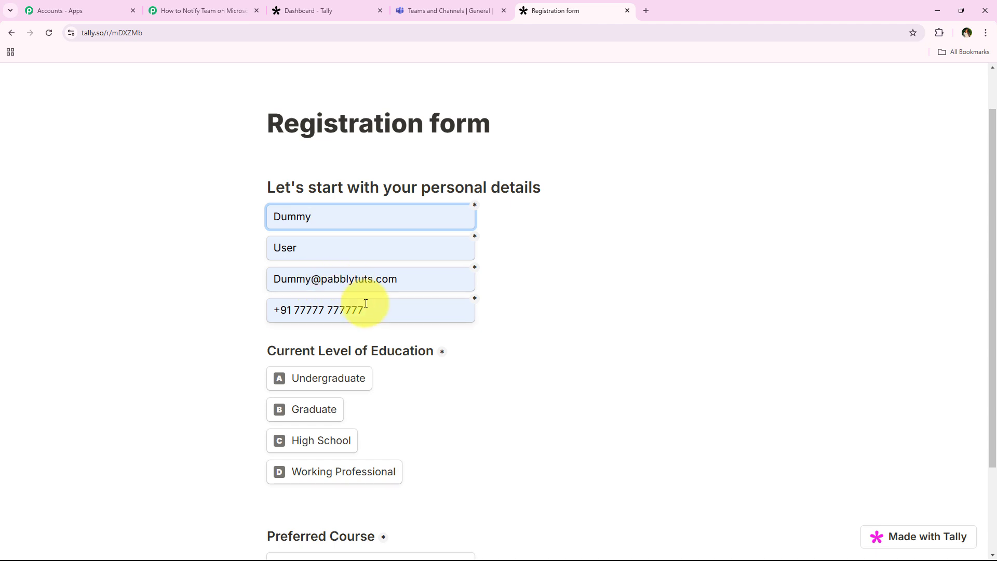
left_click(312, 307)
triple_click(297, 313)
key("BackSpace")
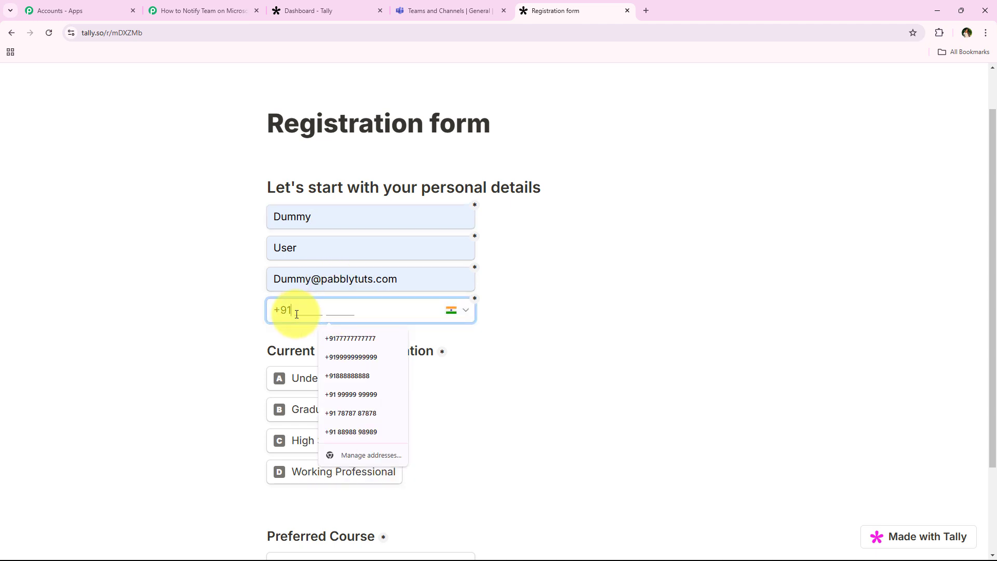
type("77777 77777")
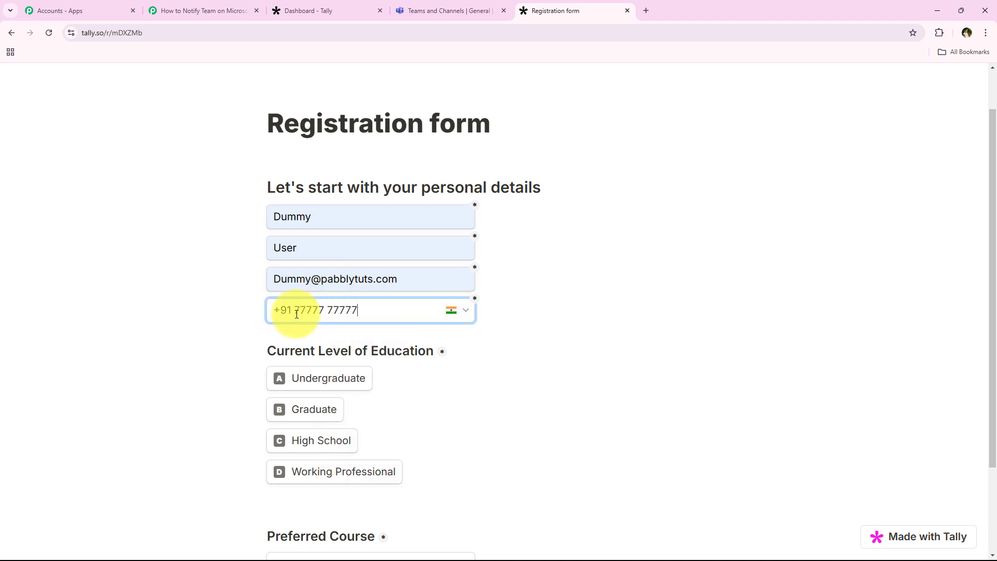
- Submit the registration with Working Professional as the current education level and Basics of Web Development as the preferred course
scroll(254, 335, "down", 2)
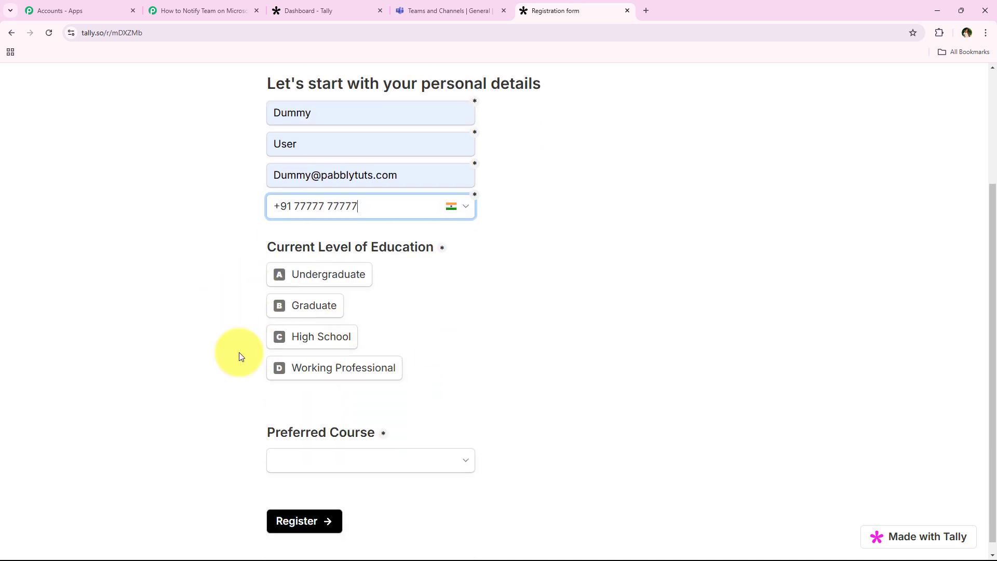
left_click(318, 371)
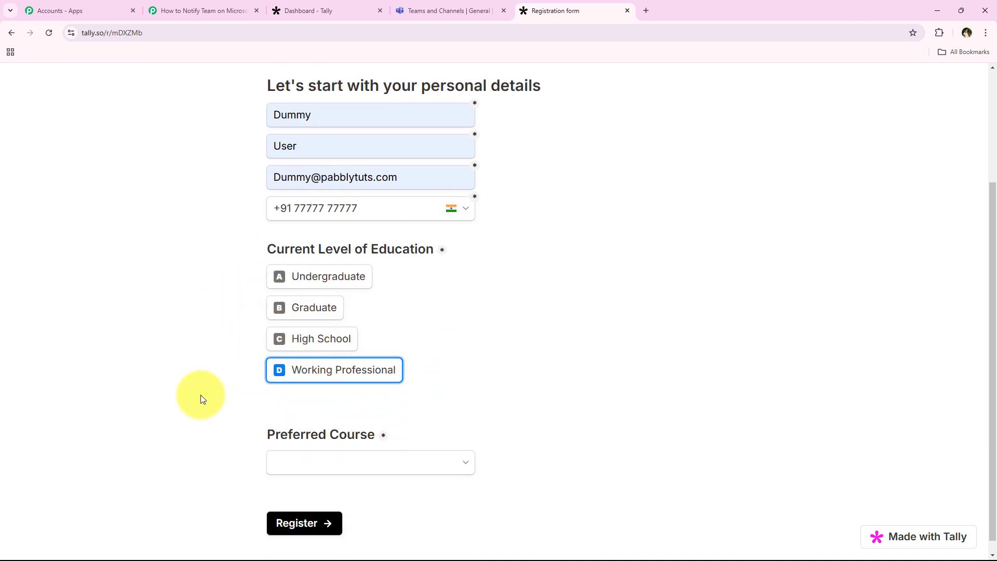
scroll(218, 416, "up", 1)
scroll(243, 443, "down", 1)
left_click(401, 450)
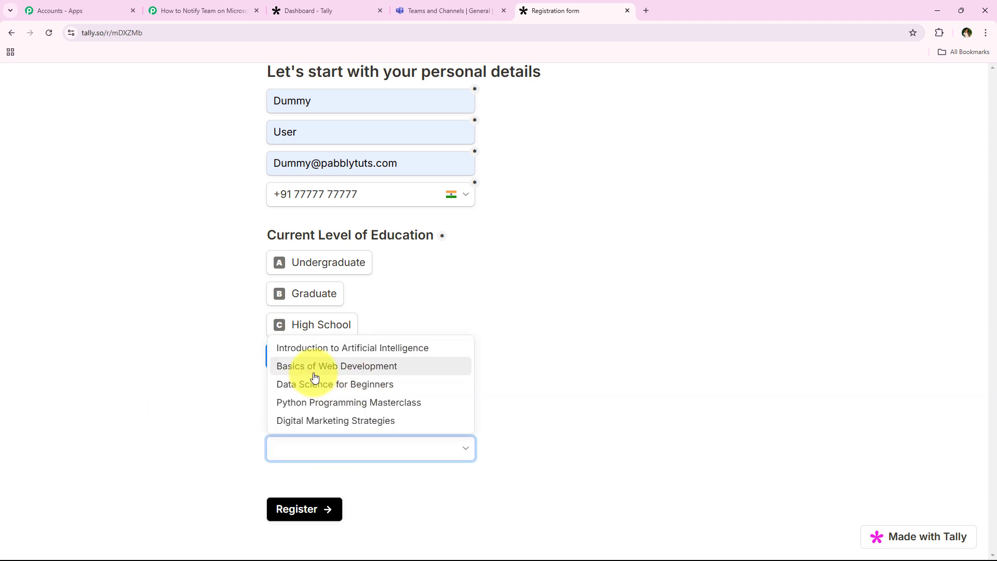
left_click(315, 375)
left_click(307, 511)
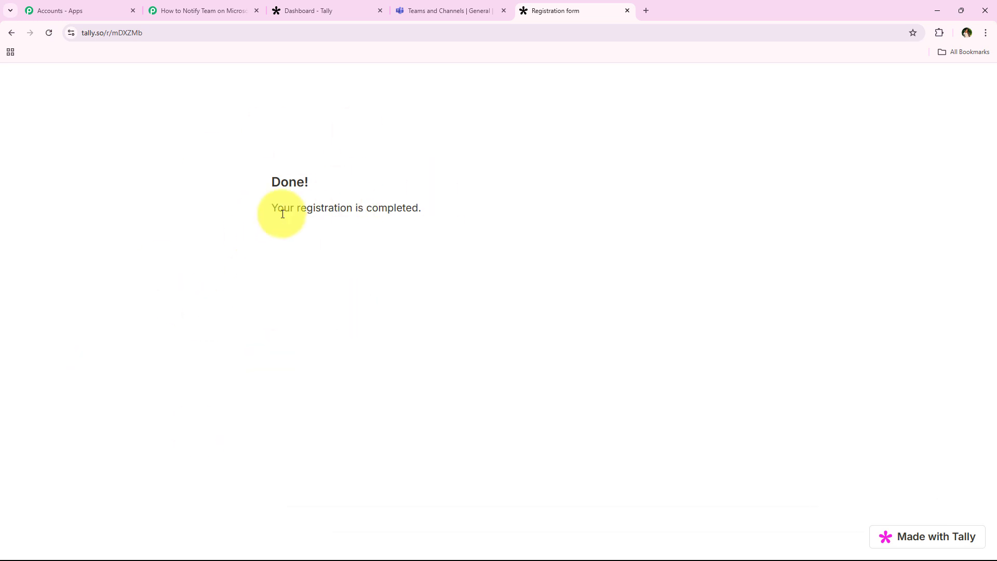
left_click_drag(282, 214, 465, 217)
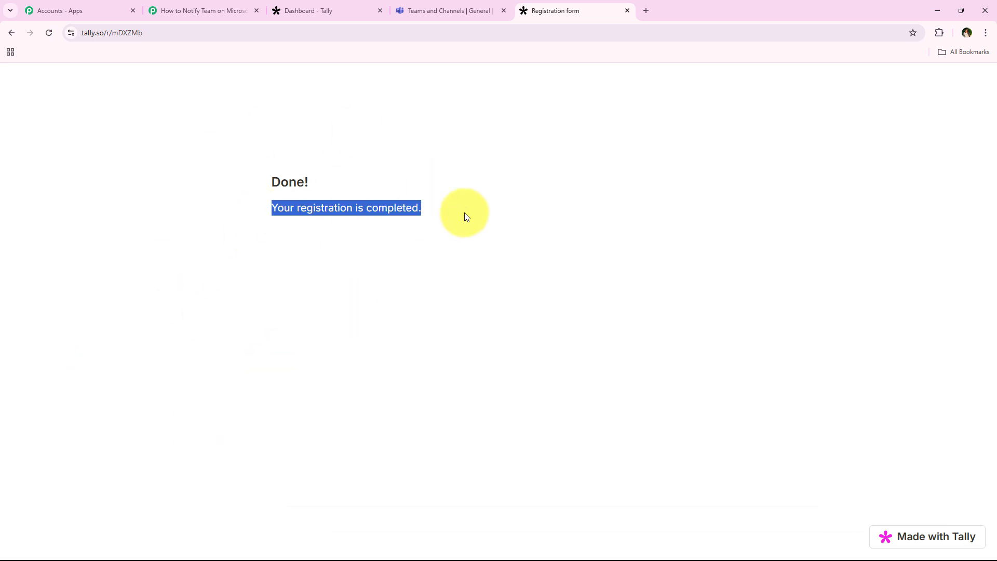
left_click(464, 213)
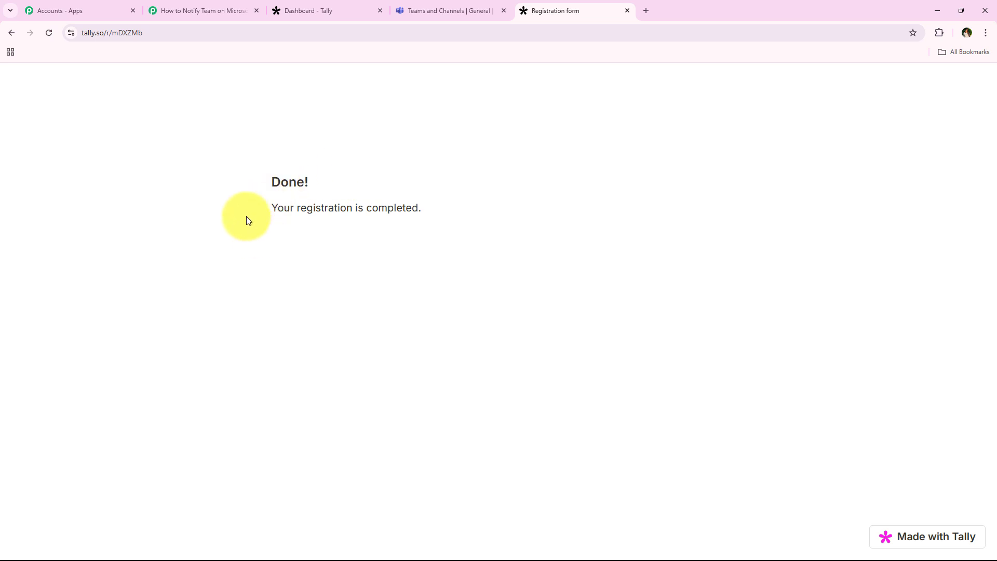
- Switch to the Pabbly Connect workflow and check the captured webhook response's name, contact, education level and preferred course values
left_click(200, 10)
scroll(249, 228, "down", 6)
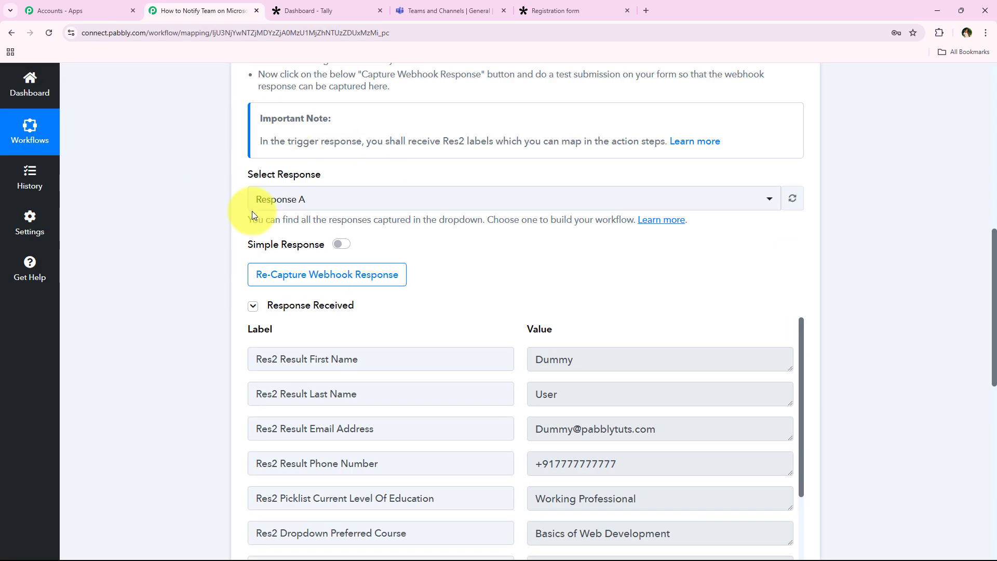
scroll(204, 280, "down", 1)
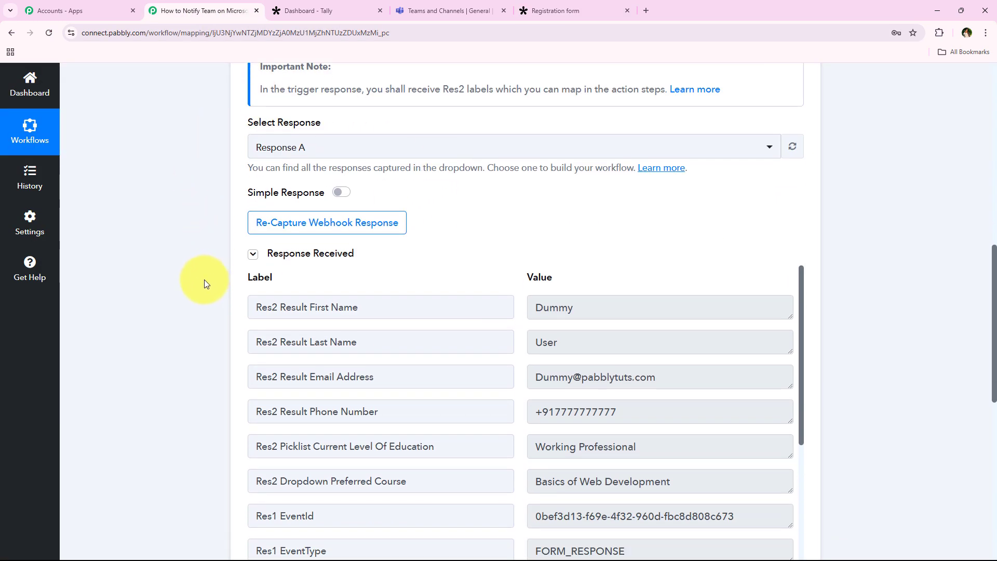
scroll(204, 279, "down", 1)
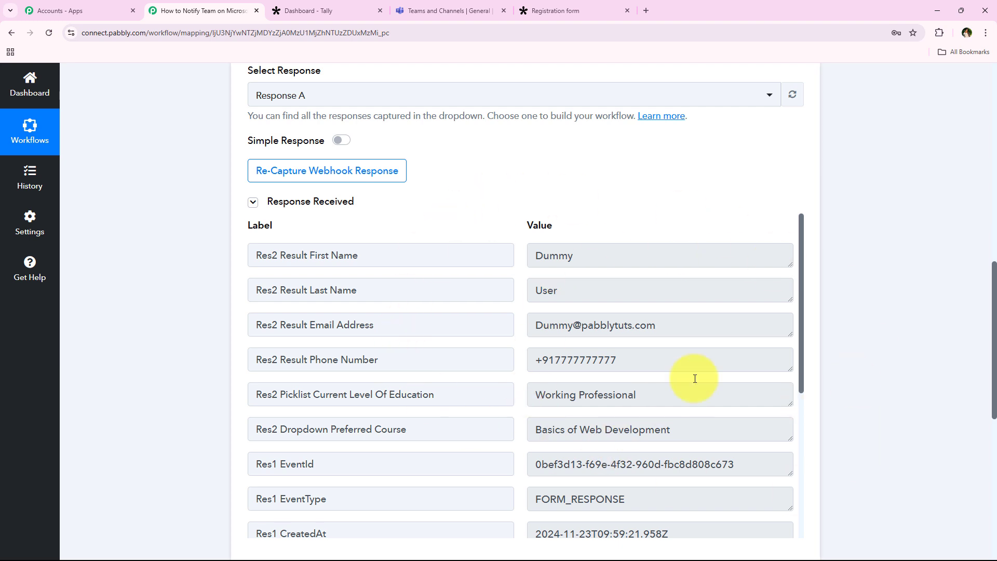
left_click(606, 259)
left_click(583, 292)
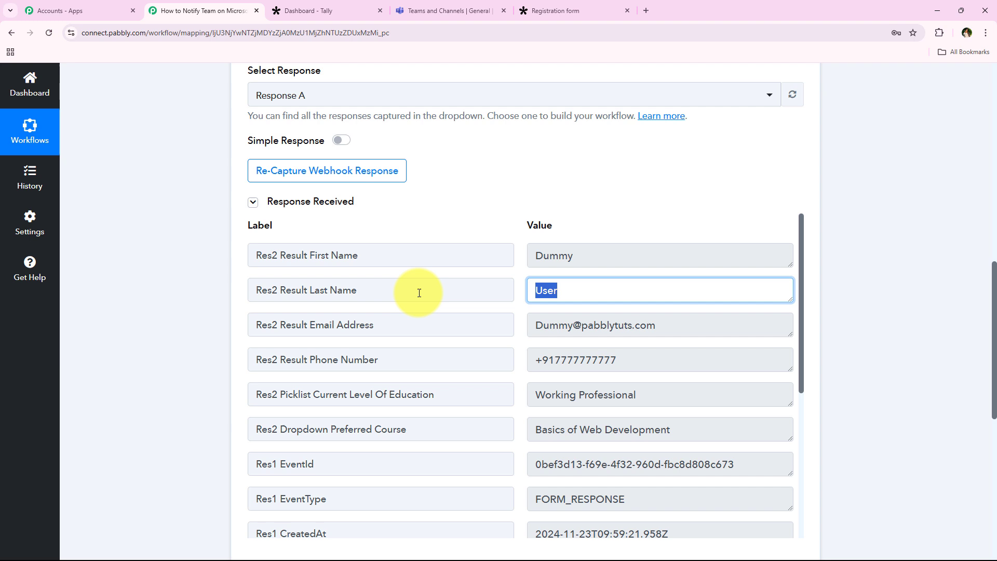
left_click(706, 337)
left_click(701, 367)
key("Tab")
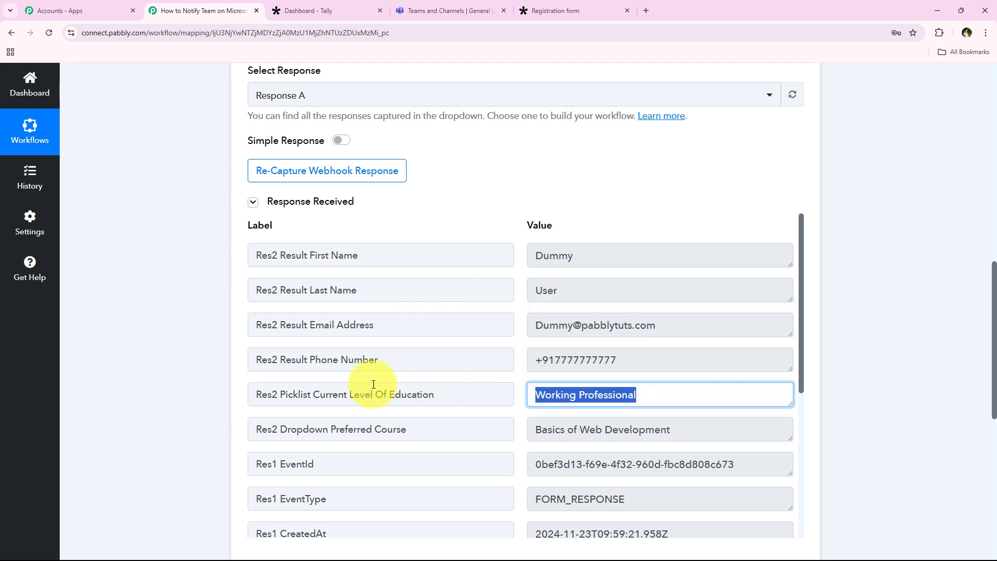
left_click(696, 434)
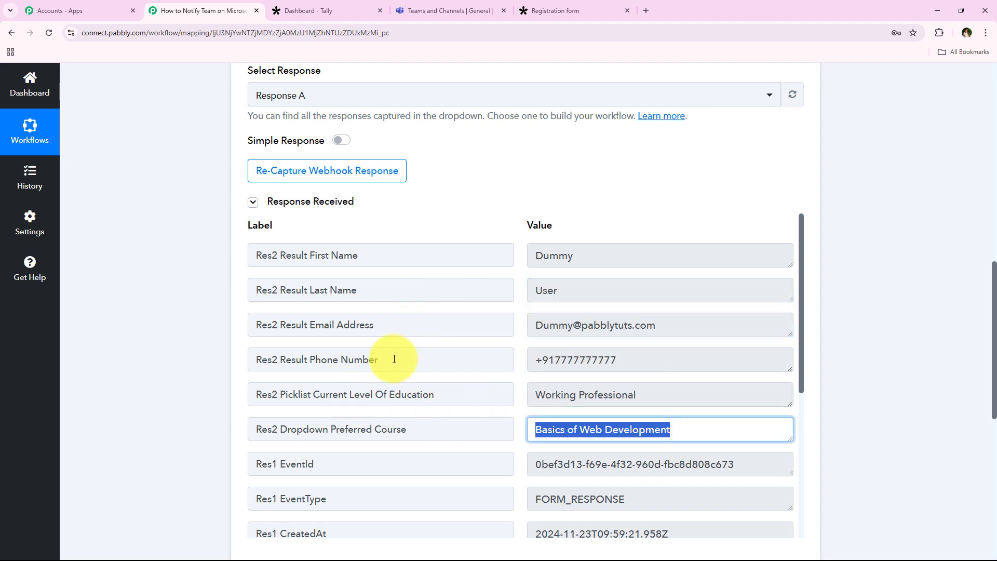
scroll(385, 322, "down", 1)
scroll(361, 363, "up", 1)
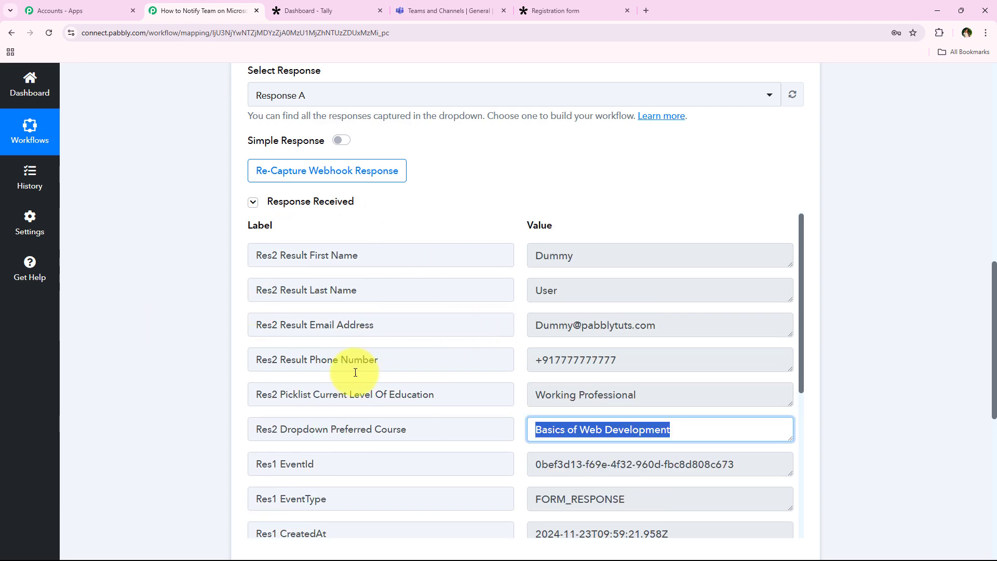
- Collapse the Tally trigger step and review the workflow's title
left_click(152, 399)
scroll(154, 267, "up", 10)
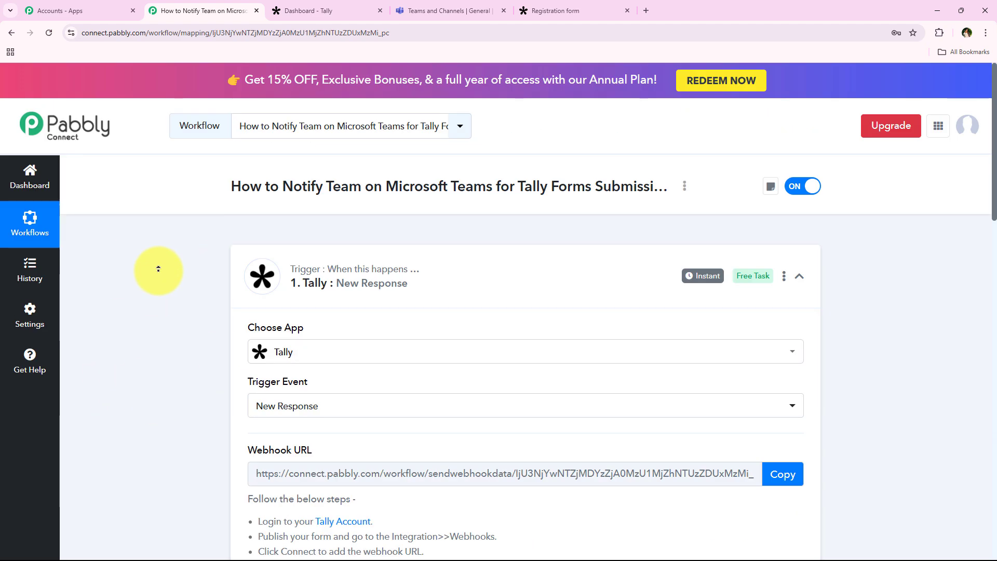
left_click(267, 297)
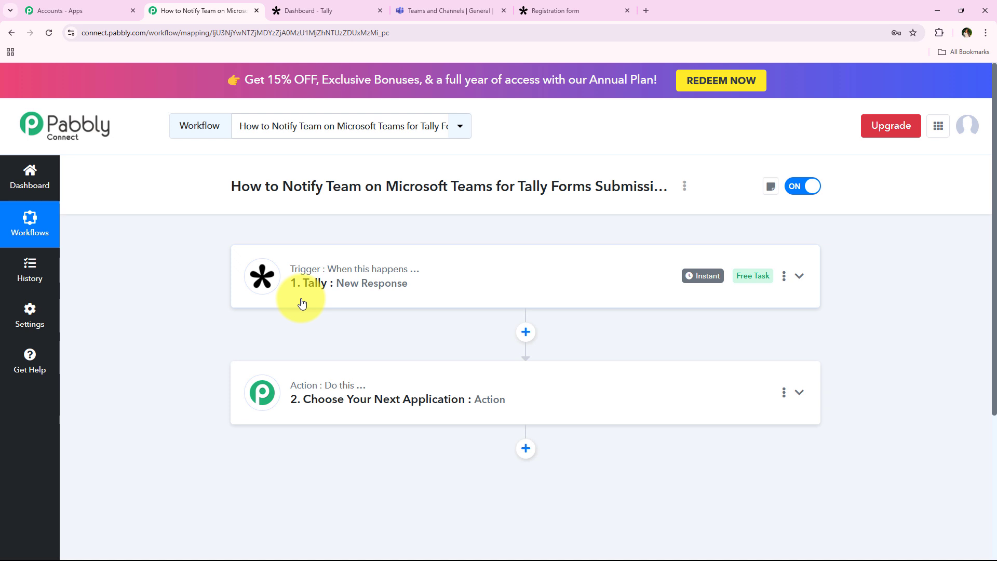
left_click_drag(282, 187, 659, 187)
left_click(456, 239)
- Expand the workflow's action step and choose Microsoft Teams as its app
left_click(319, 393)
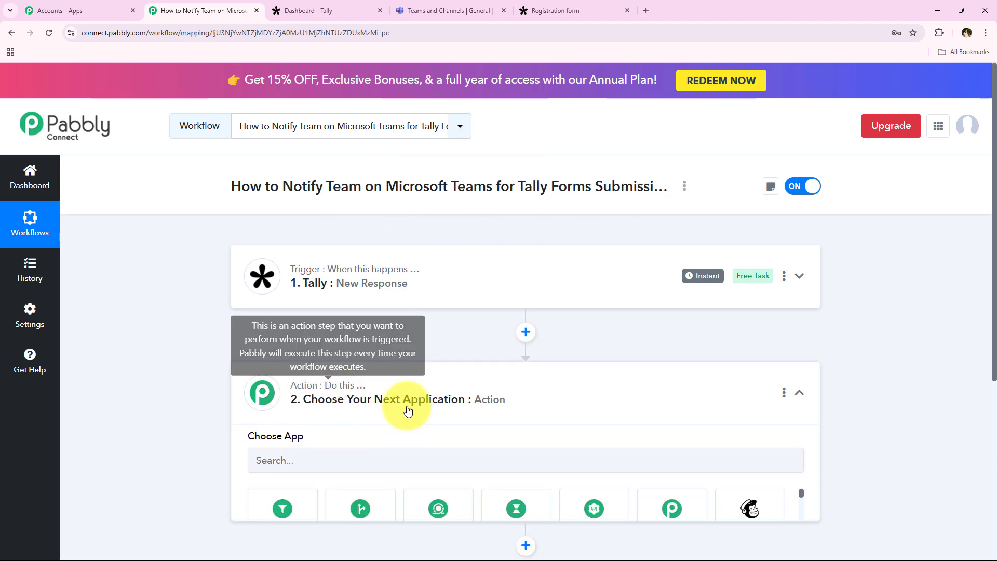
scroll(345, 330, "down", 4)
left_click(309, 283)
type("M")
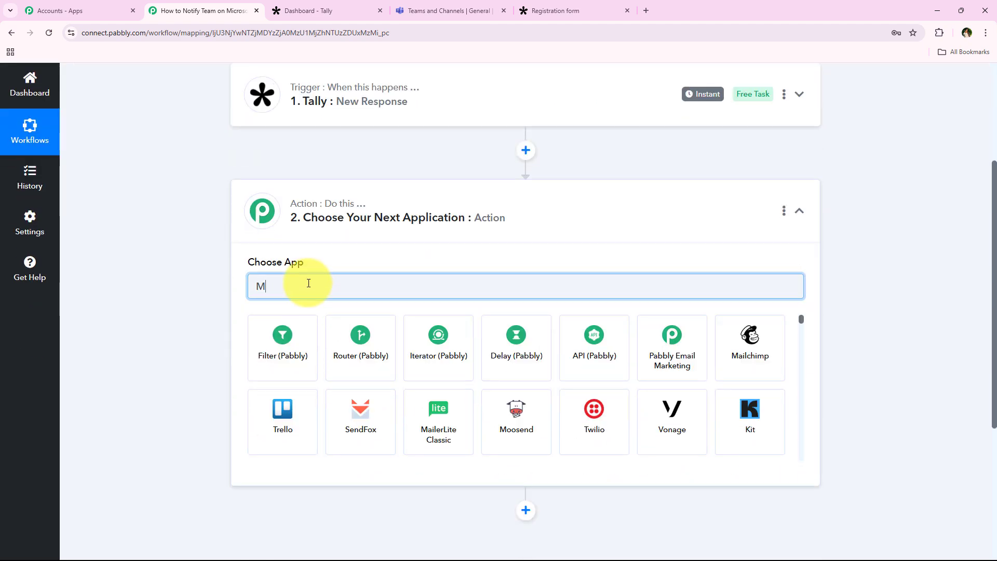
type("icroso")
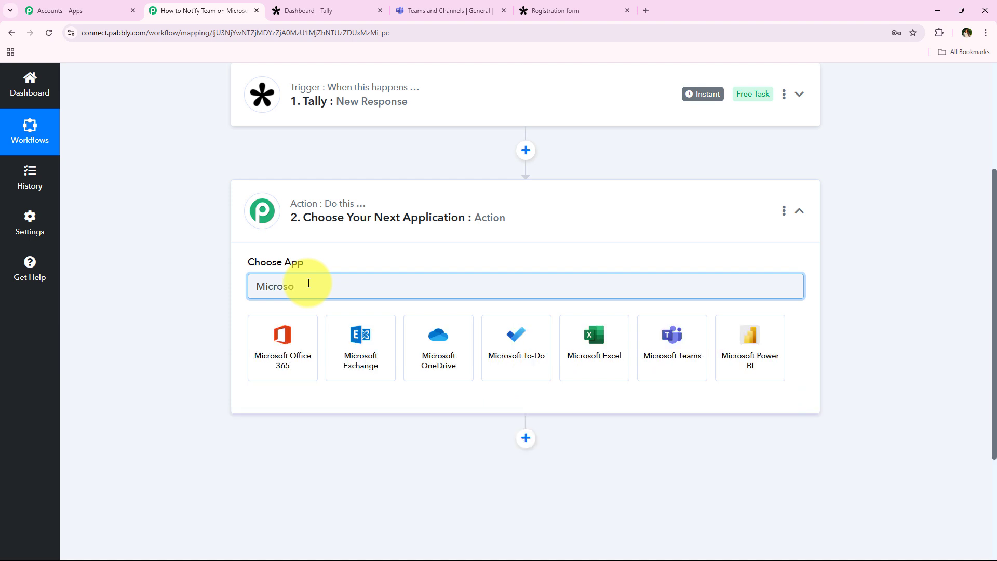
type("ft te")
left_click(307, 325)
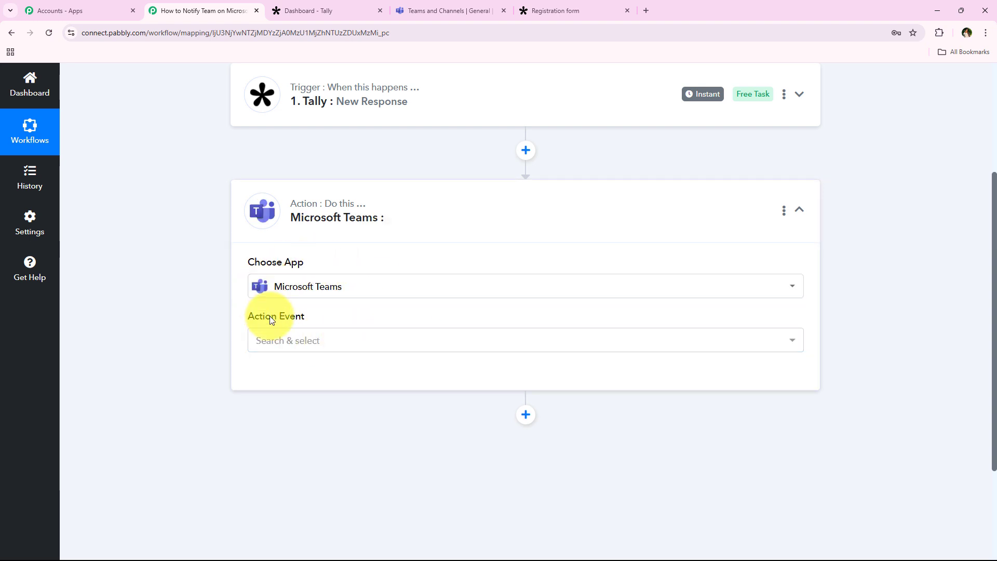
- Set the Microsoft Teams action event to Send Message in a Channel
left_click_drag(247, 316, 310, 314)
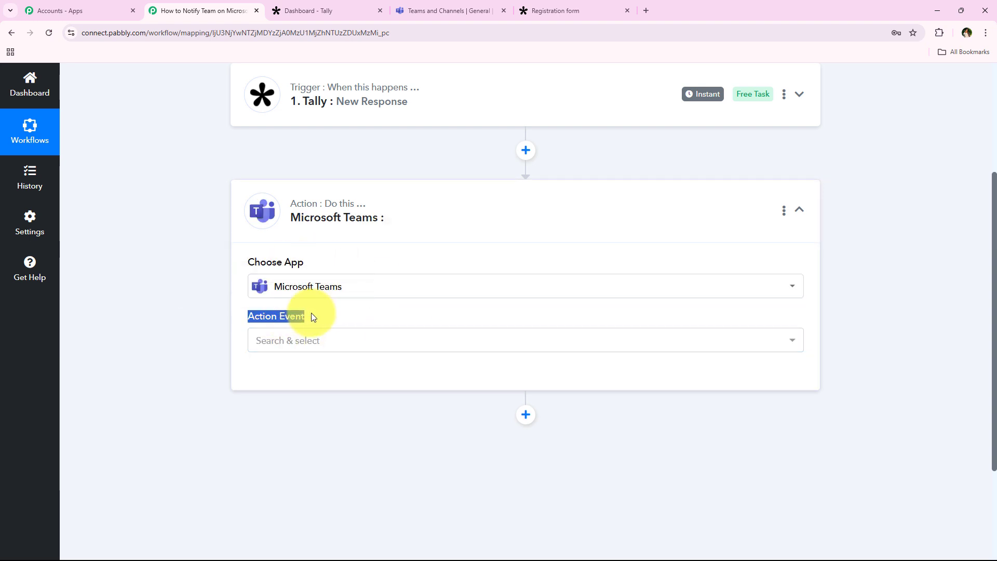
left_click(288, 343)
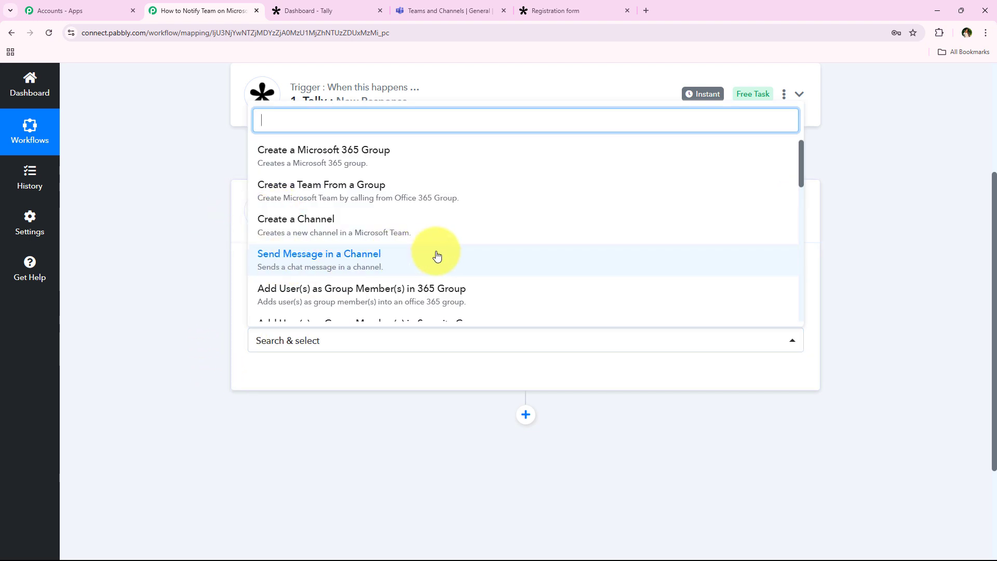
left_click(692, 261)
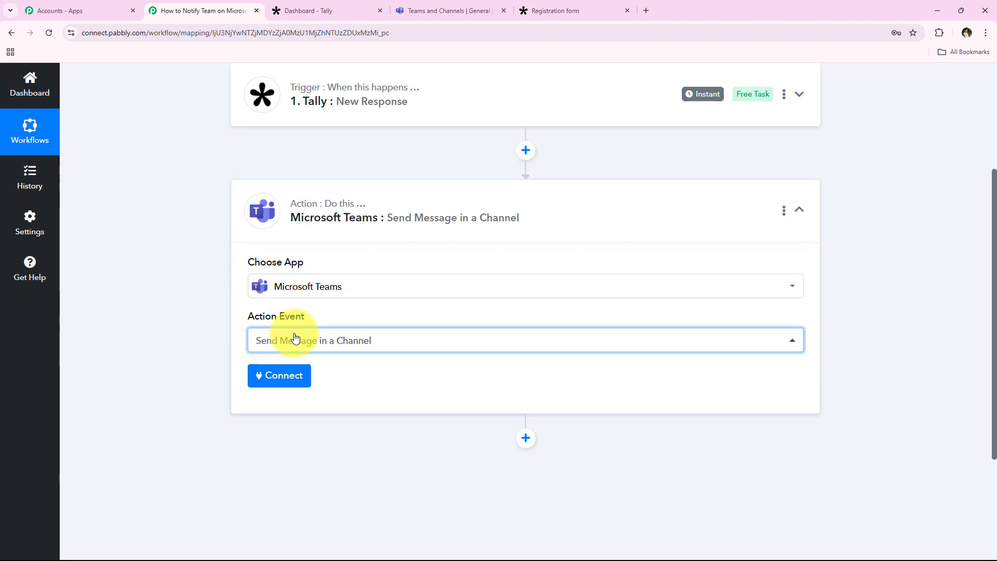
- Connect the action to Microsoft Teams through a new connection, accepting the permissions requested for Pabbly Connect
left_click(297, 385)
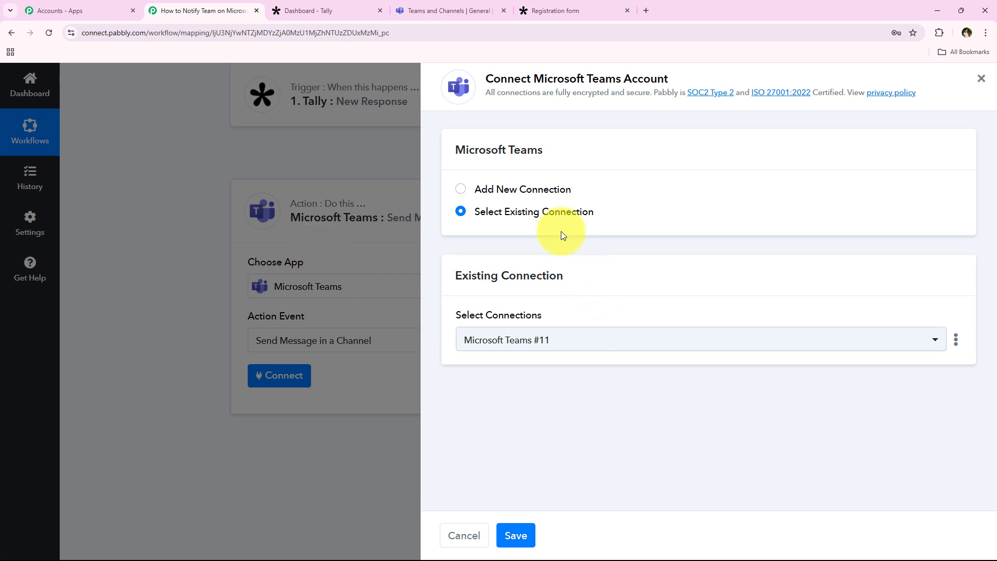
left_click(527, 190)
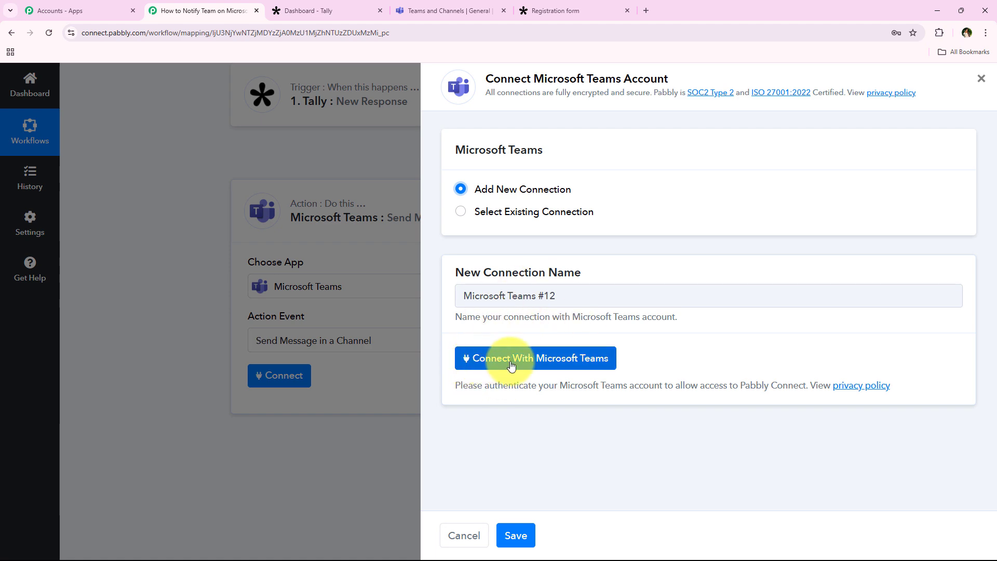
left_click(532, 360)
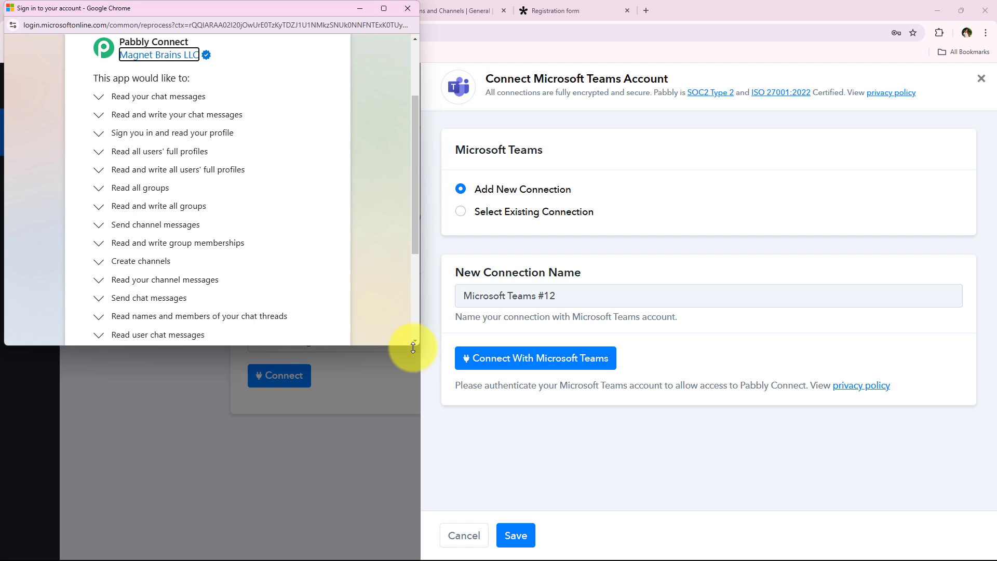
left_click_drag(415, 347, 425, 503)
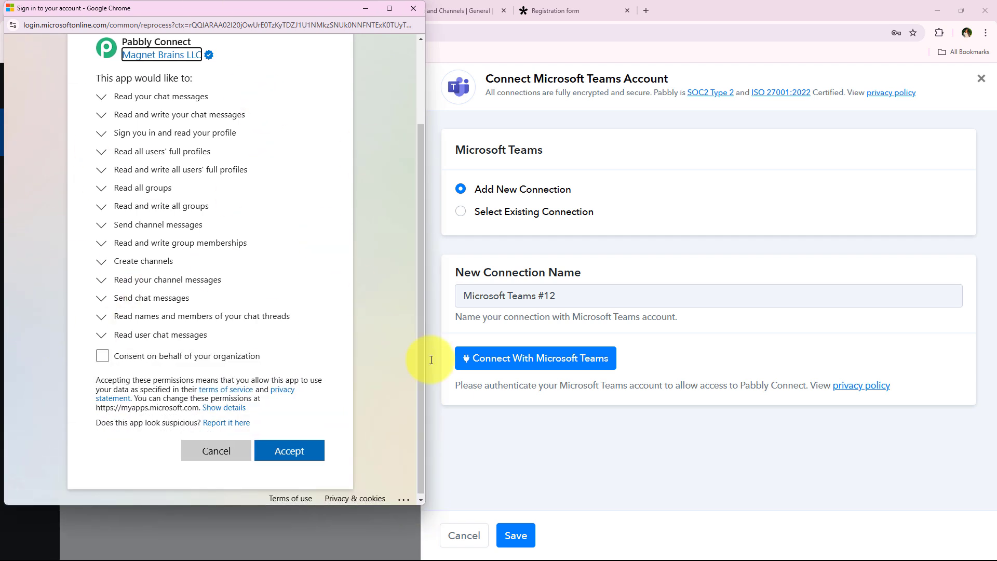
left_click(289, 451)
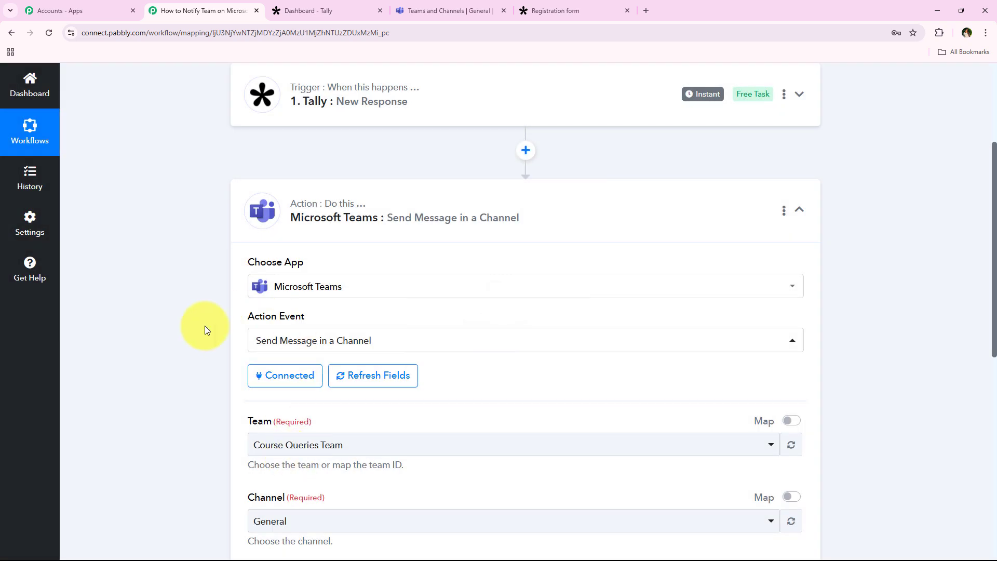
- Compare the action's Team, Channel and Message fields with the Sales Team and its channels in Microsoft Teams
scroll(160, 370, "down", 3)
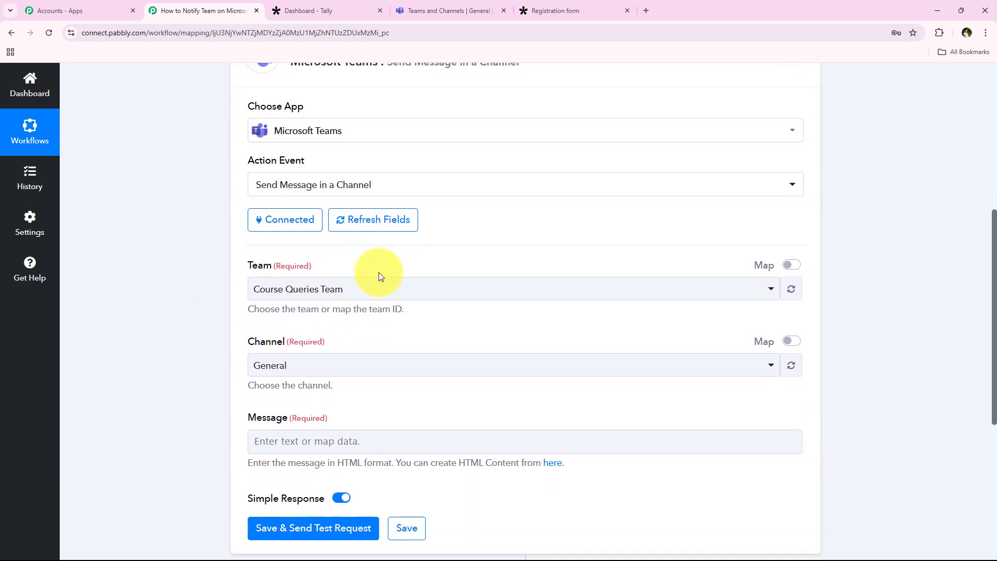
left_click(400, 11)
scroll(179, 278, "down", 2)
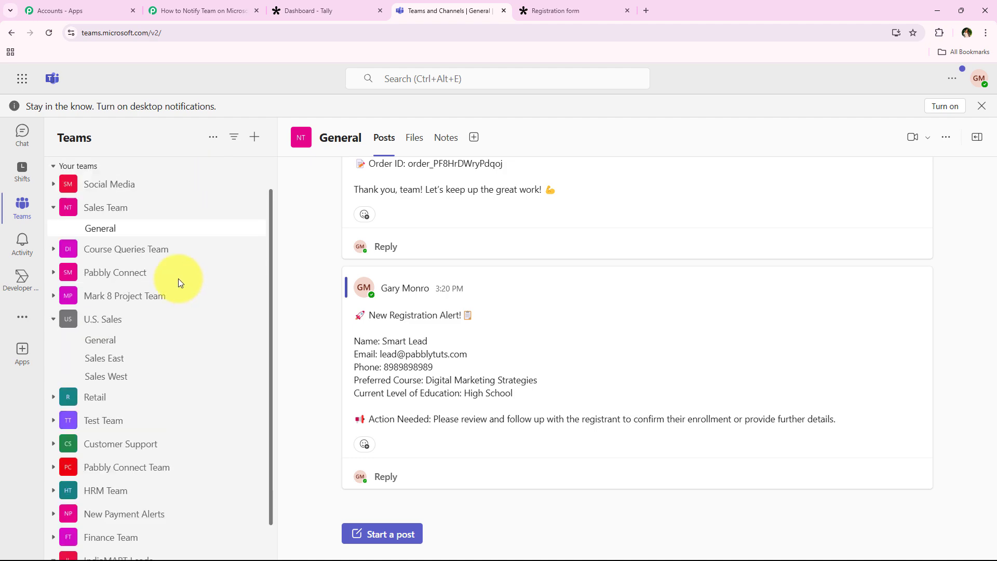
scroll(195, 395, "up", 2)
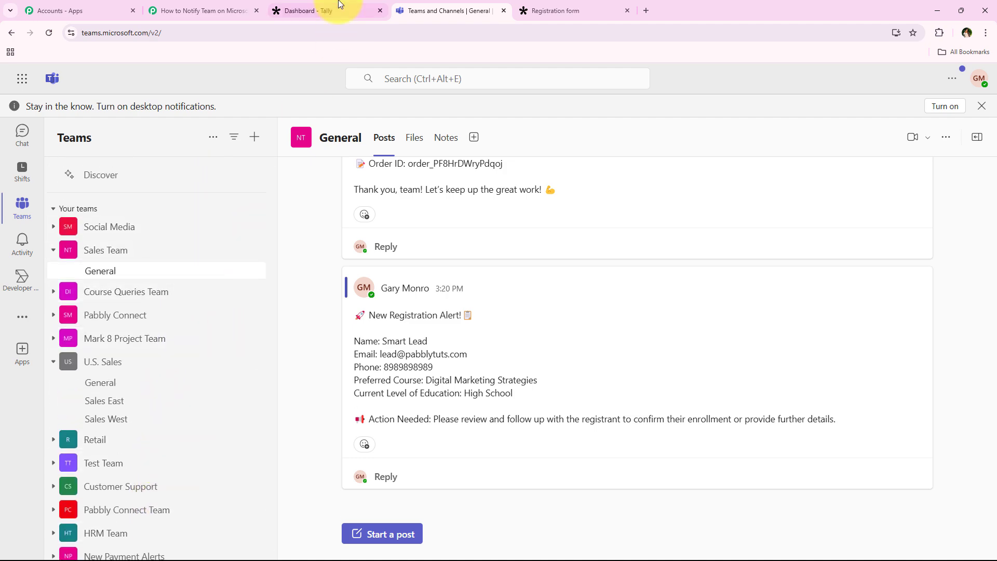
left_click(197, 10)
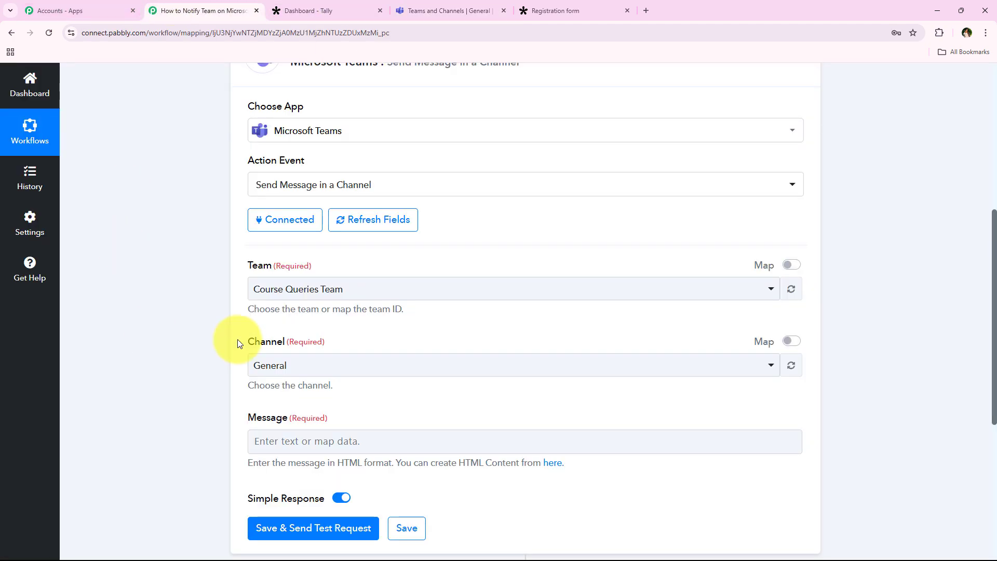
left_click(441, 10)
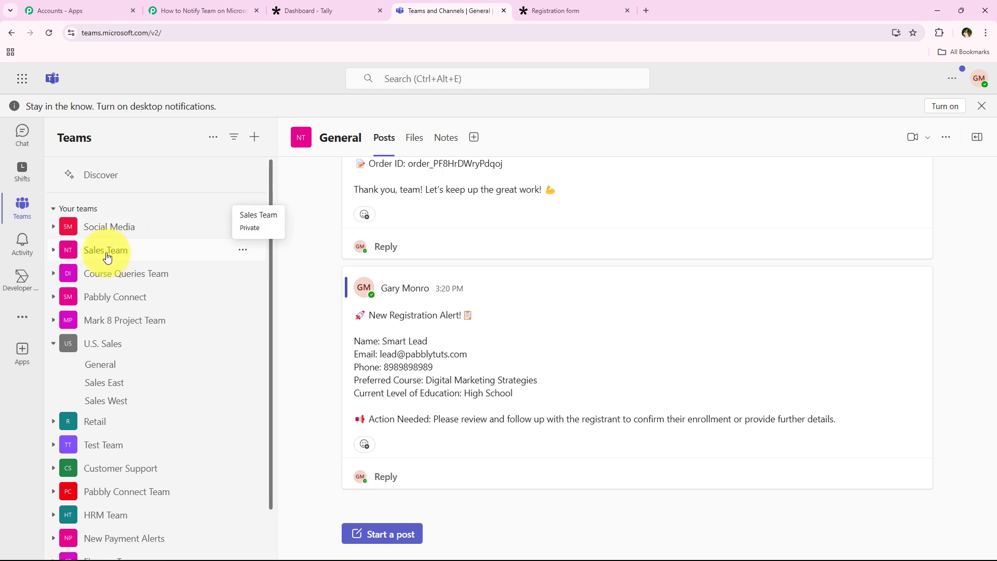
left_click(221, 10)
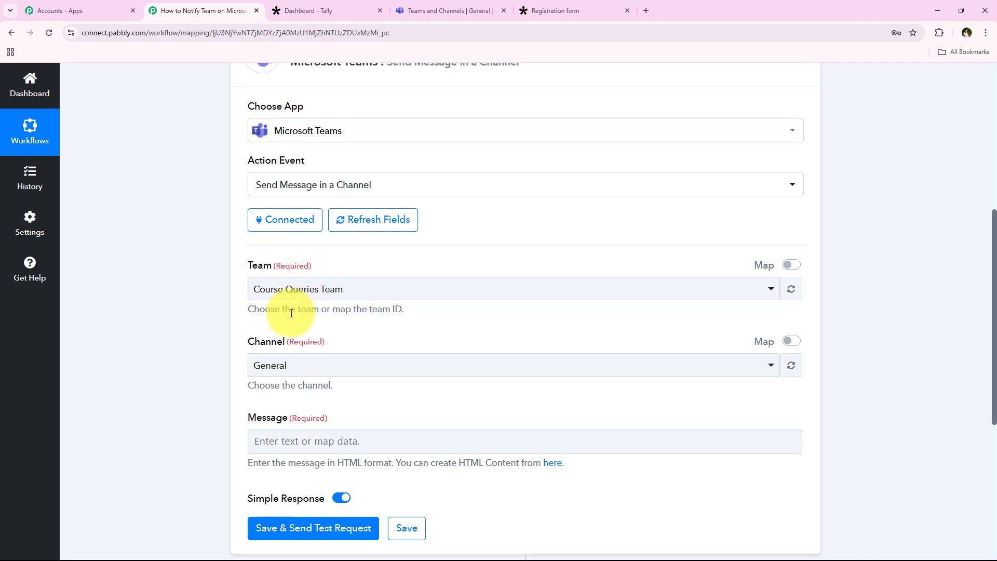
- Set the destination team of the channel message to Sales Team
left_click_drag(244, 268, 272, 267)
left_click(276, 288)
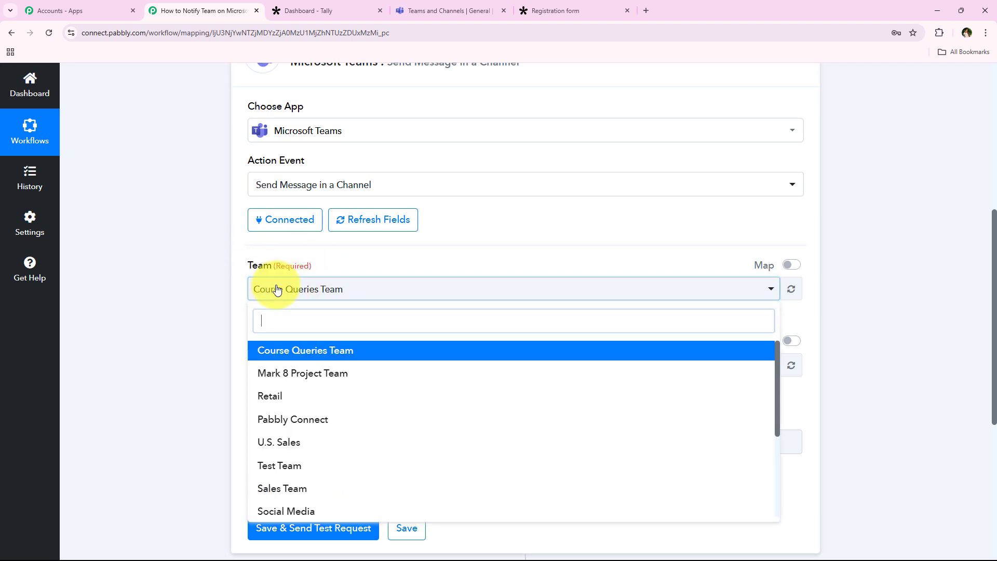
scroll(296, 436, "down", 1)
left_click(298, 435)
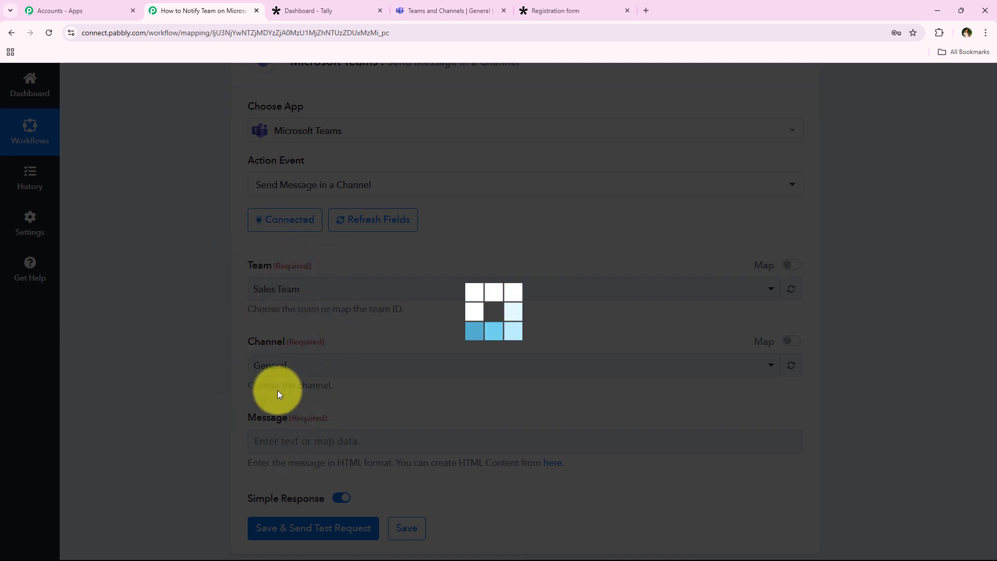
- Check the Sales Team's channels in Microsoft Teams and set the message's destination channel to General in the workflow
left_click(451, 6)
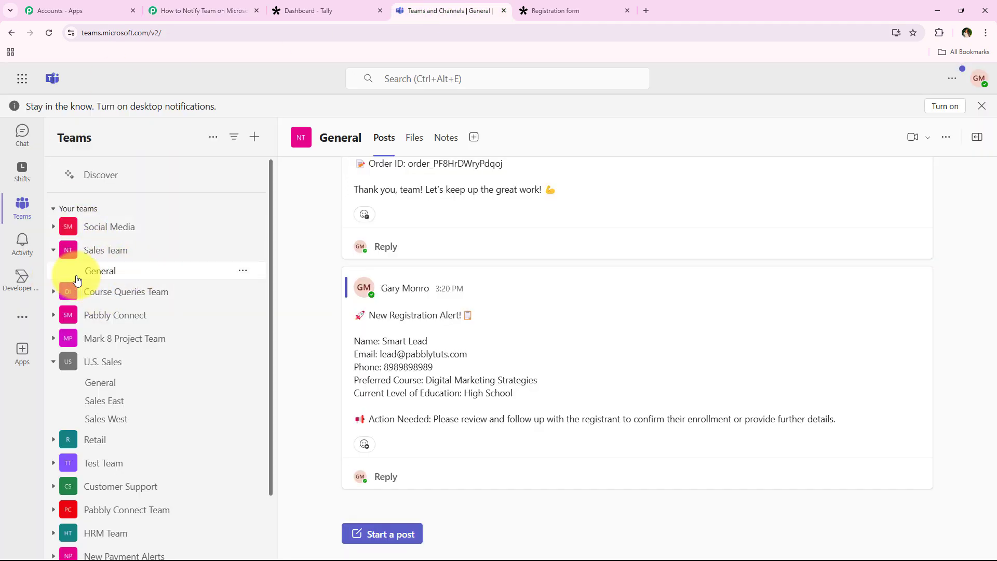
left_click(202, 10)
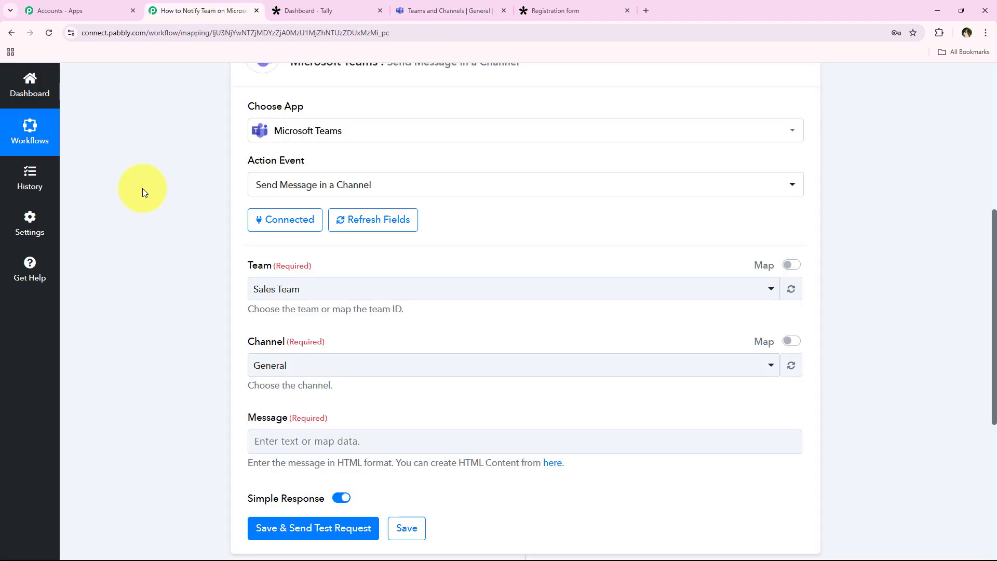
left_click(296, 365)
left_click(290, 426)
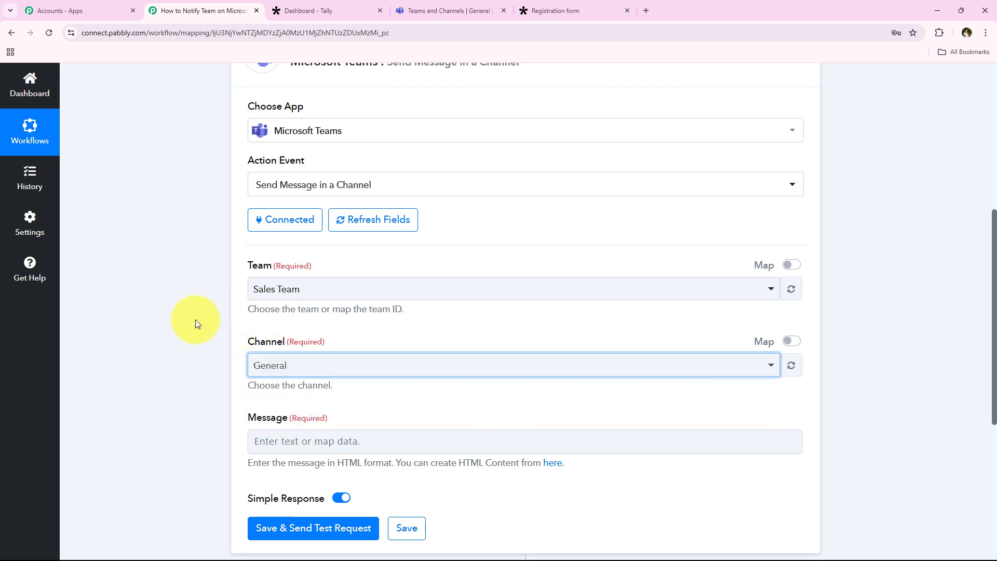
- Fill the message with the "New Registration Alert!" template from Microsoft Teams, leaving Name, Email, Phone, Preferred Course and Current Level of Education blank
middle_click(210, 260)
scroll(210, 296, "down", 2)
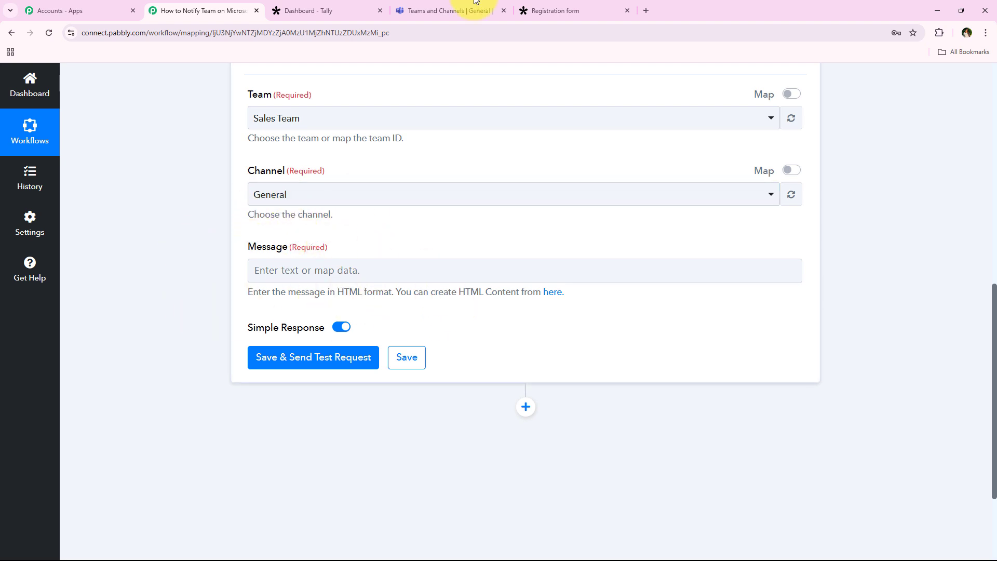
left_click(457, 10)
left_click_drag(369, 329, 849, 422)
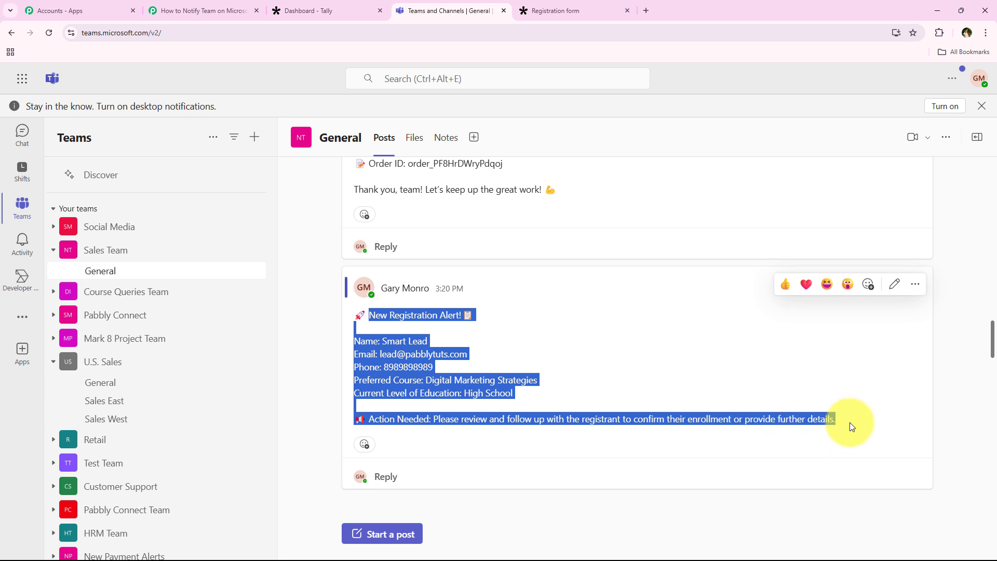
left_click(200, 10)
type("🚀 New Registration Alert! 📋  Name: Email: Phone: Preferred Course: Current Level of Education:  📢 Action Needed: Please review and follow up with the registrant to confirm their enrollment or provide further details.")
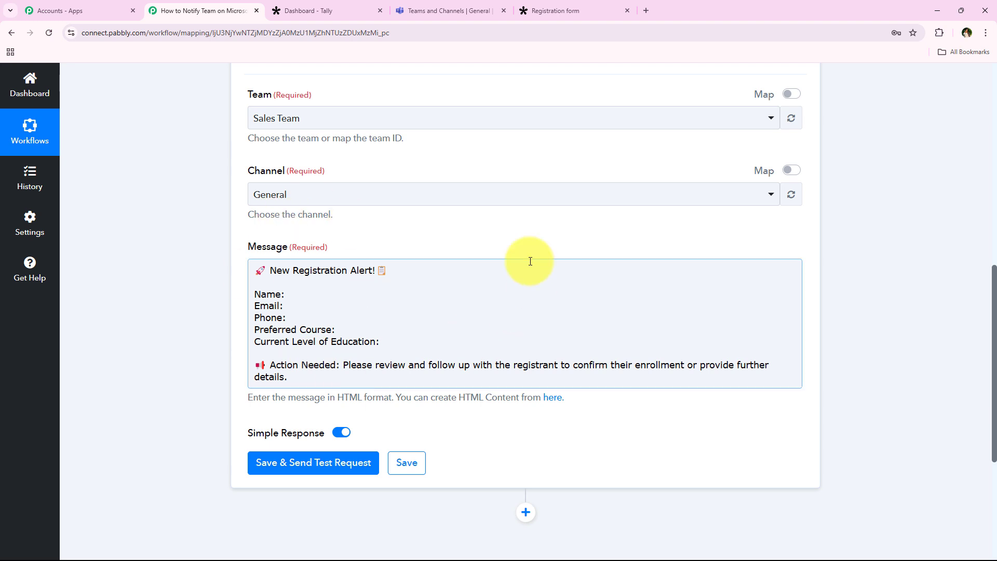
left_click(258, 271)
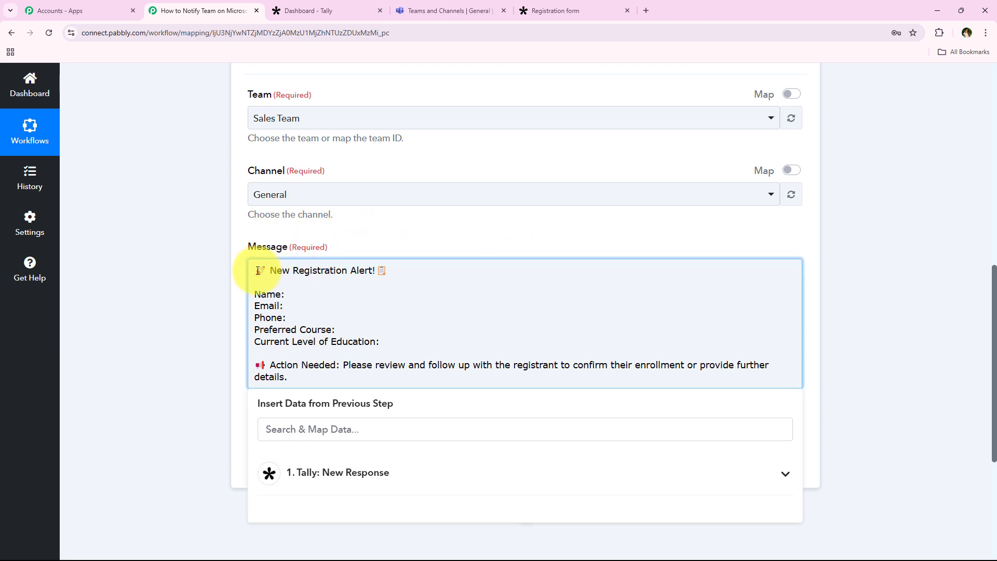
left_click(121, 344)
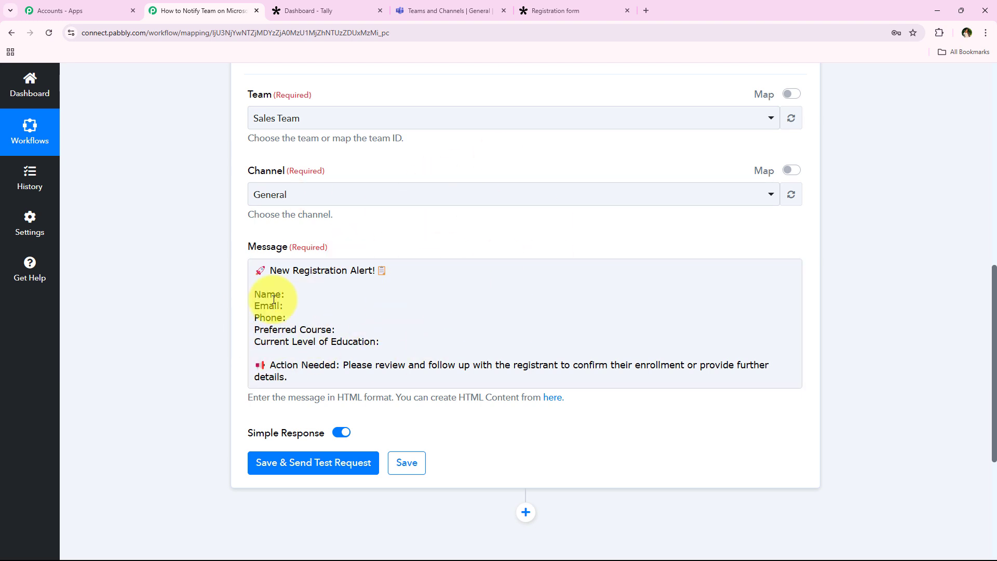
- Examine the Tally trigger's captured response labels and values and return to the Teams message
scroll(167, 322, "up", 10)
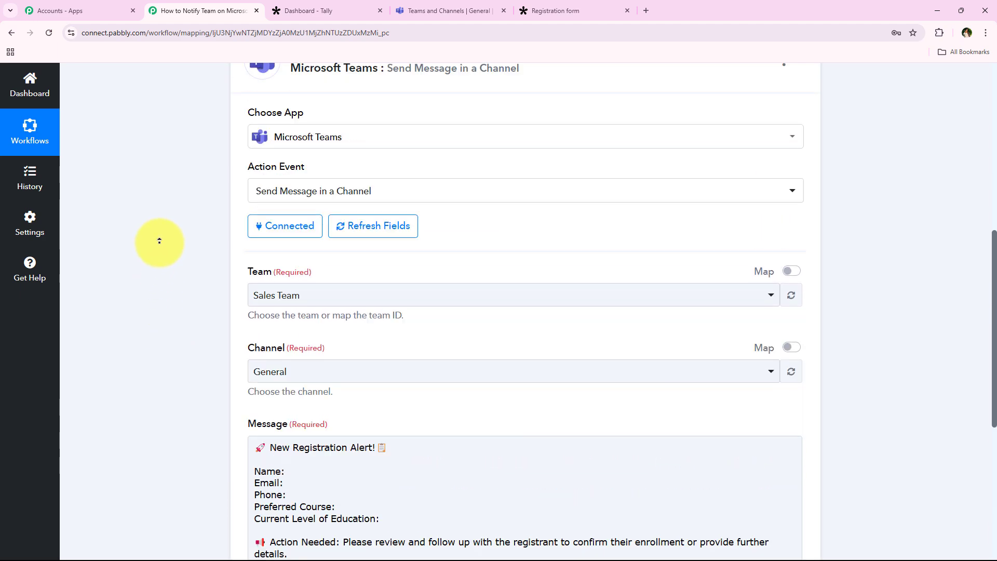
left_click(326, 283)
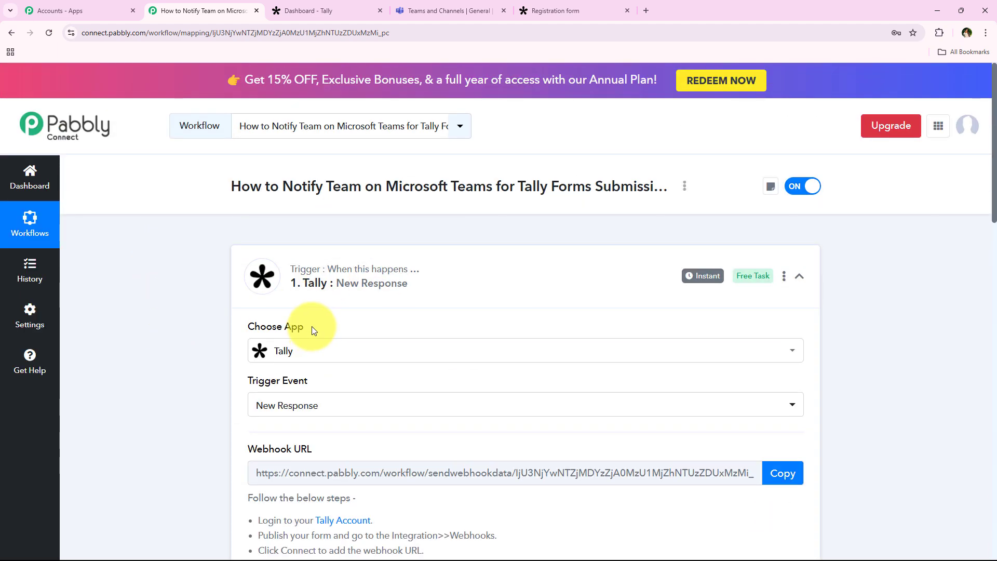
scroll(173, 351, "down", 9)
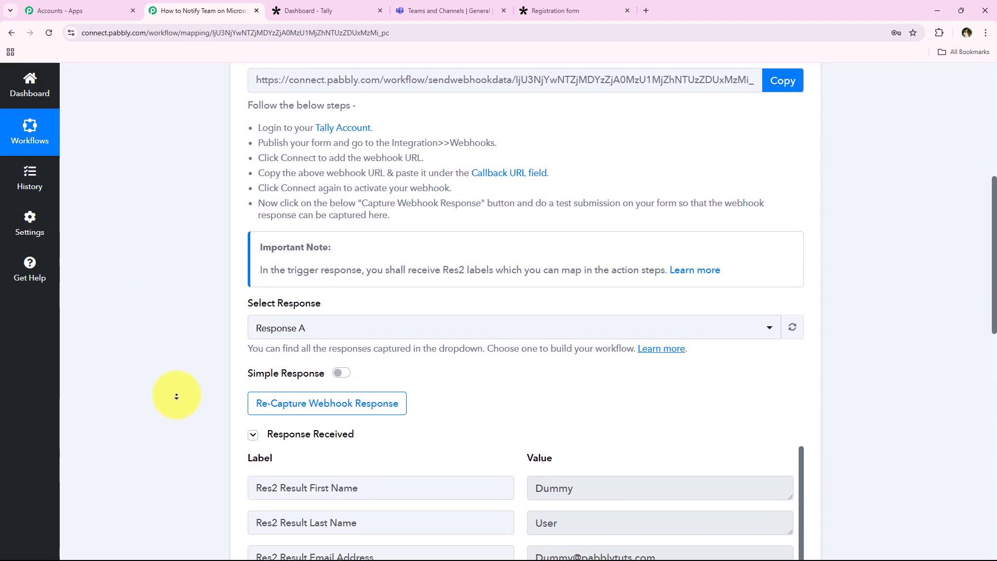
scroll(177, 396, "down", 4)
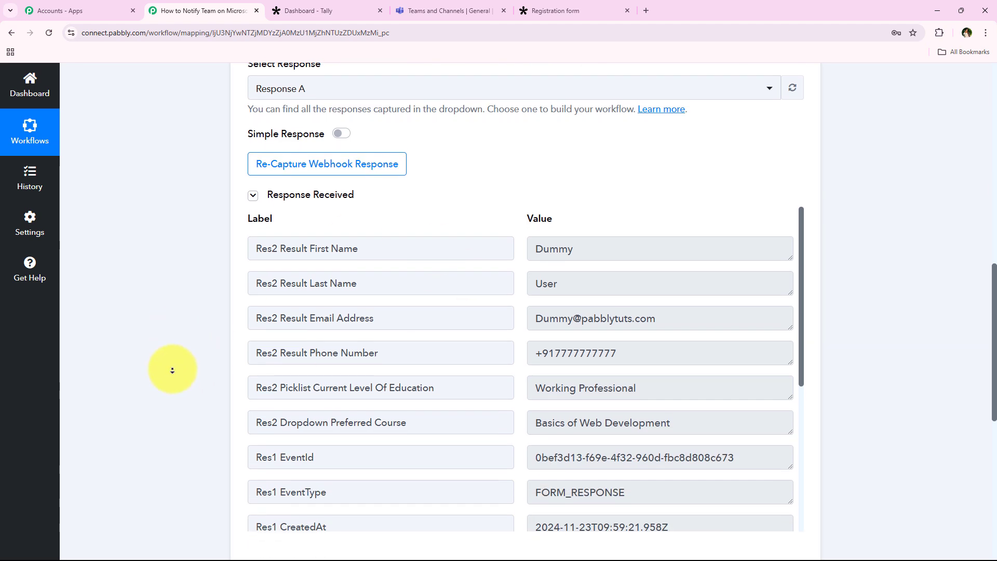
scroll(166, 372, "down", 5)
scroll(178, 424, "down", 4)
left_click(391, 193)
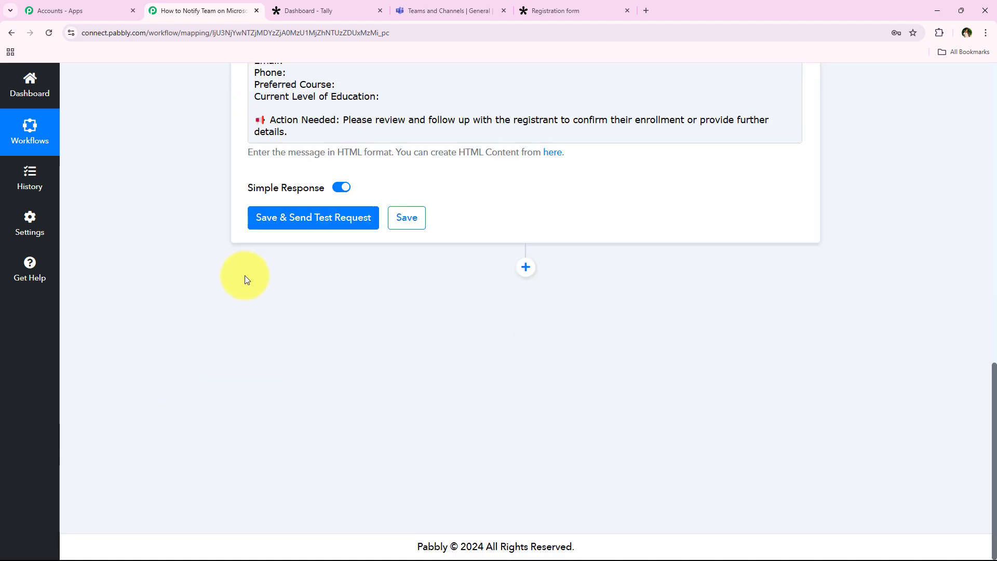
scroll(206, 284, "down", 7)
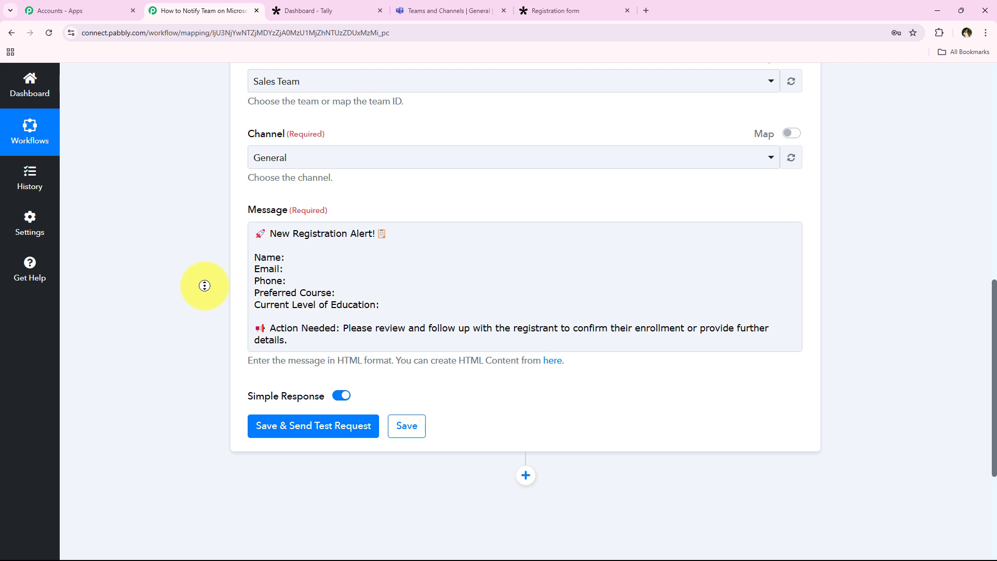
- Review the Tally response fields available for mapping and enter a sample registrant's name as static text on the message's Name line
left_click(301, 258)
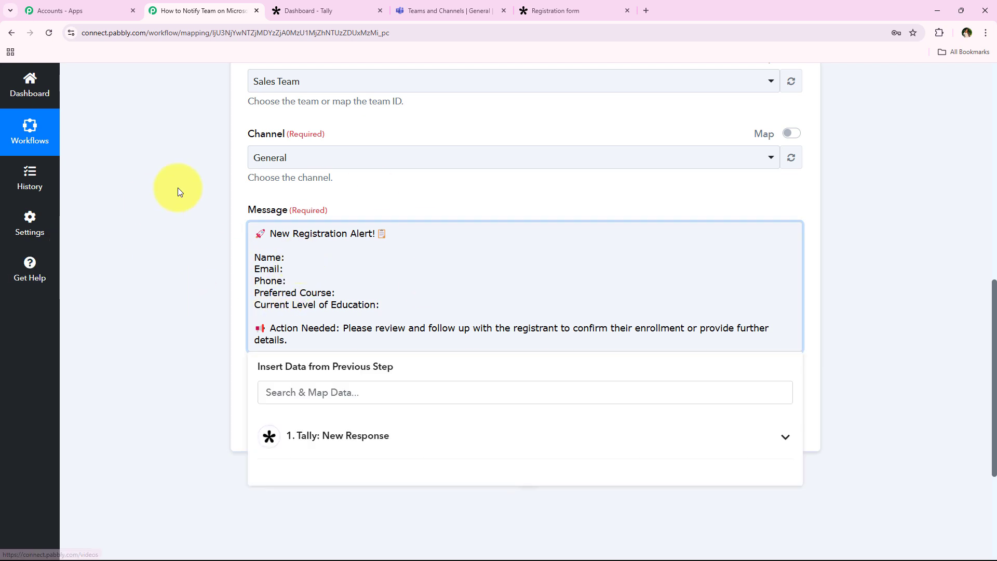
scroll(178, 198, "down", 1)
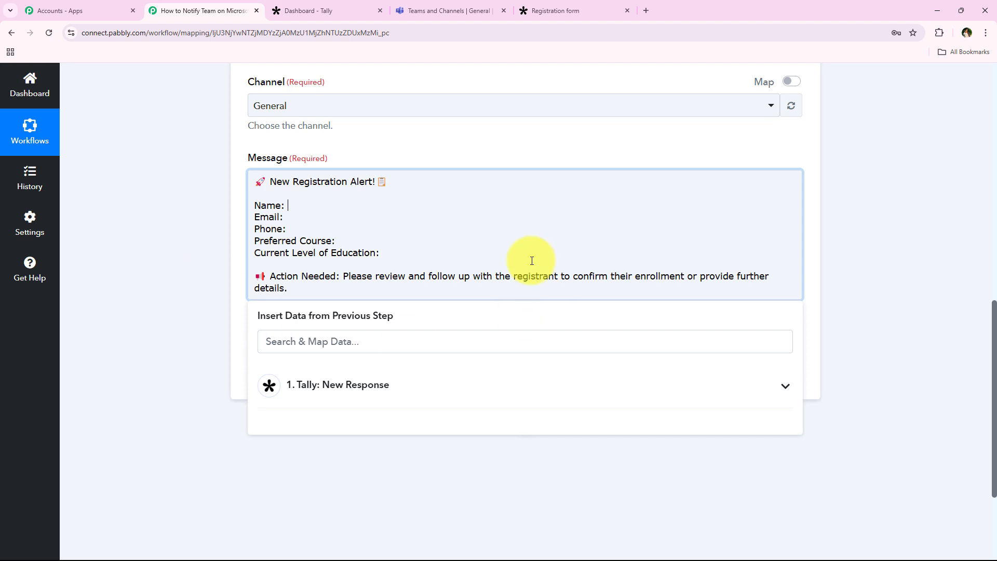
scroll(239, 335, "down", 1)
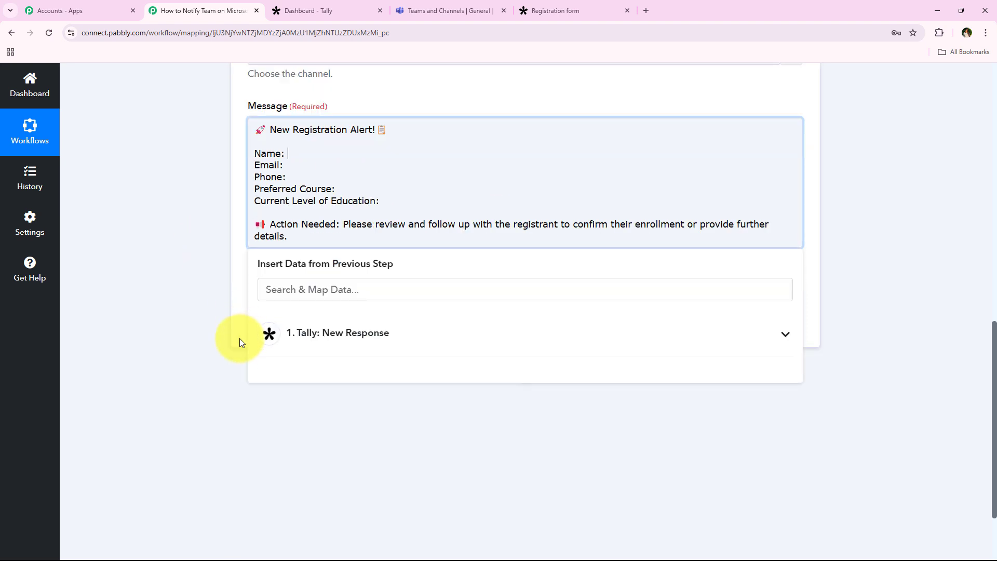
left_click(423, 321)
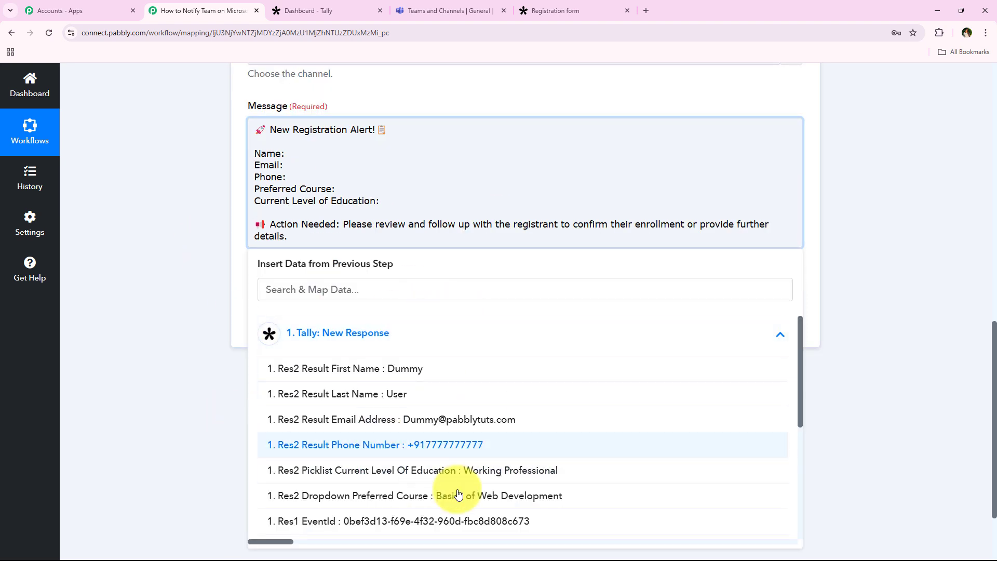
left_click(357, 353)
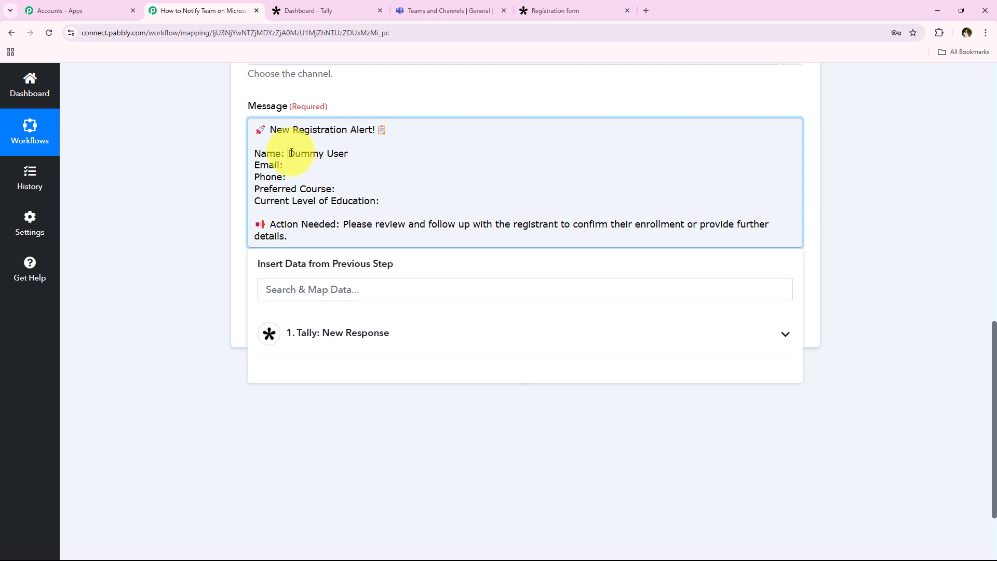
- Replace the static name in the message with the mapped Res2 Result First Name field, searching the Tally data for "na"
left_click_drag(289, 153, 348, 154)
left_click(369, 291)
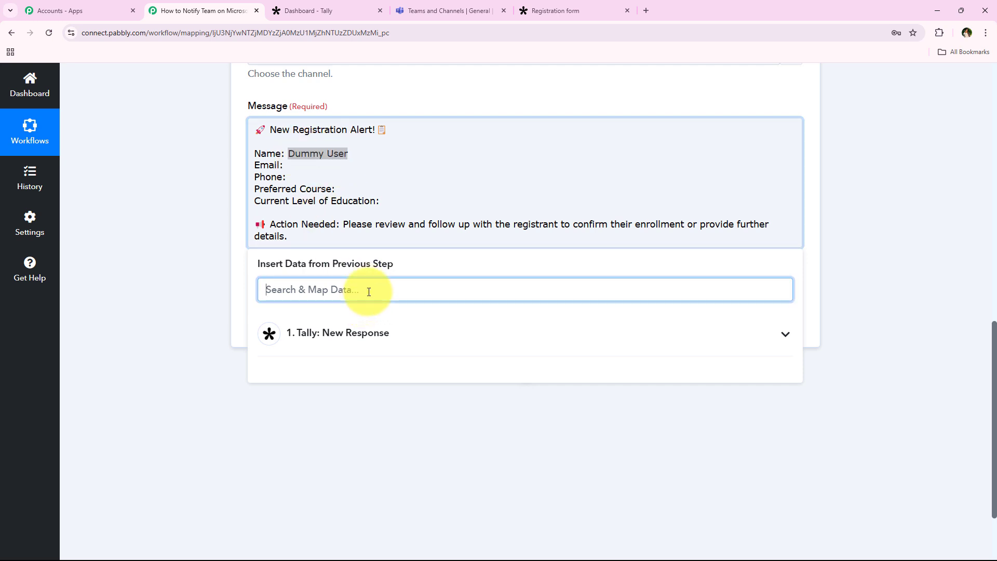
type("na")
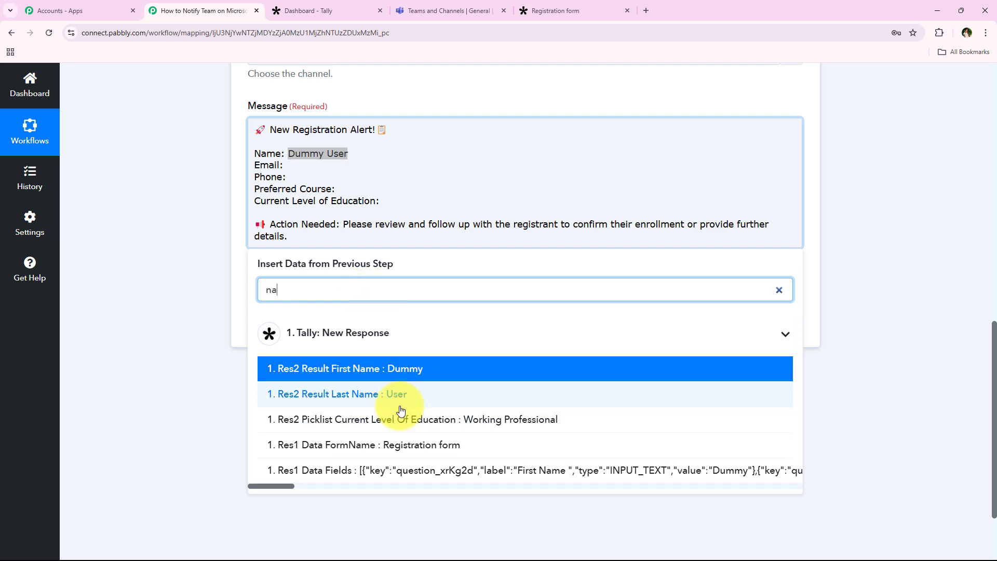
left_click(411, 370)
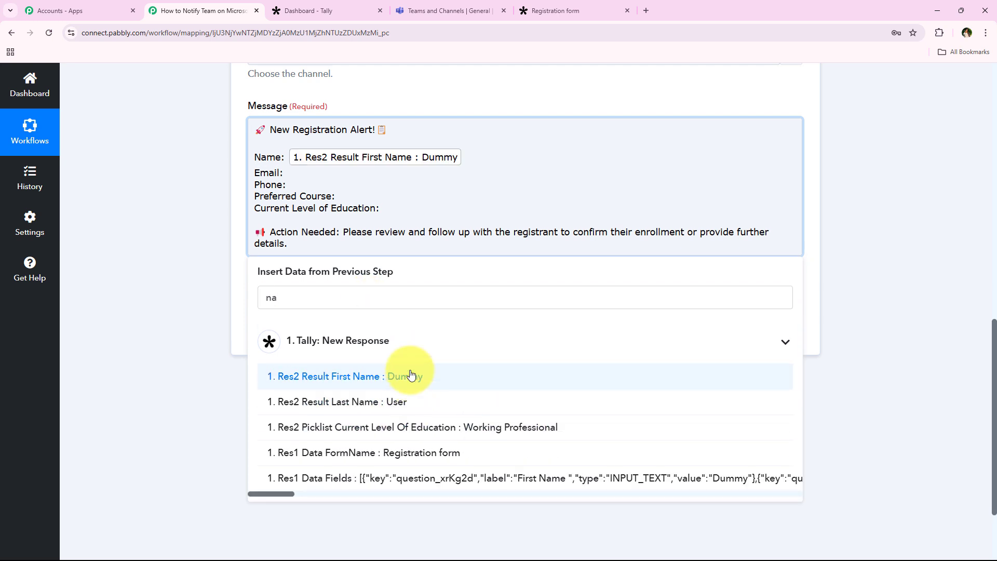
- Map Res2 Result Last Name after the first name and Res2 Result Email Address on the Email line, searching the Tally data for "em"
left_click(423, 400)
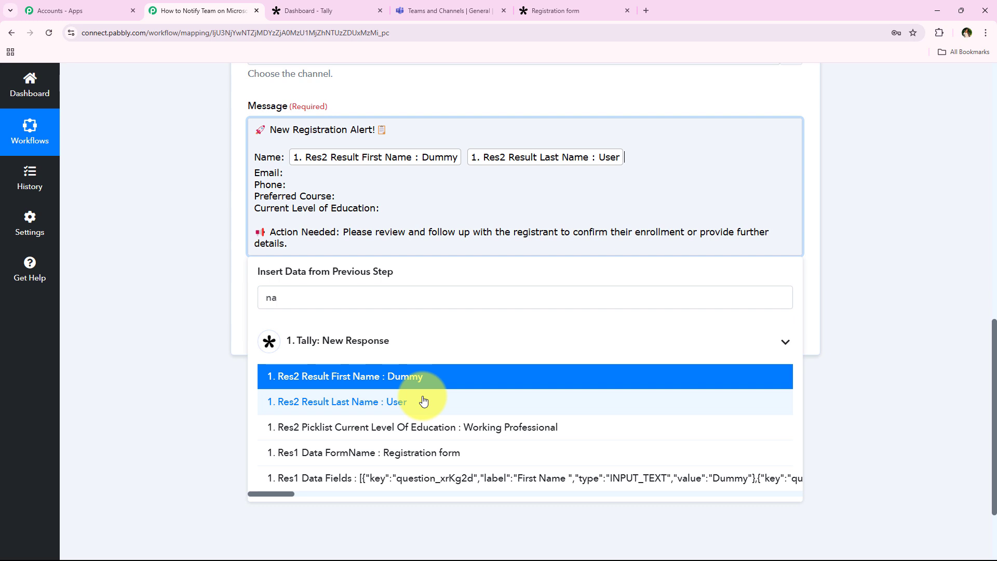
left_click(216, 180)
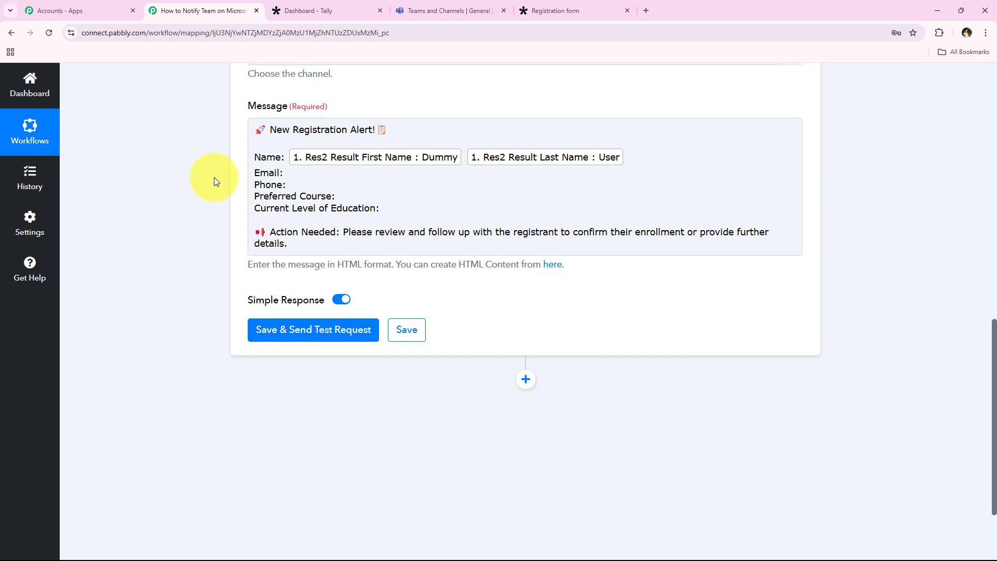
left_click(297, 173)
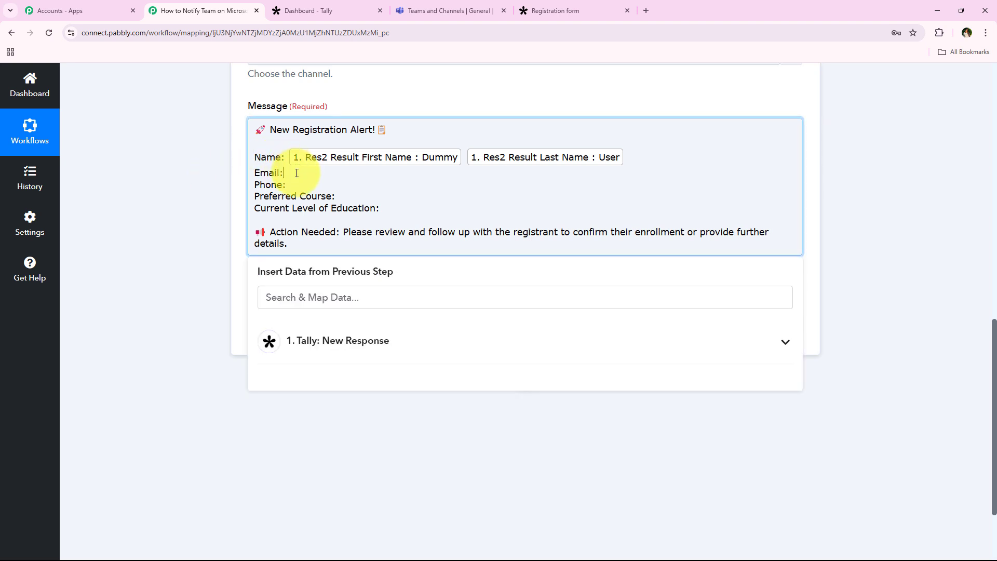
left_click(327, 297)
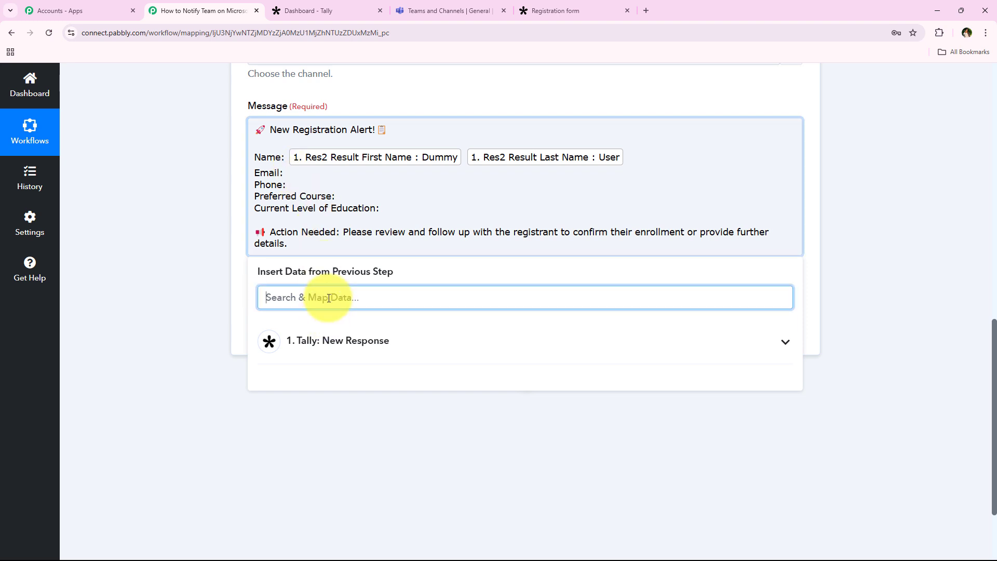
type("em")
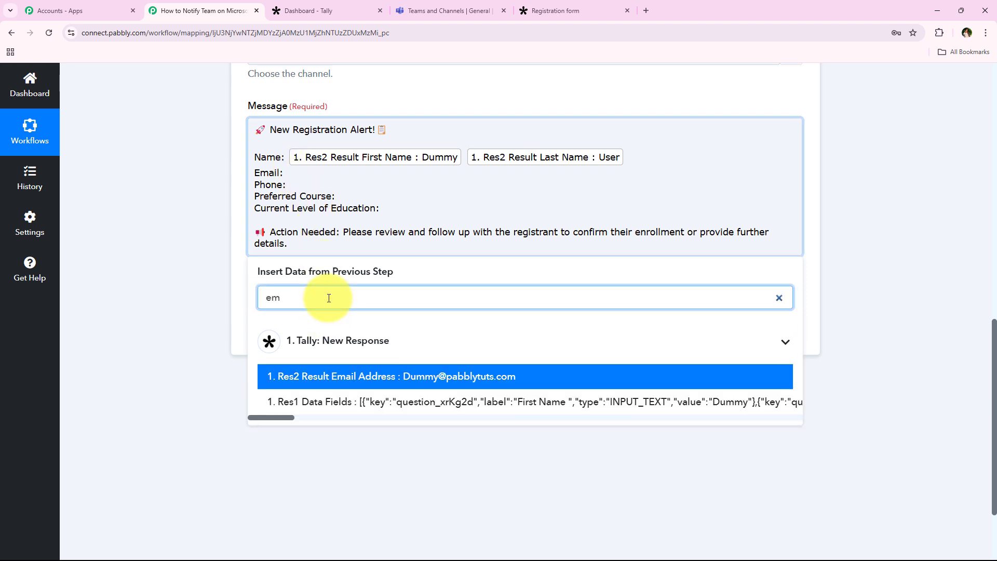
left_click(436, 376)
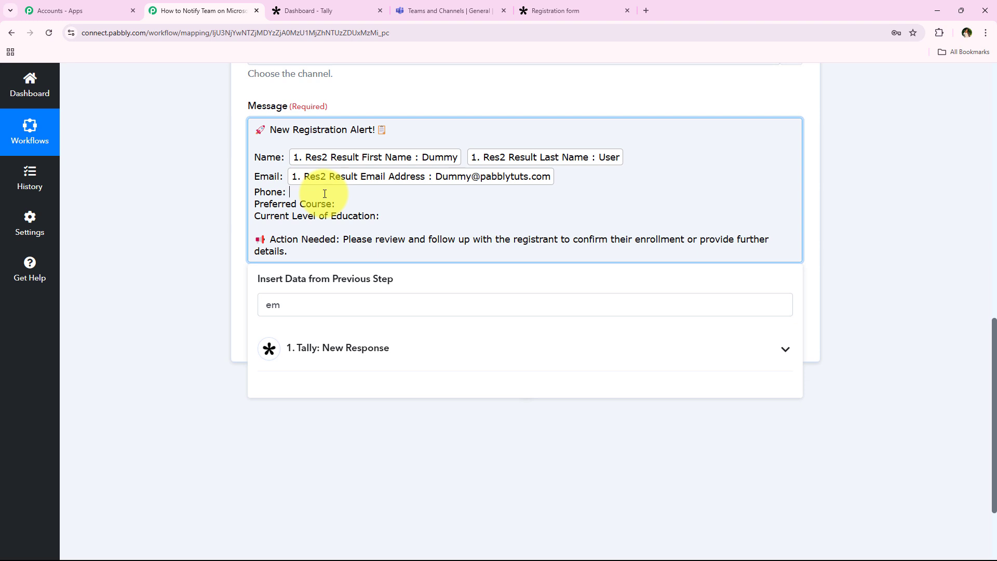
- Map Res2 Result Phone Number on the message's Phone line and Res2 Dropdown Preferred Course on the Preferred Course line
left_click(338, 349)
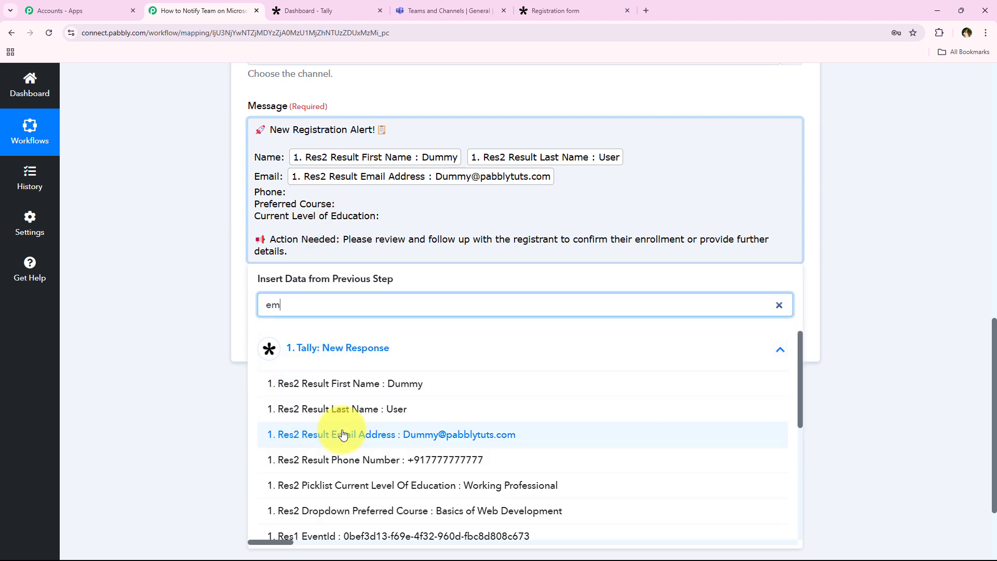
left_click(383, 460)
left_click(373, 212)
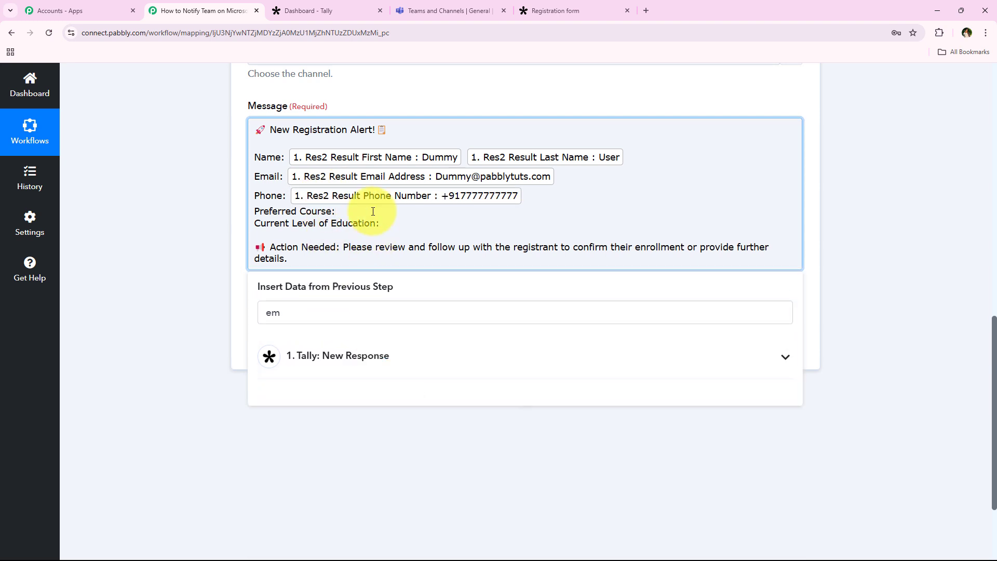
left_click(383, 354)
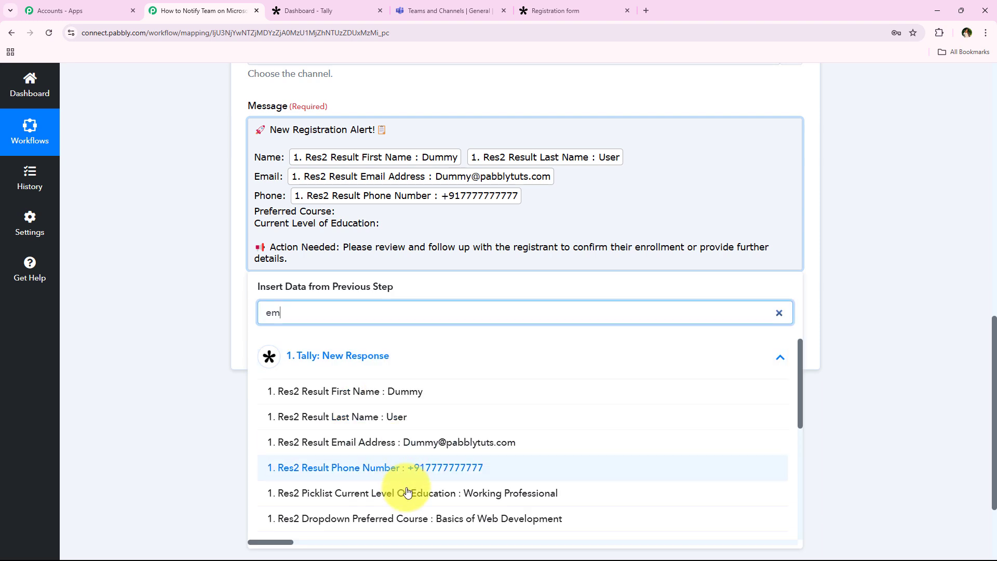
left_click(413, 519)
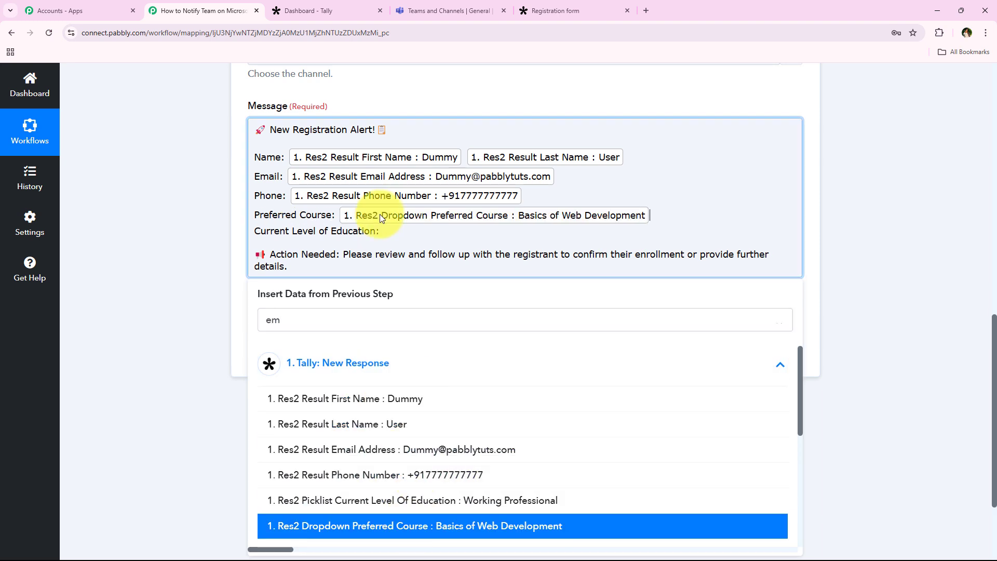
- Map the Res2 Picklist Current Level Of Education field on the message's Current Level of Education line
left_click(410, 231)
left_click(370, 370)
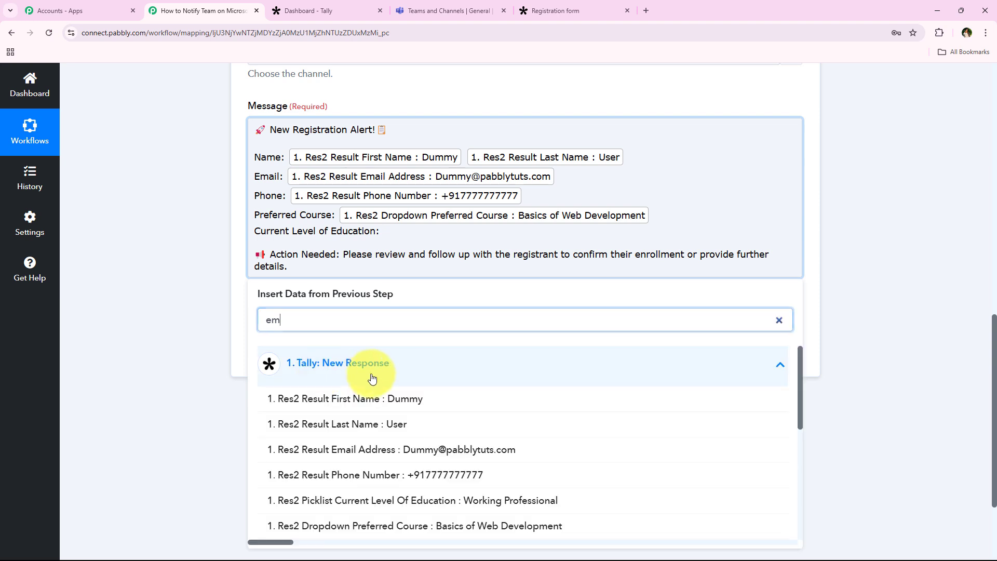
scroll(340, 372, "down", 1)
left_click(471, 453)
left_click(194, 276)
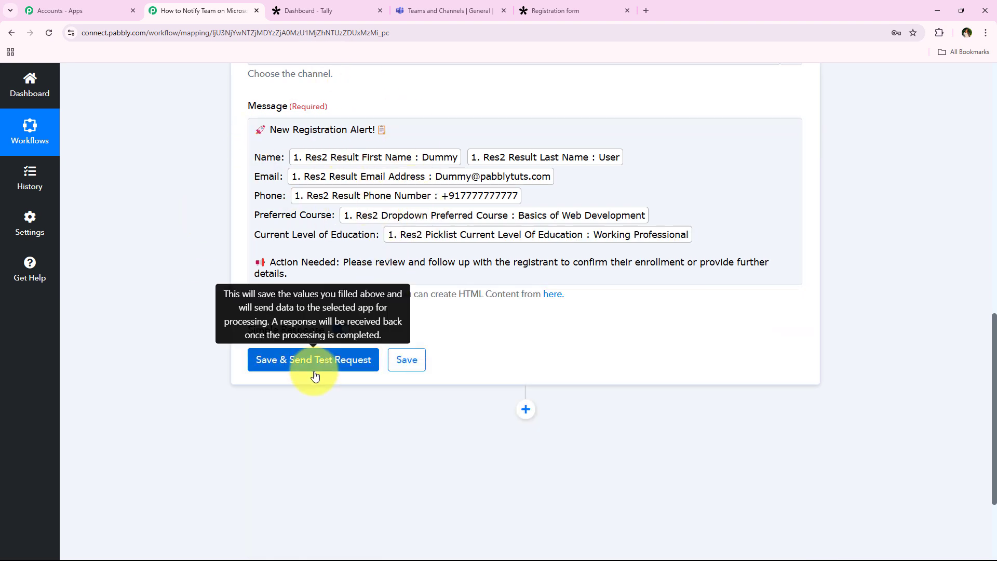
- Save the Microsoft Teams action with a test request, review its response and collapse the action step
left_click(294, 365)
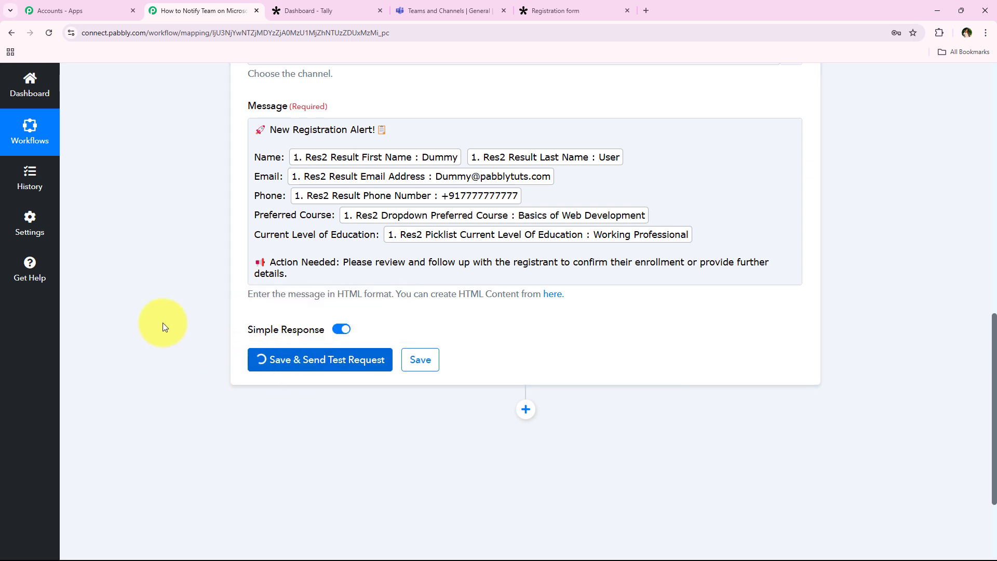
scroll(161, 322, "down", 3)
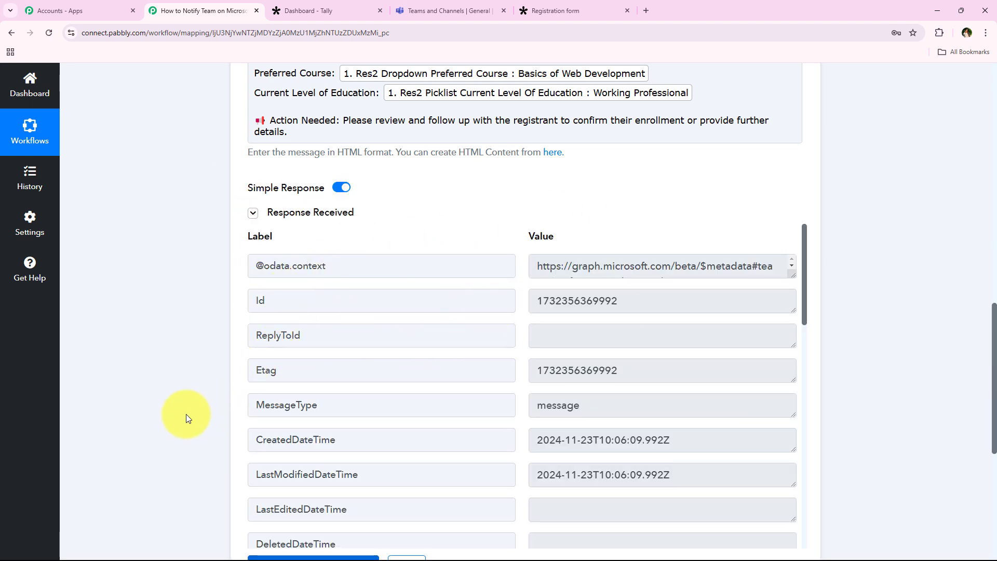
scroll(187, 363, "up", 15)
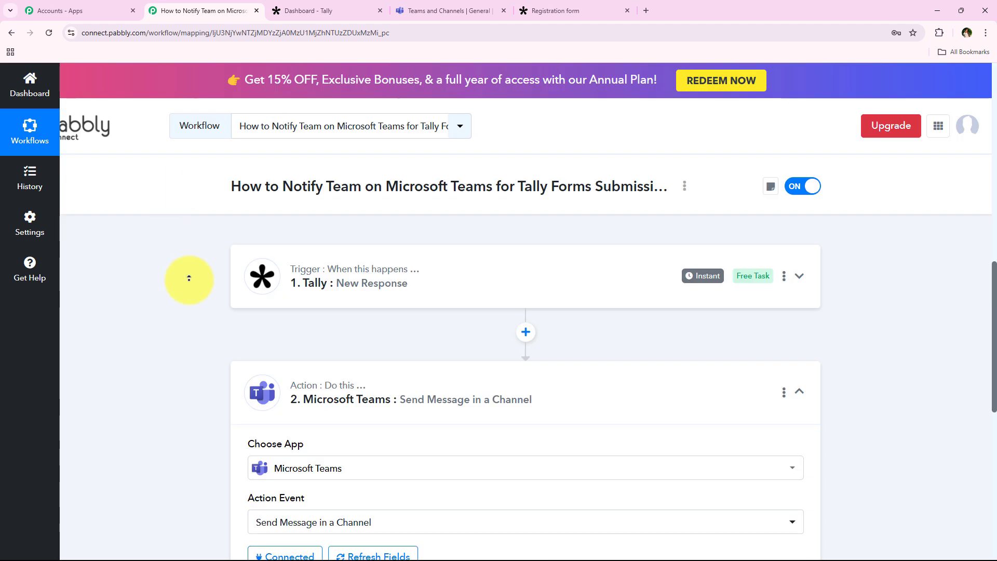
left_click_drag(564, 404, 493, 365)
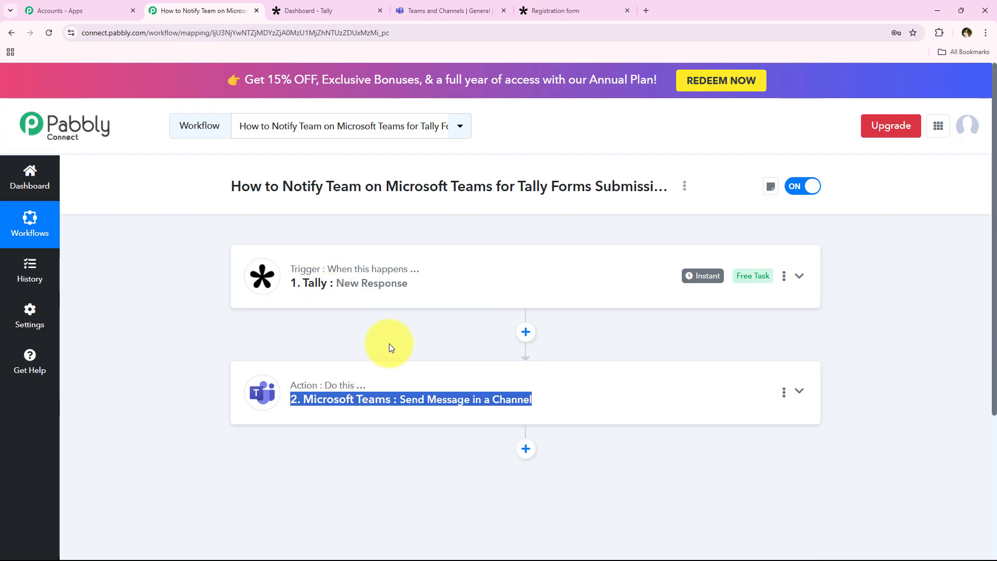
left_click(389, 344)
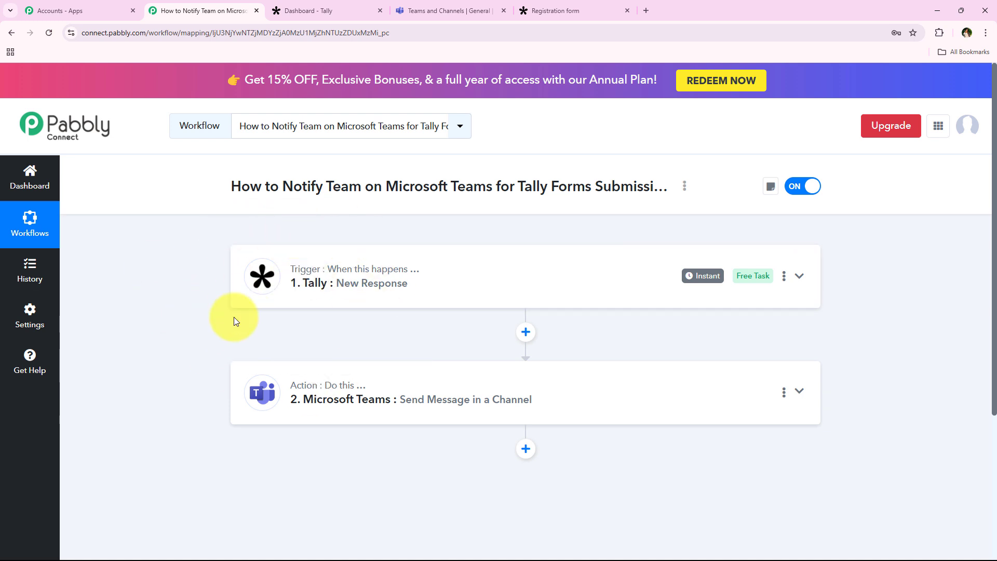
- Switch to Microsoft Teams and check the newest New Registration Alert post in the Sales Team's General channel
left_click(451, 10)
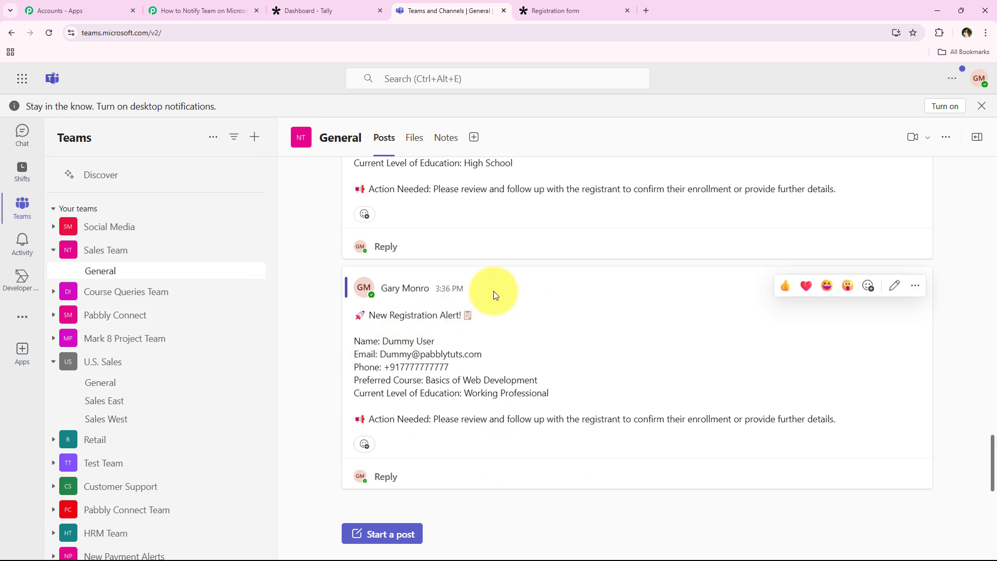
left_click_drag(358, 315, 468, 312)
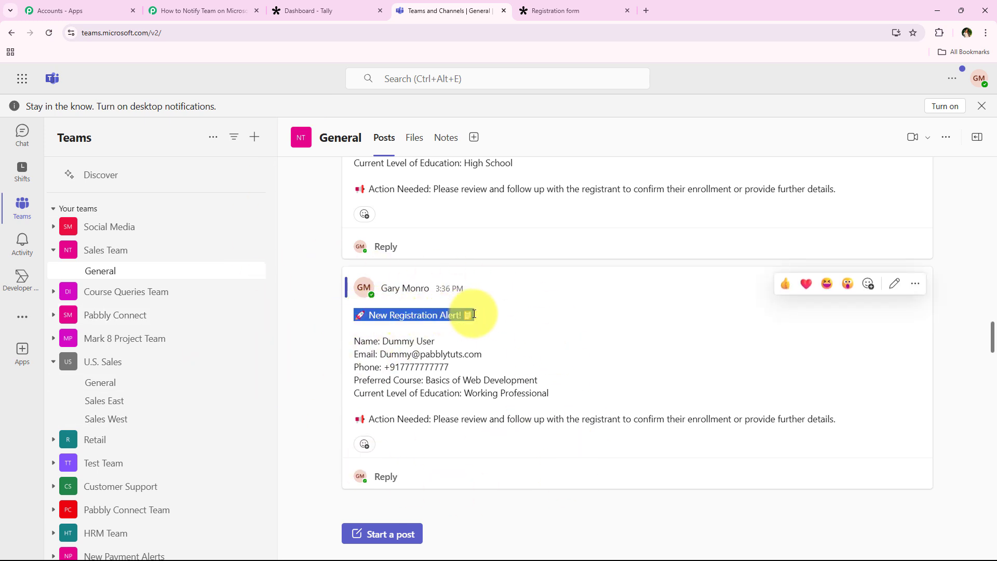
left_click(472, 314)
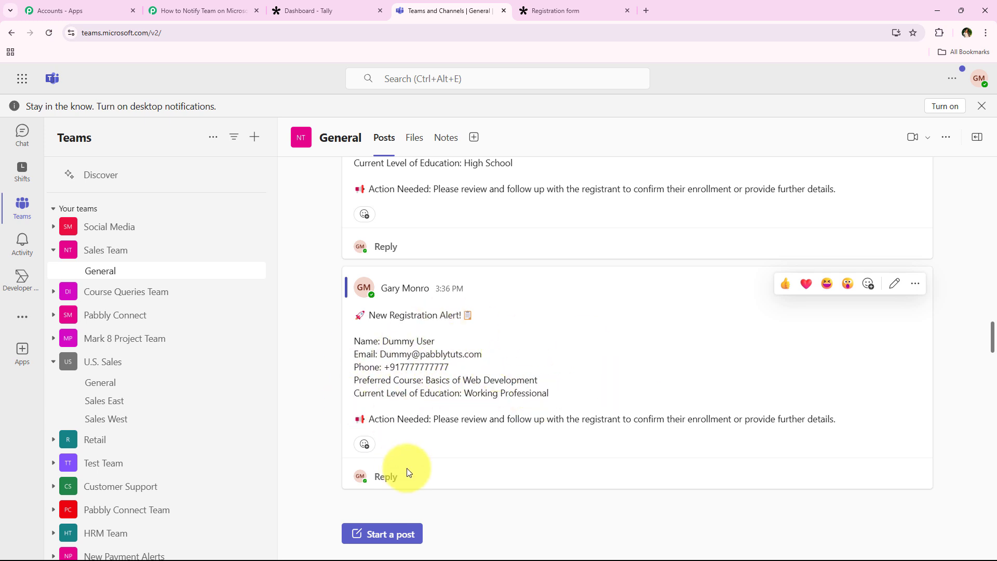
double_click(366, 410)
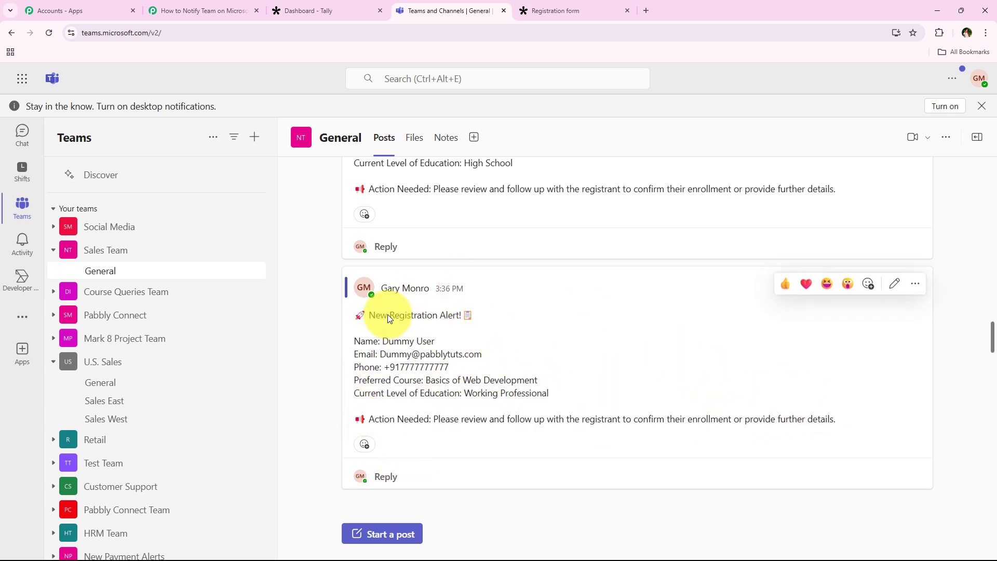
left_click(478, 298)
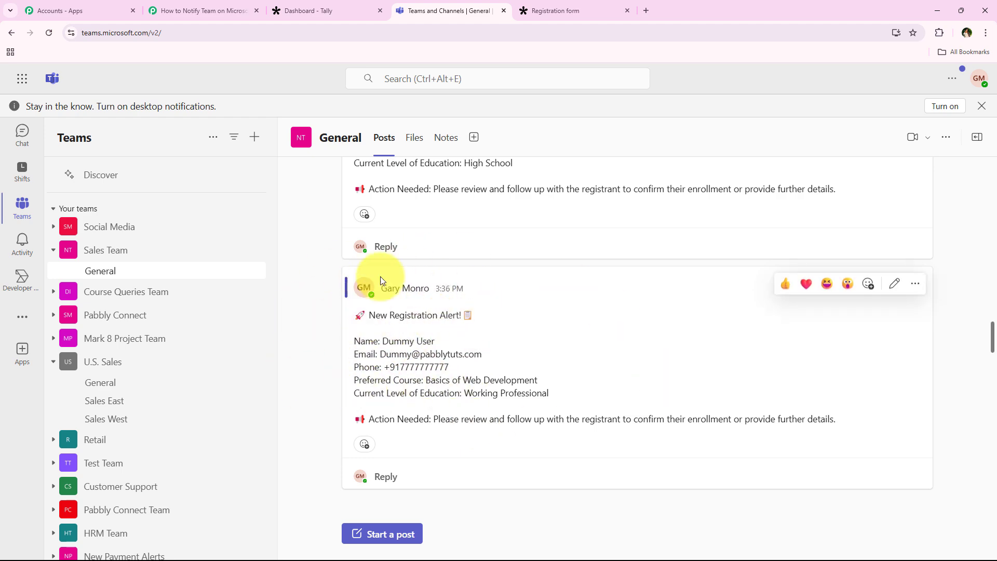
- Switch to the Tally registration form's page and reload it as a blank form
left_click(317, 11)
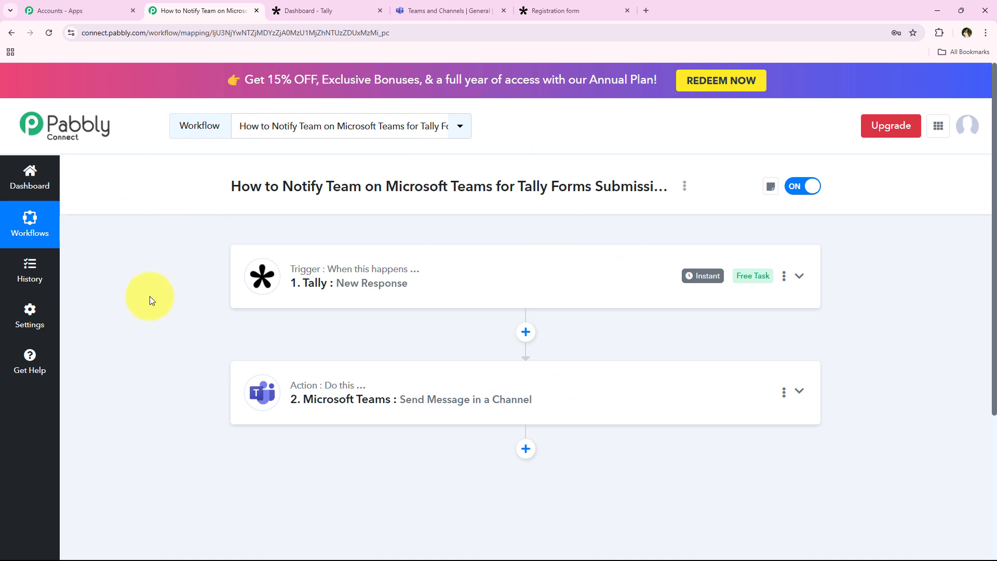
left_click(551, 7)
left_click(11, 32)
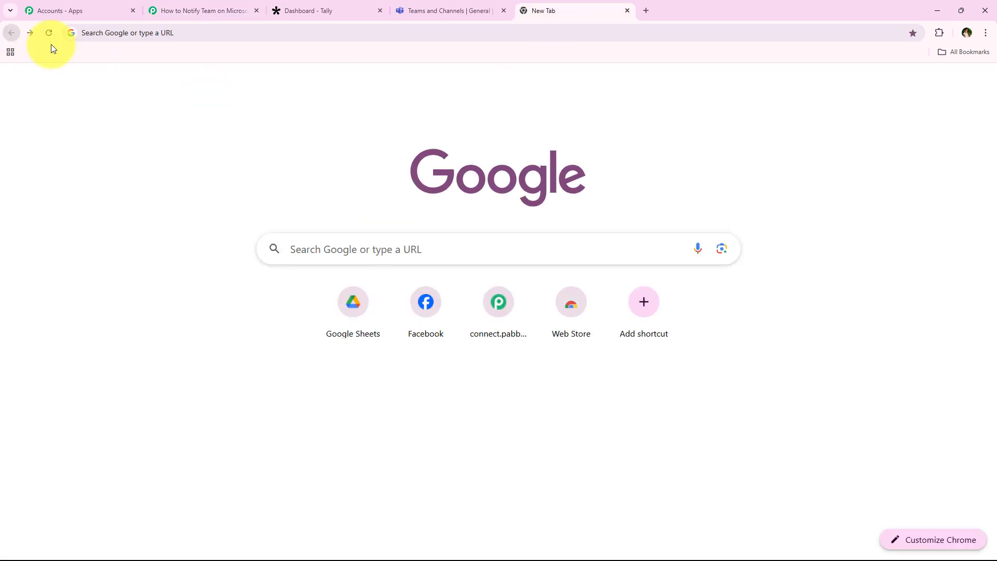
left_click(49, 33)
left_click(30, 35)
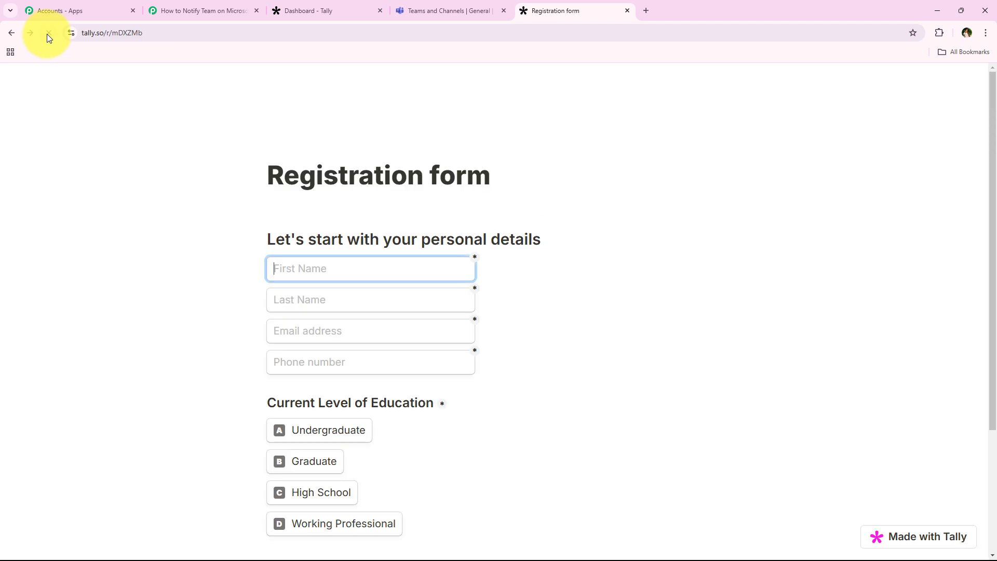
- Fill in the test registrant's first name, last name, email address and phone number in the registration form
scroll(548, 236, "down", 2)
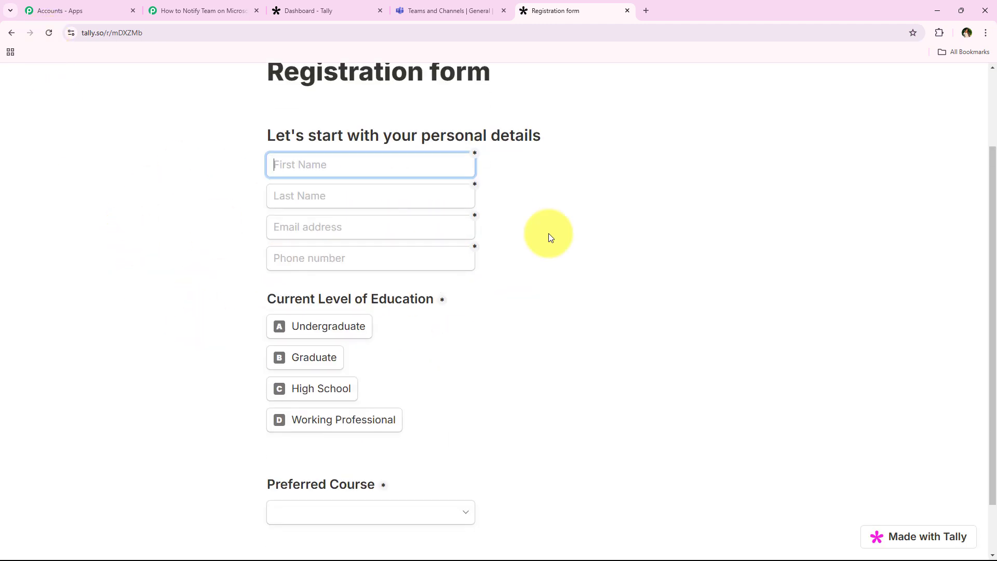
left_click(403, 162)
left_click(397, 251)
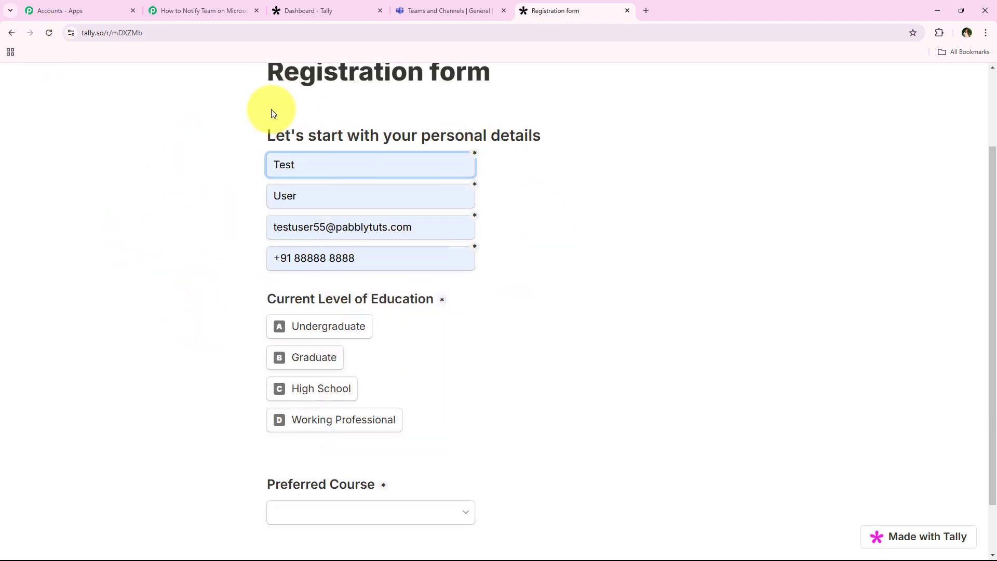
left_click(358, 260)
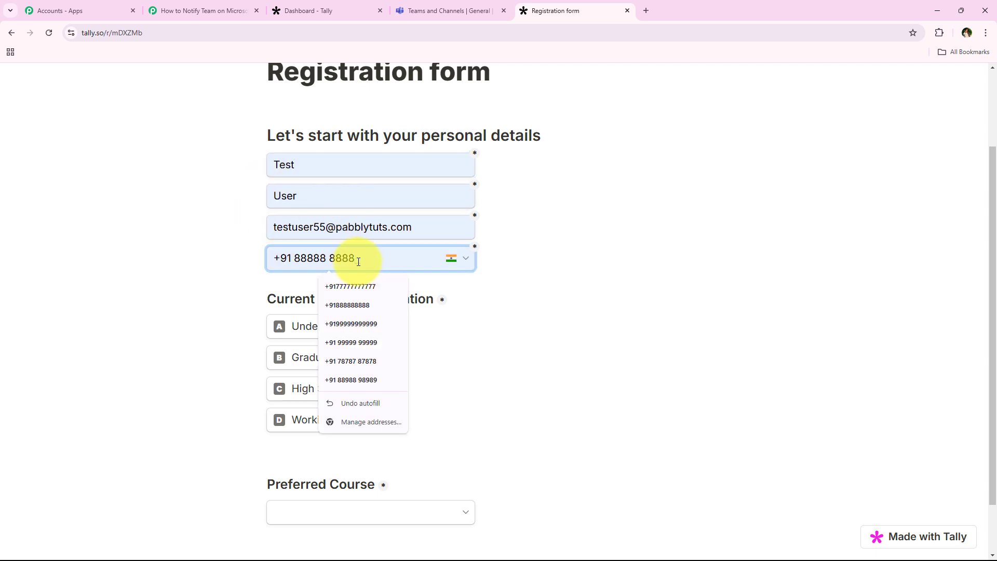
left_click(211, 298)
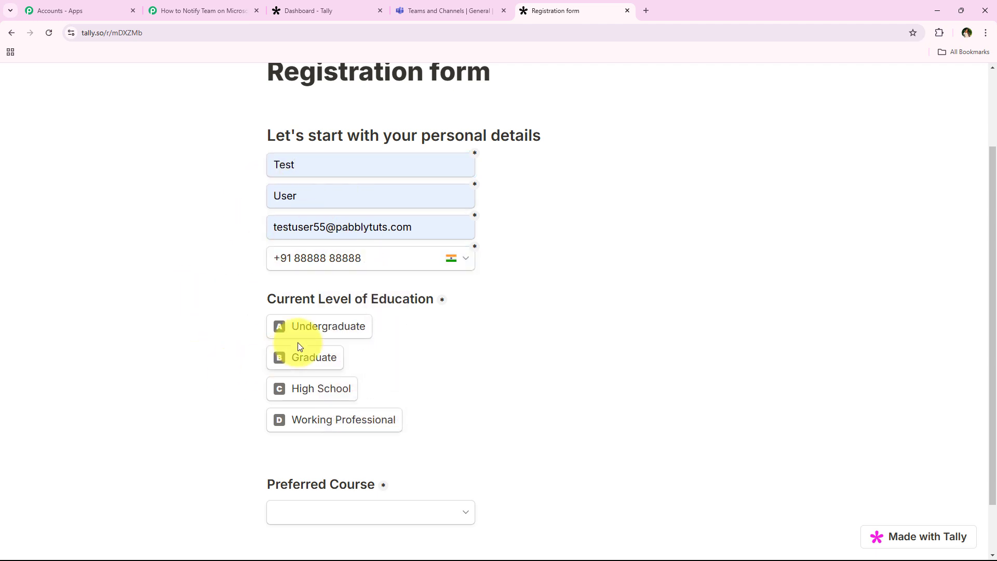
- Choose Undergraduate as the education level and Python Programming Masterclass as the preferred course, and submit the registration
left_click_drag(264, 302, 444, 301)
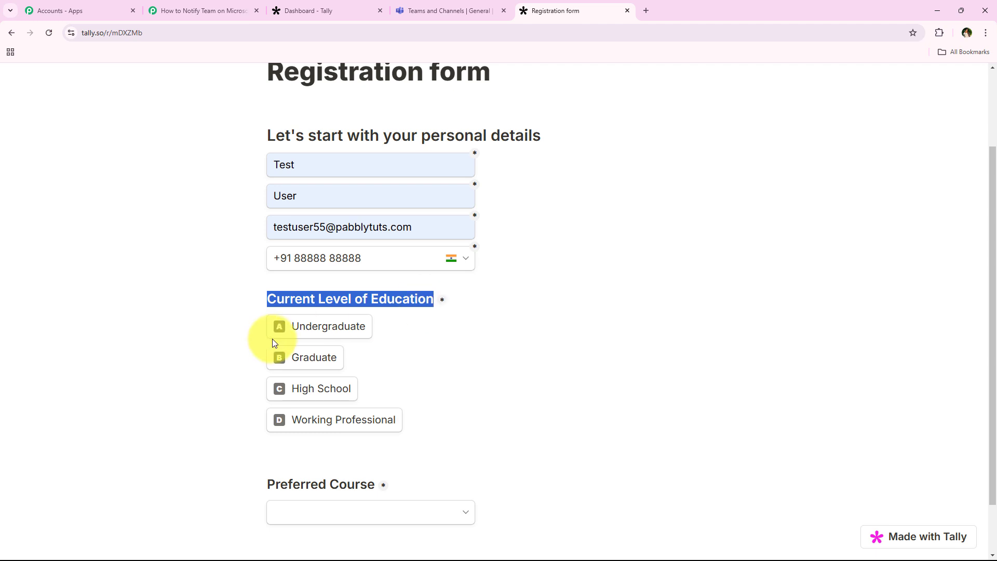
left_click(306, 332)
scroll(222, 358, "down", 1)
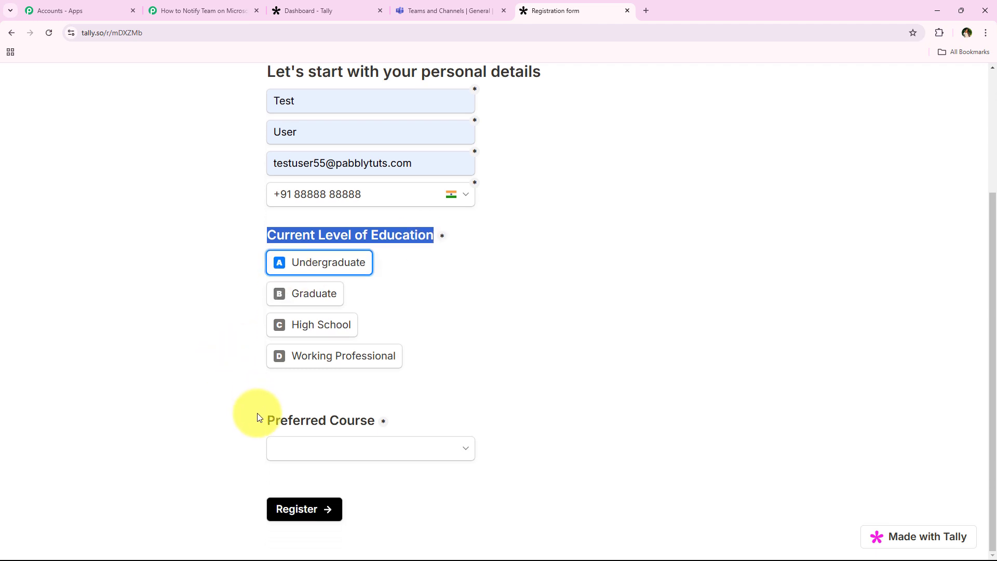
left_click_drag(257, 418, 373, 432)
left_click(372, 446)
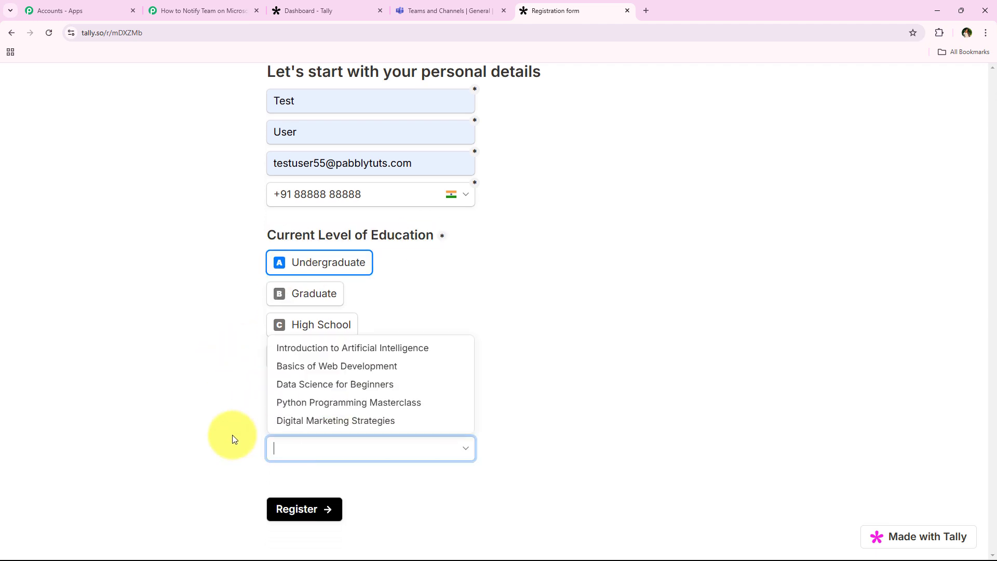
left_click(299, 402)
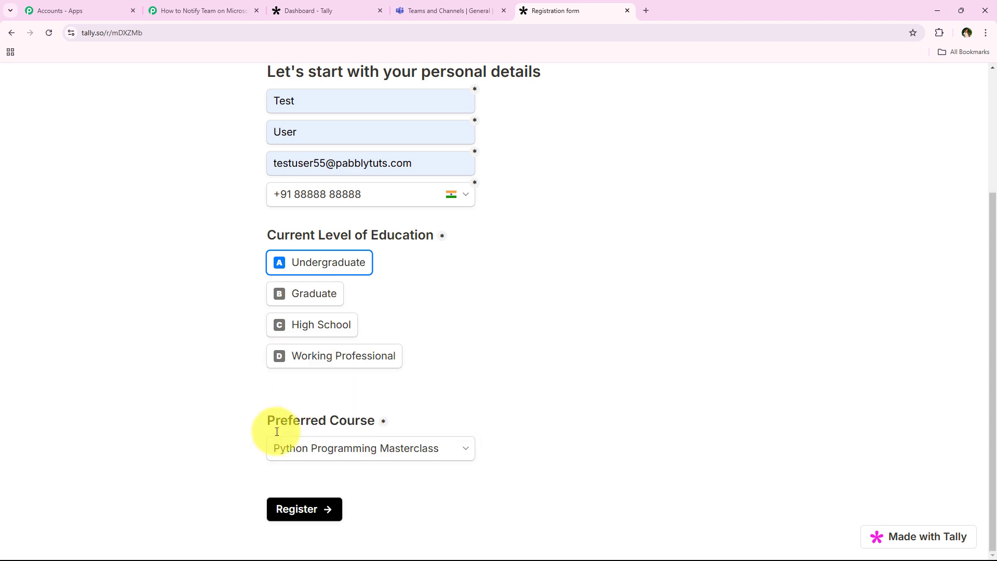
left_click(301, 510)
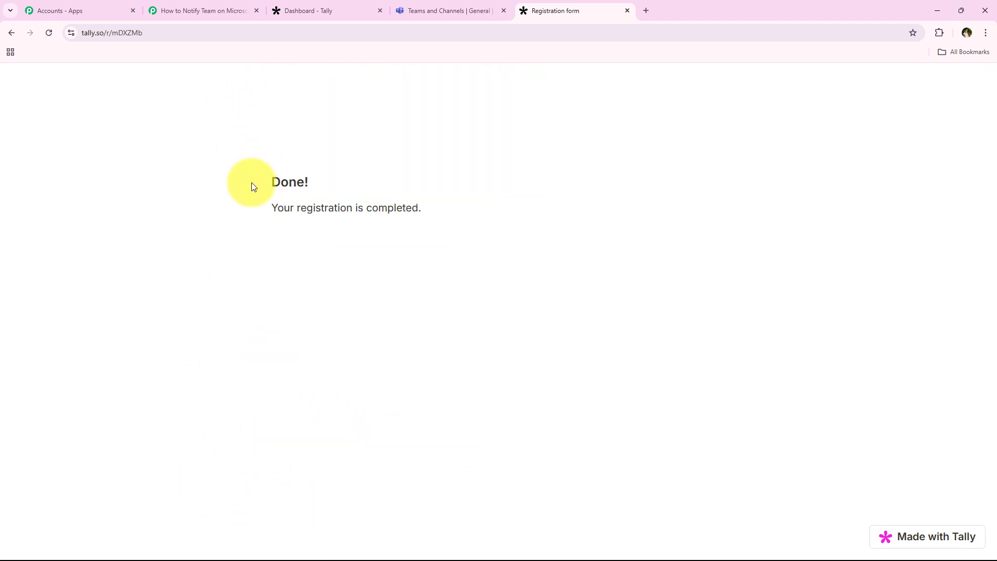
left_click_drag(279, 211, 610, 223)
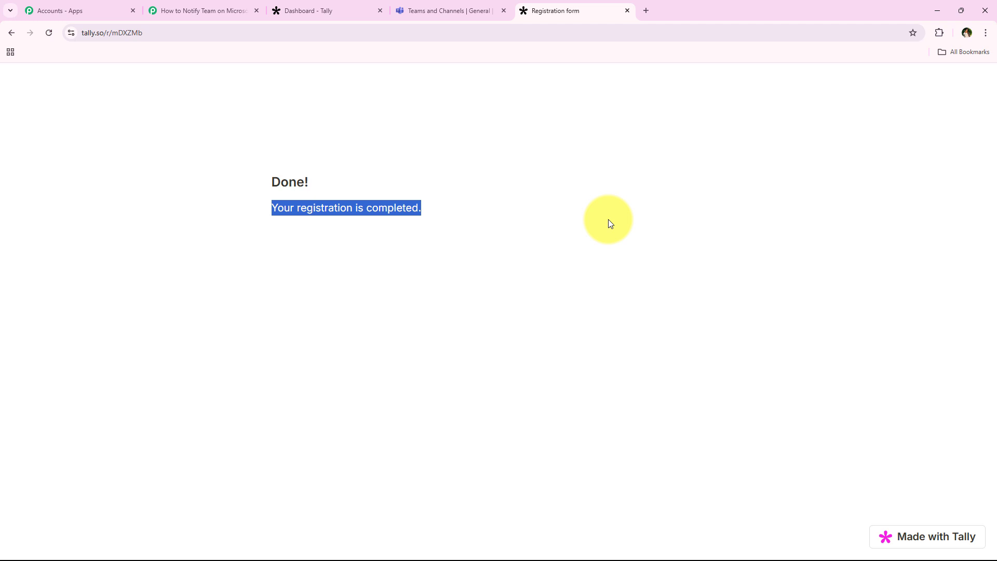
- Switch to Microsoft Teams and compare the newest New Registration Alert post in the Sales Team's General channel with the previous one
left_click(451, 9)
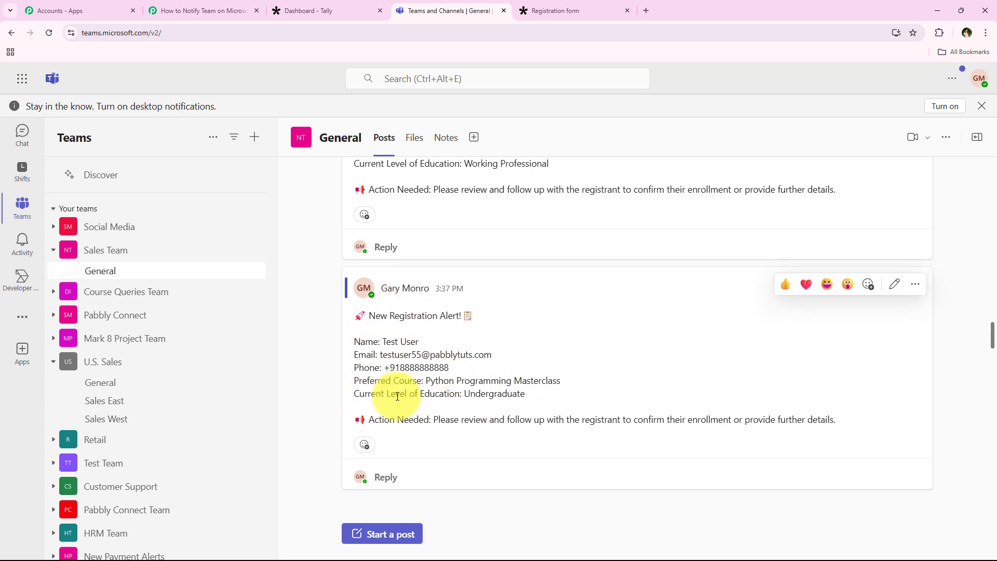
scroll(441, 311, "up", 3)
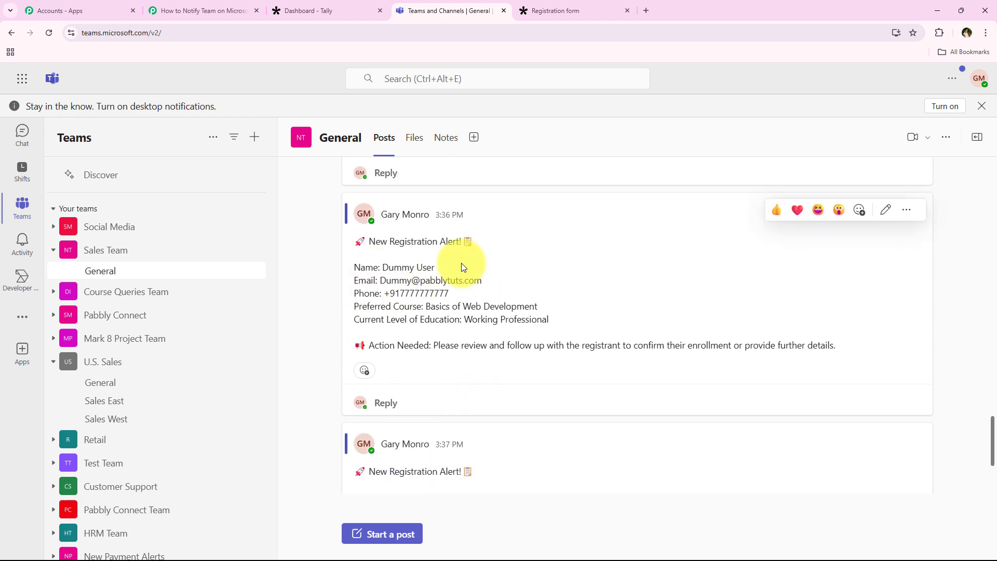
scroll(410, 269, "down", 3)
scroll(384, 296, "up", 1)
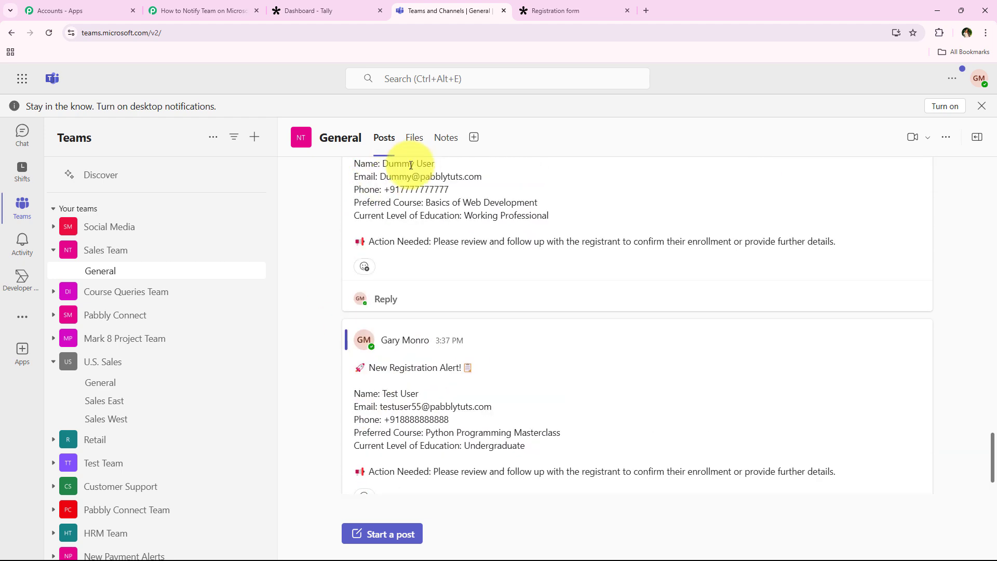
left_click_drag(377, 405, 473, 354)
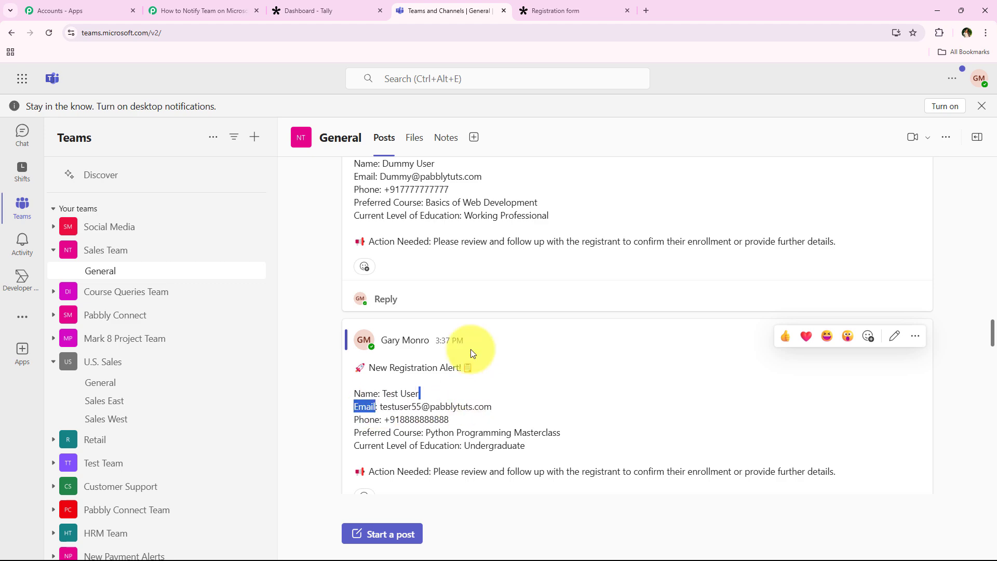
left_click(308, 401)
scroll(304, 406, "down", 1)
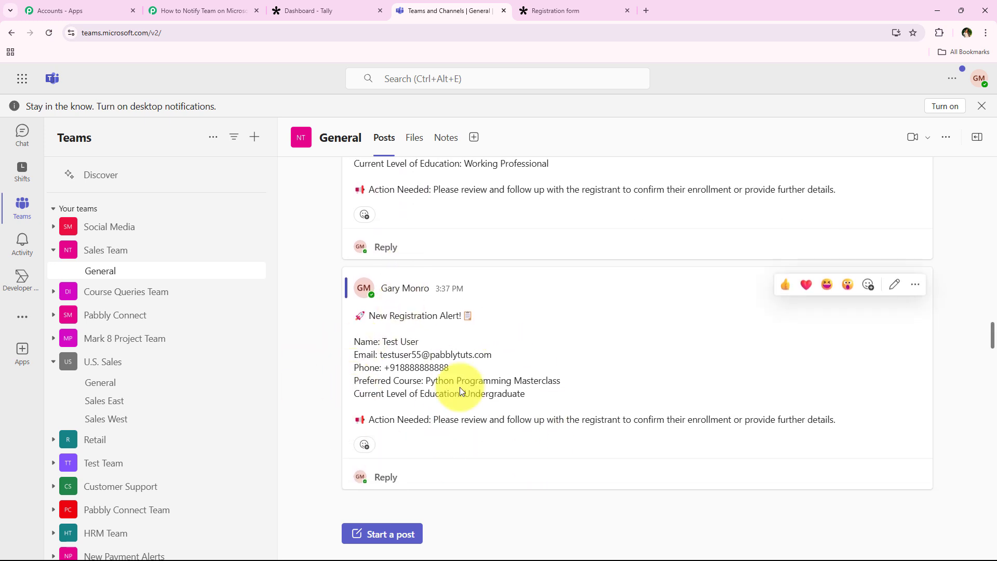
- Revisit the Tally form's completion page, and return to the Pabbly Connect workflow to review its Tally trigger and Microsoft Teams action
left_click(551, 11)
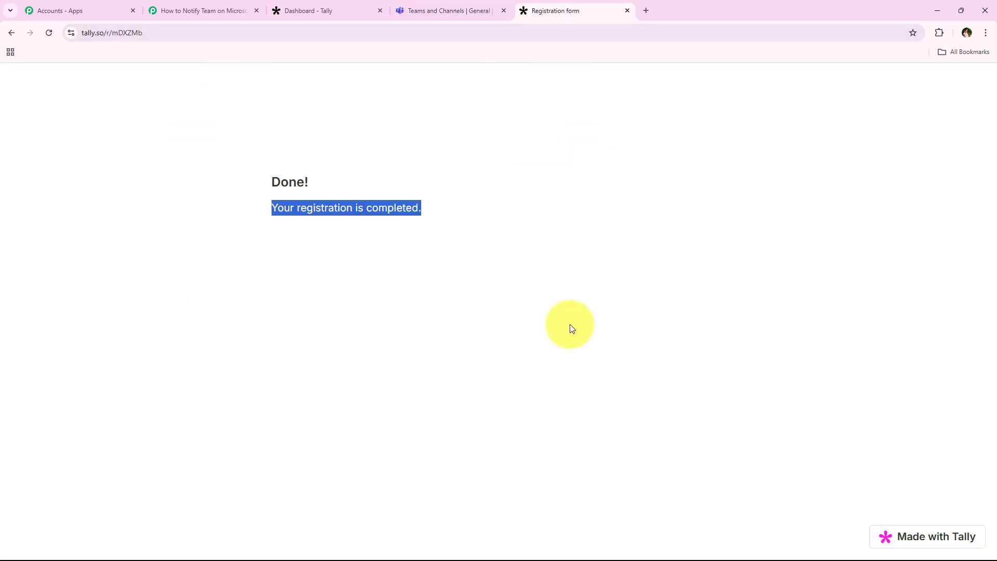
left_click(201, 10)
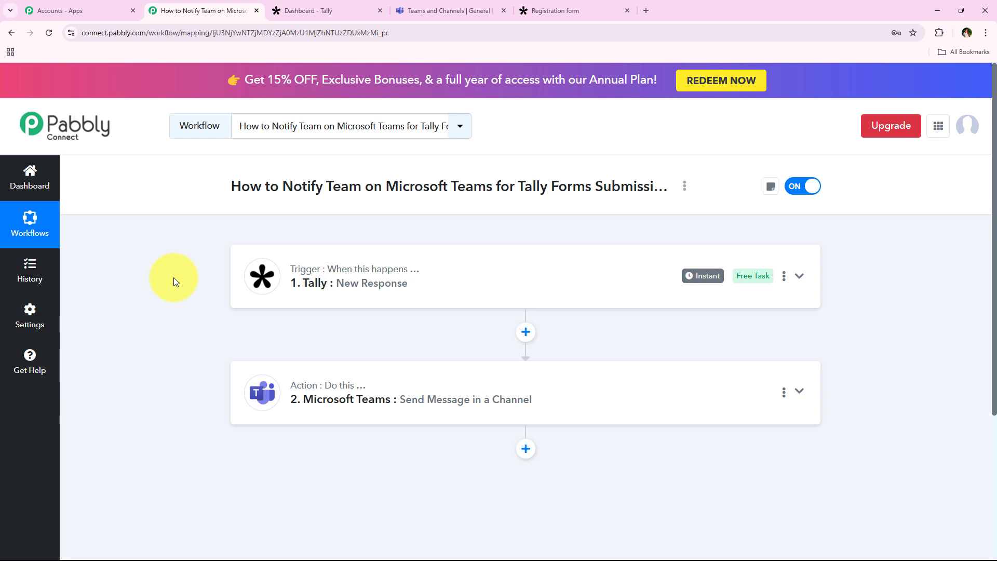